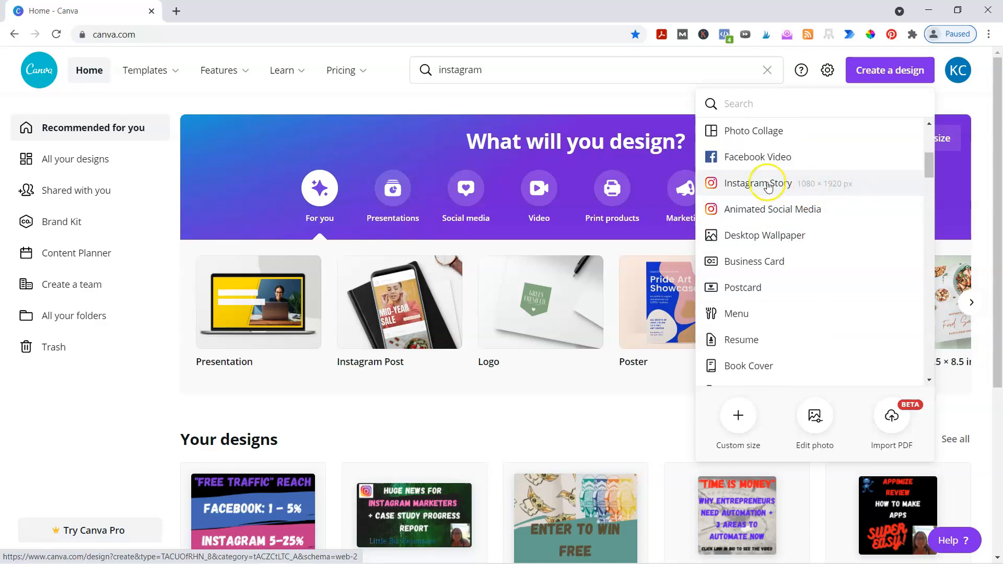
- Create a blank 1080 x 1920 px custom-size design and close the extra Instagram Story design
click(766, 184)
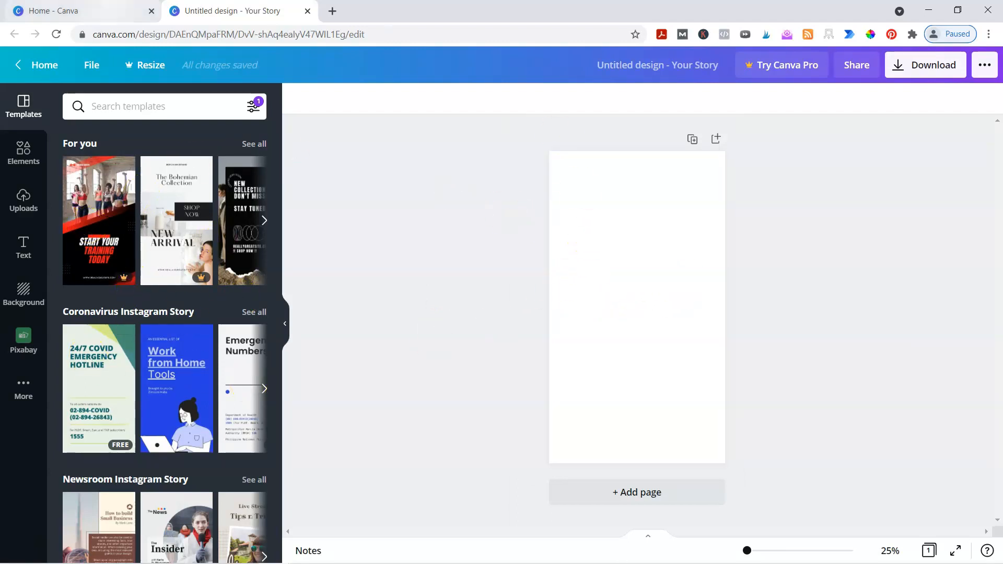
click(62, 11)
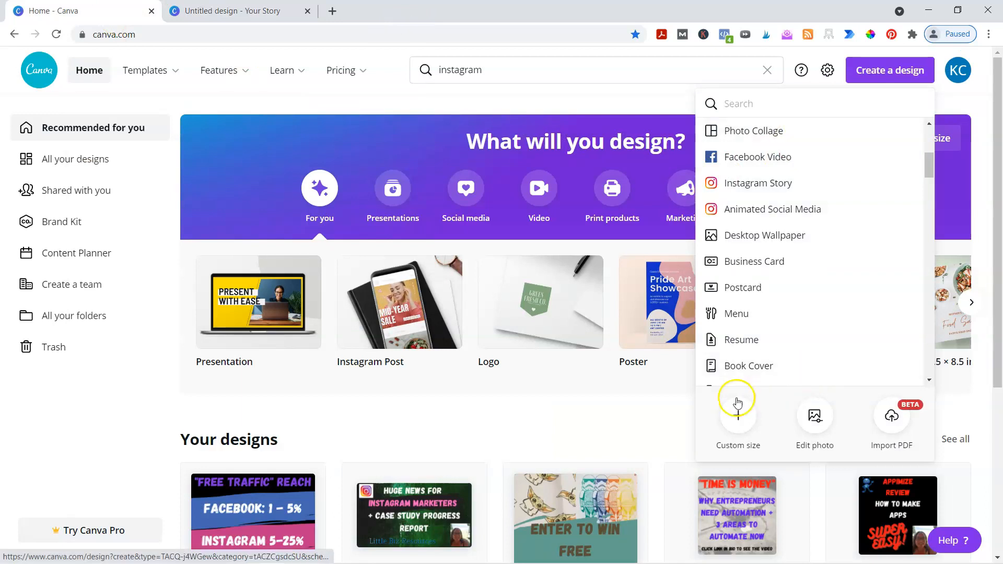
click(738, 413)
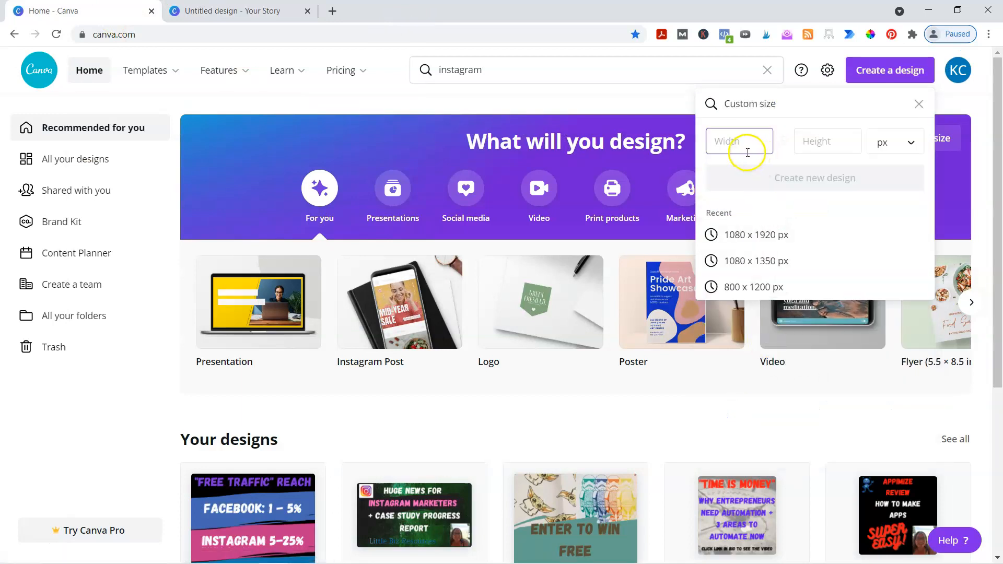
click(726, 234)
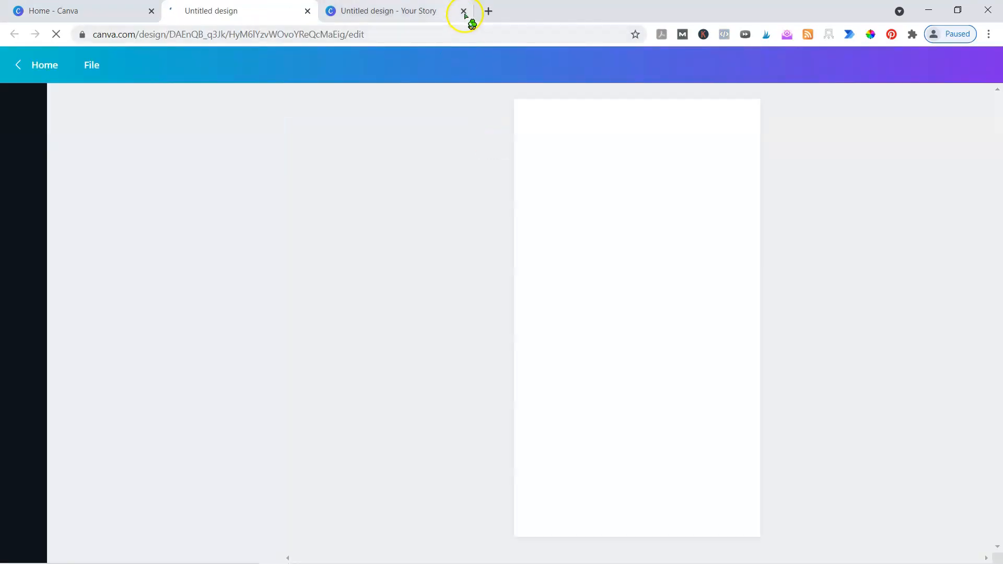
click(464, 11)
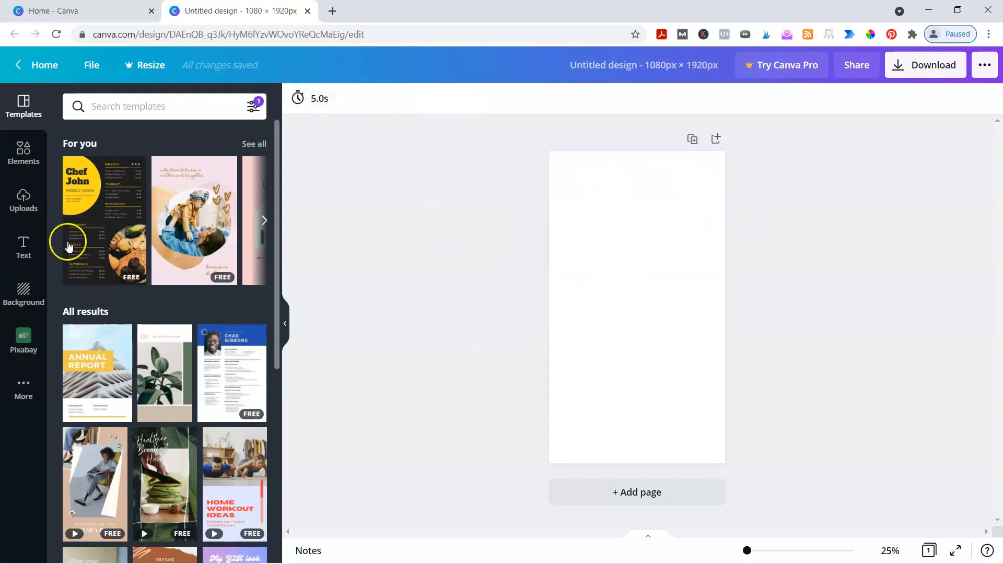
- Add a heading to the page reading "How To Make Vertical Videos In 5 Min or Less."
click(23, 152)
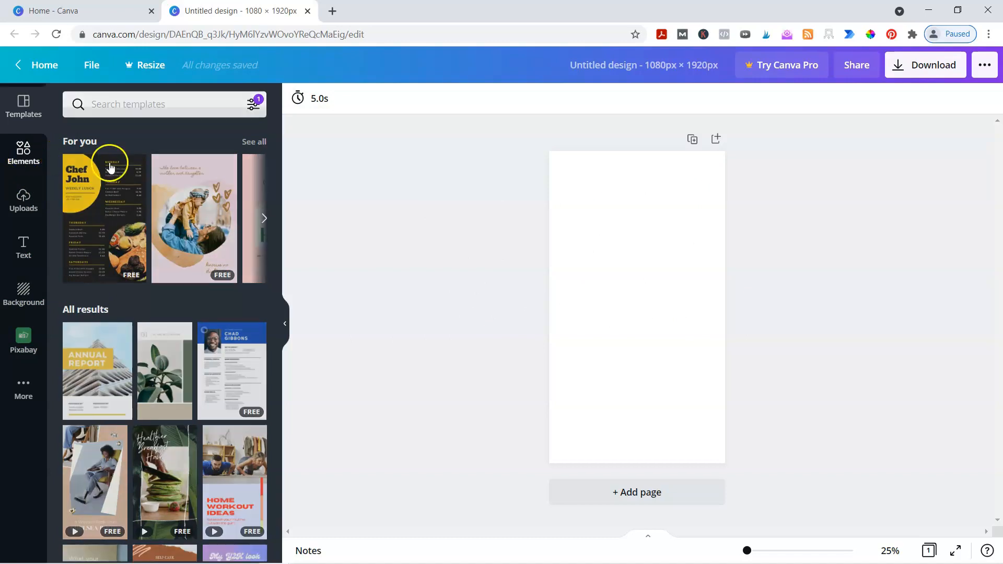
click(34, 246)
click(137, 170)
double_click(631, 292)
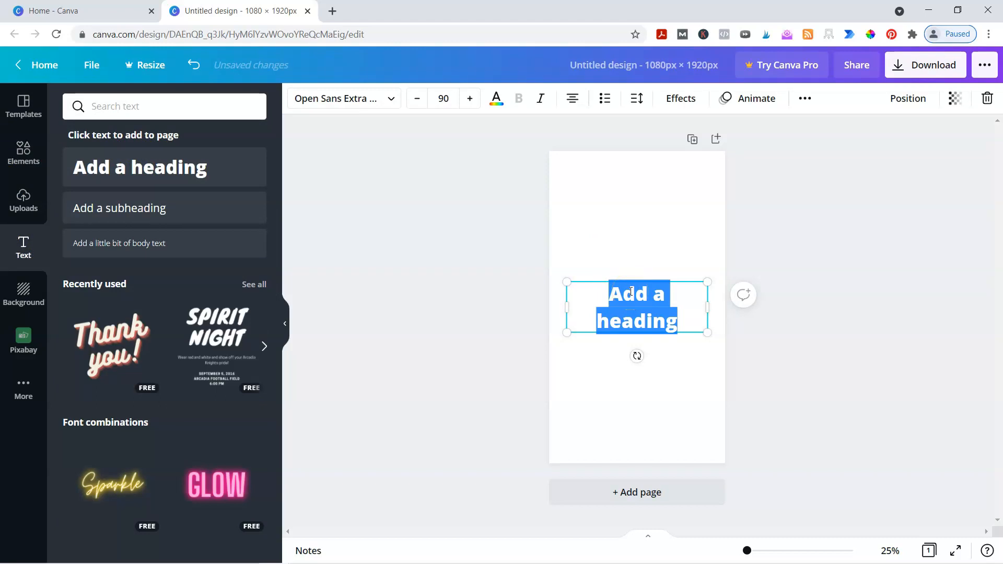
text(How Lon)
key(BackSpace)
key(BackSpace)
key(BackSpace)
key(BackSpace)
key(BackSpace)
text(w To Make V)
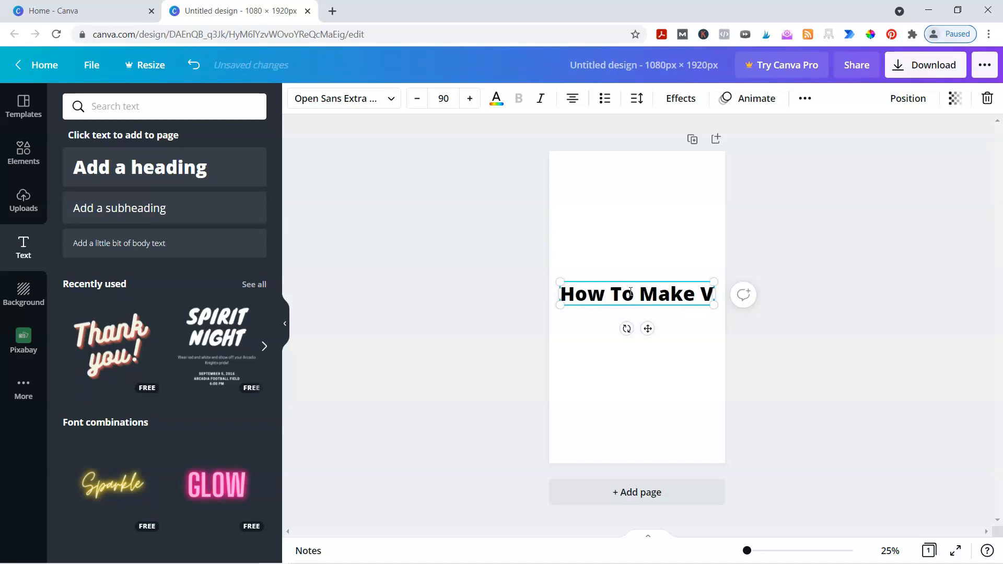
text(ertical Videos)
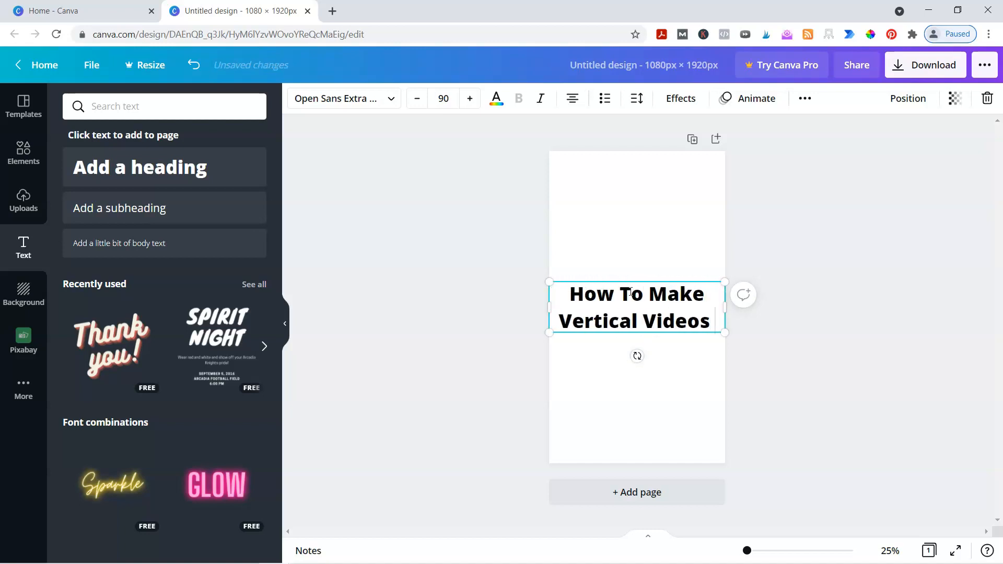
text( In 5 Min or)
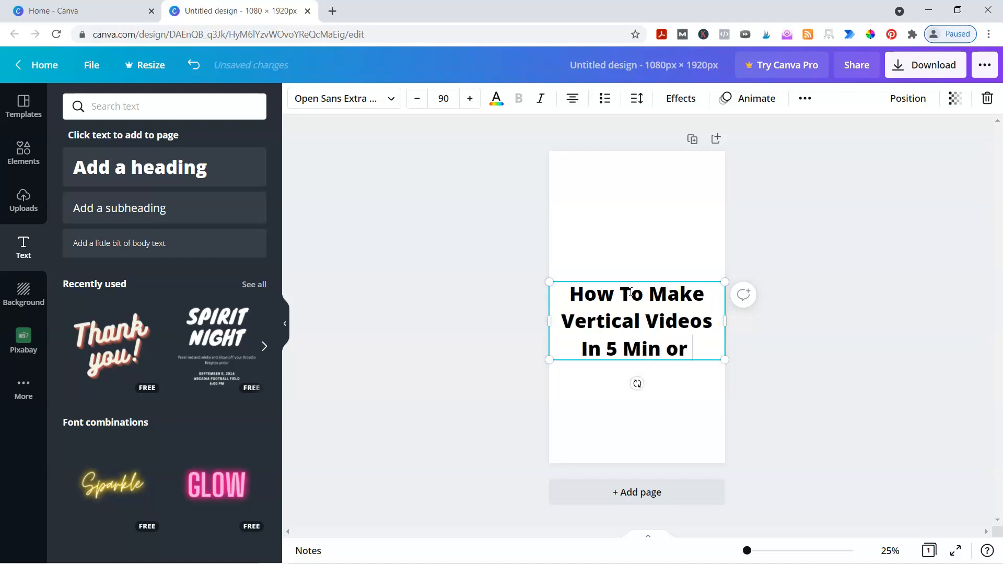
text( Less.)
- Set the whole heading in the Gagalin font at size 132
key(ctrl+a)
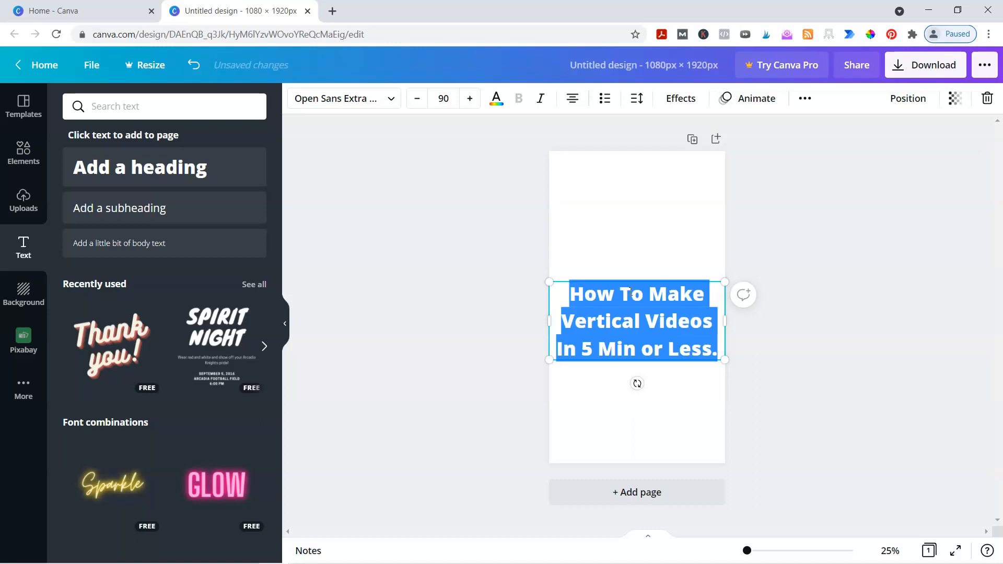
click(385, 101)
click(123, 189)
click(474, 98)
click(474, 99)
click(474, 98)
click(474, 99)
click(474, 99)
click(475, 98)
click(475, 99)
click(475, 99)
click(475, 98)
click(475, 99)
click(475, 99)
click(475, 99)
click(475, 99)
click(475, 98)
click(474, 99)
click(475, 99)
click(475, 99)
click(475, 99)
click(475, 99)
click(475, 98)
click(475, 99)
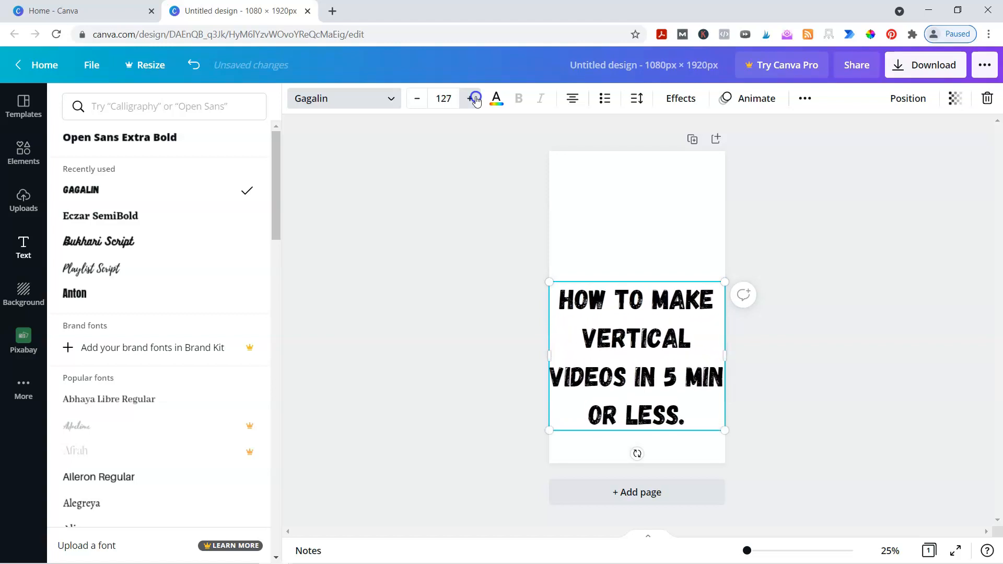
click(475, 99)
click(475, 98)
click(812, 314)
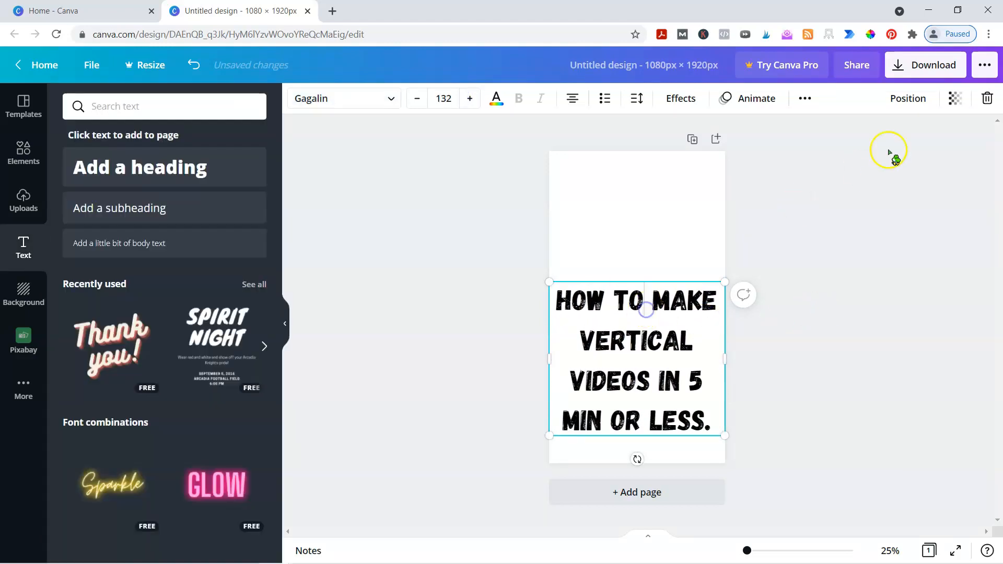
- Align the heading to the vertical middle of the page
click(908, 98)
click(732, 218)
click(471, 221)
- Change the heading's text color to the light purple default color
click(592, 266)
click(496, 98)
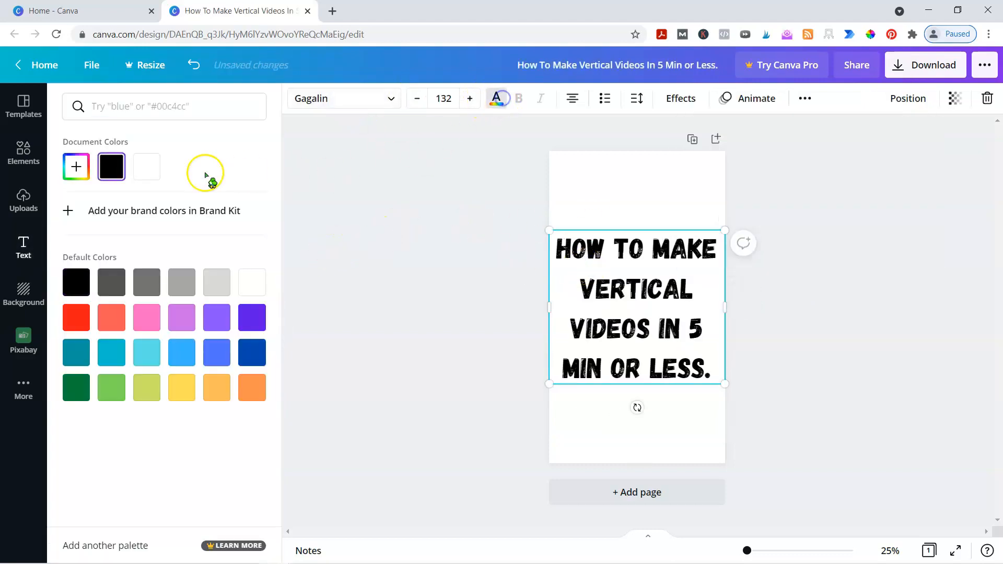
click(176, 322)
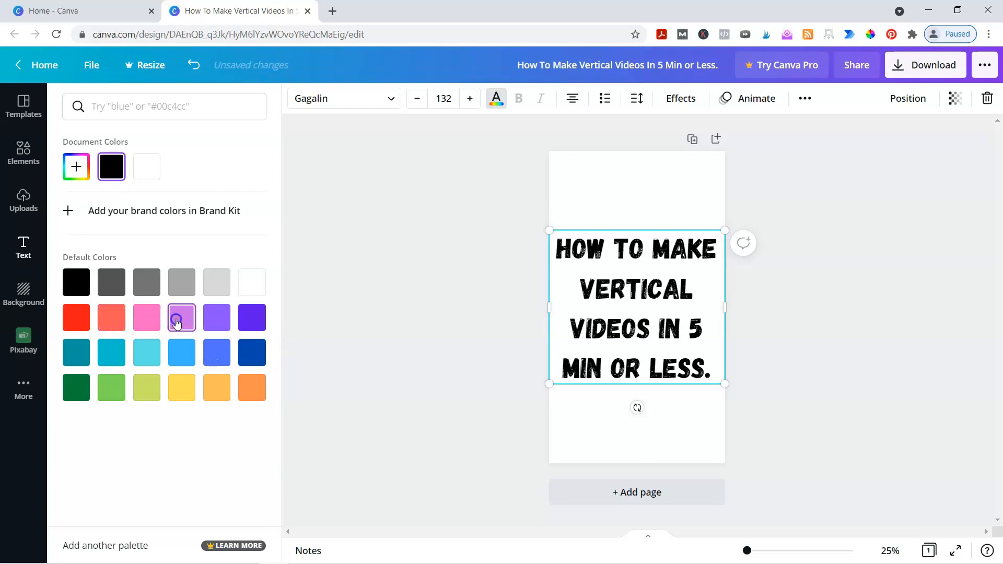
click(663, 258)
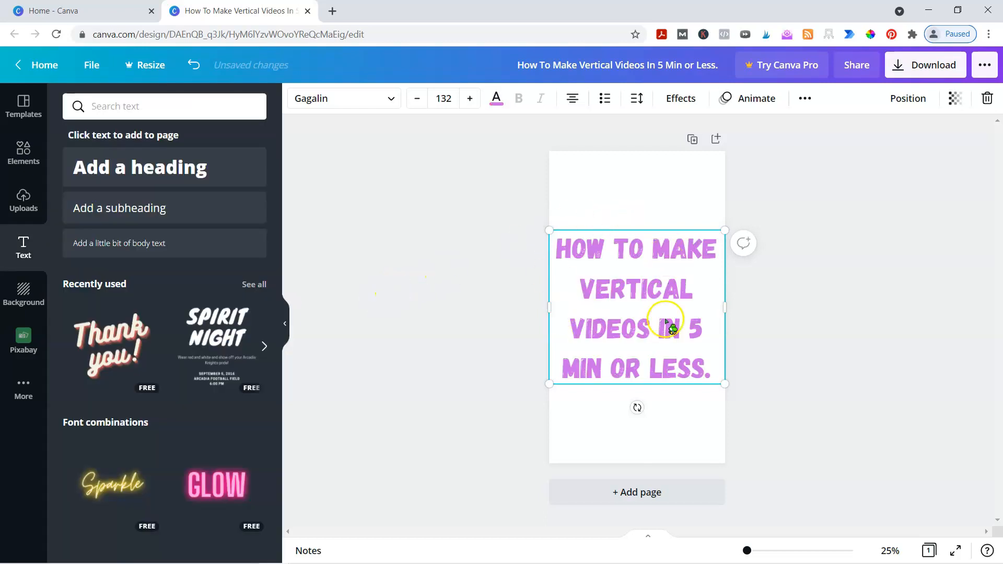
- Preview several text animations on the heading, including Typewriter and Ascend, and apply Bounce
click(740, 99)
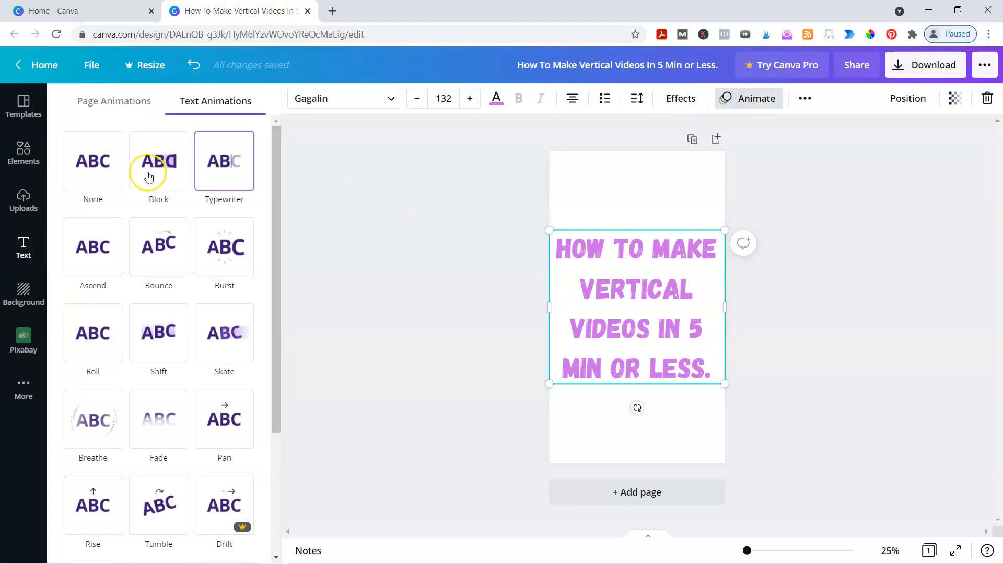
click(173, 347)
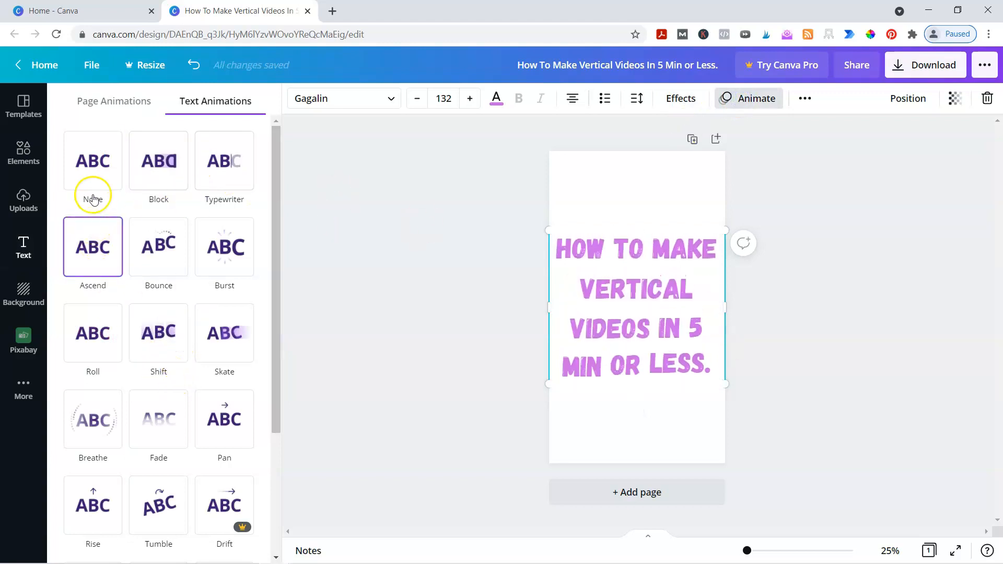
scroll(81, 327, down, 3)
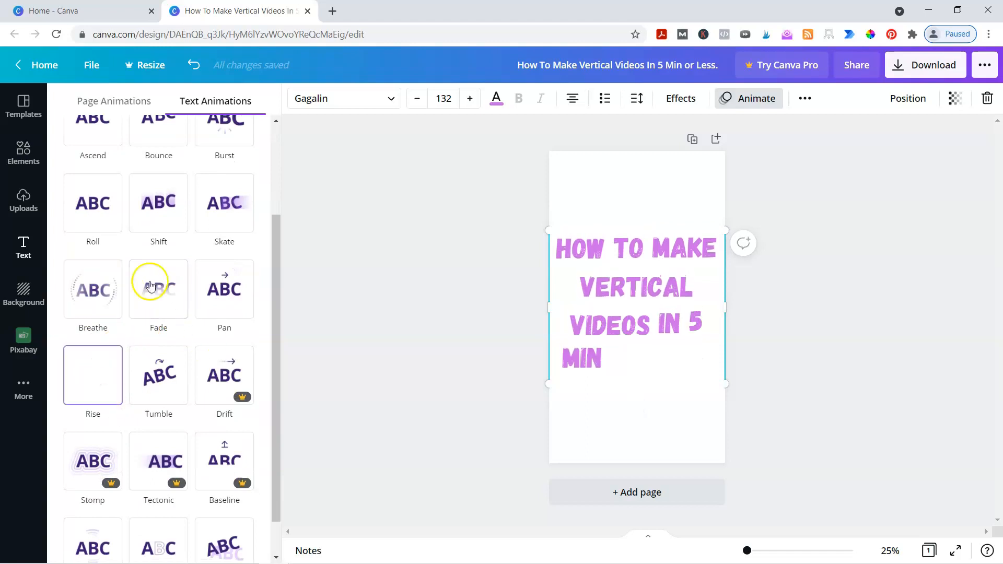
scroll(224, 377, down, 1)
click(237, 333)
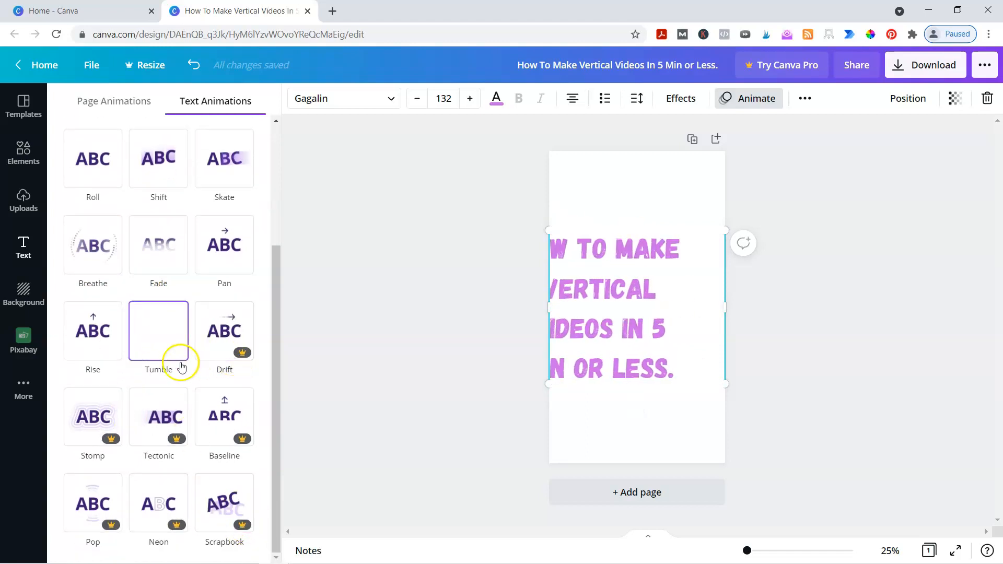
scroll(182, 365, up, 4)
click(179, 170)
click(240, 169)
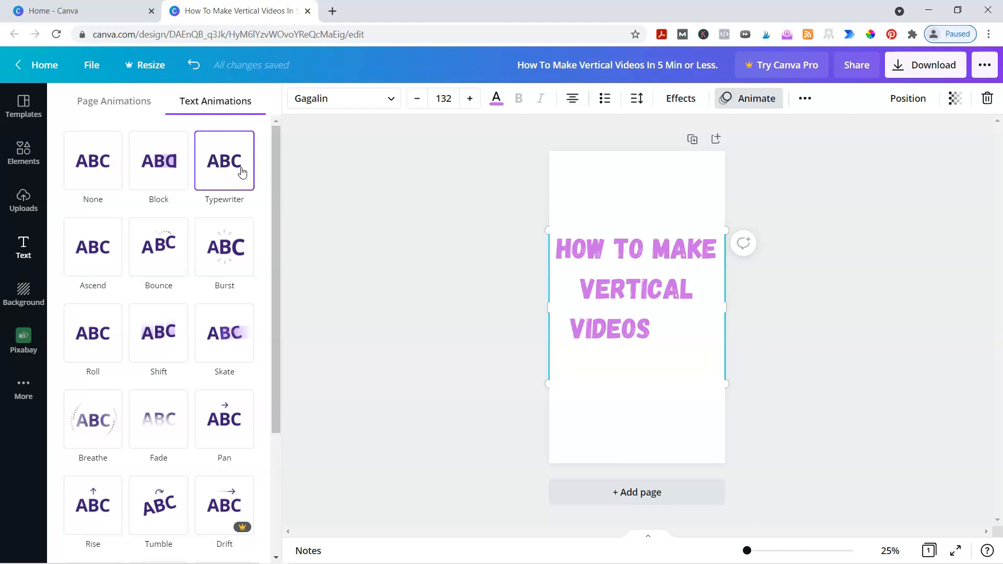
click(82, 265)
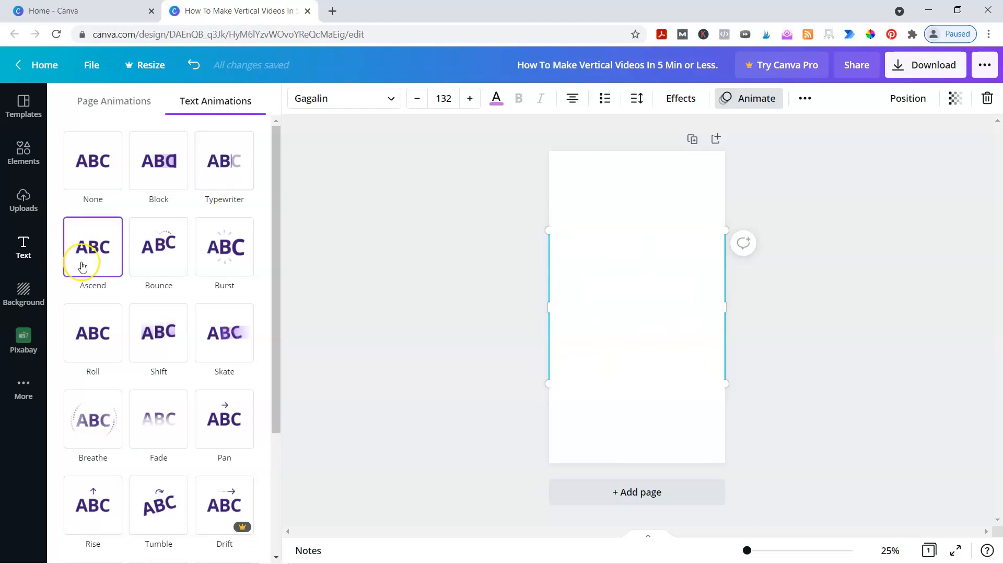
click(161, 269)
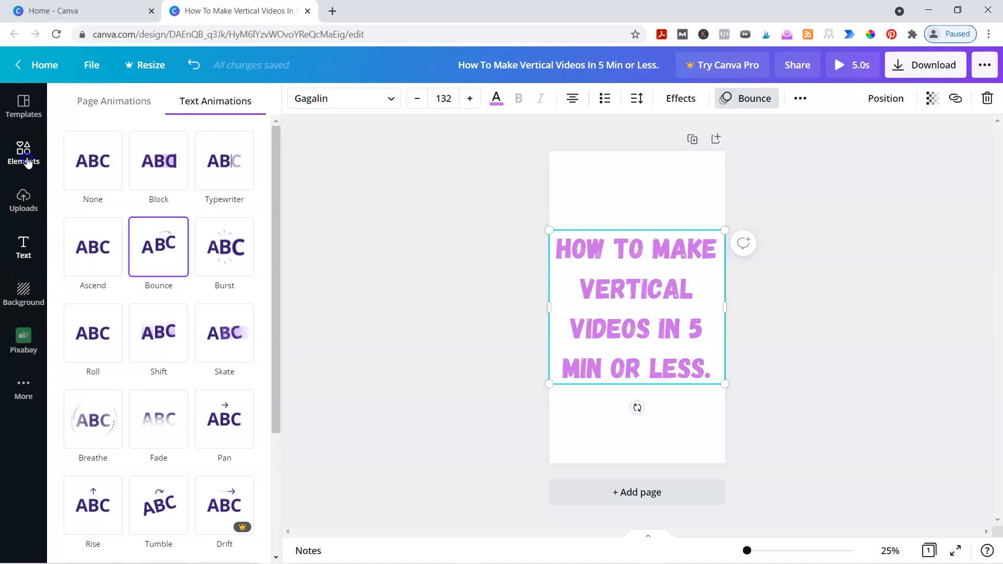
- Search the elements library for "clock" and add the green cartoon clock with an orange rim and eyes
click(28, 161)
click(166, 107)
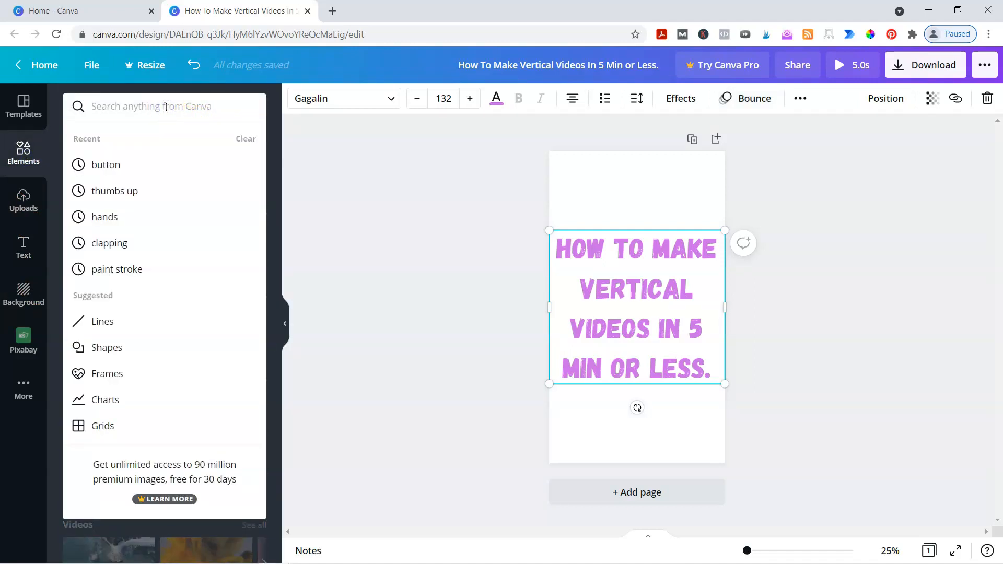
text(timer)
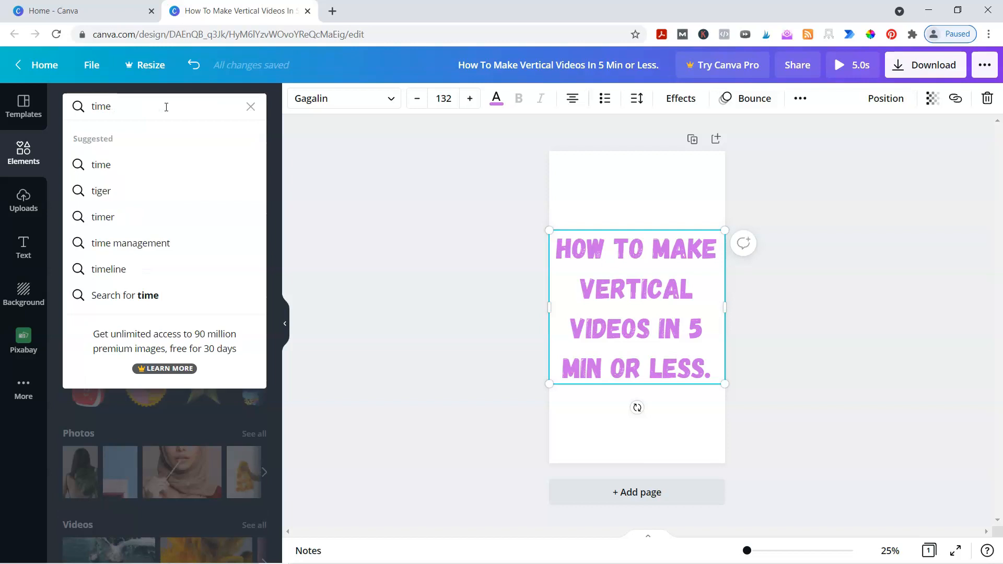
key(BackSpace)
key(BackSpace)
key(BackSpace)
key(BackSpace)
text(clock)
key(Return)
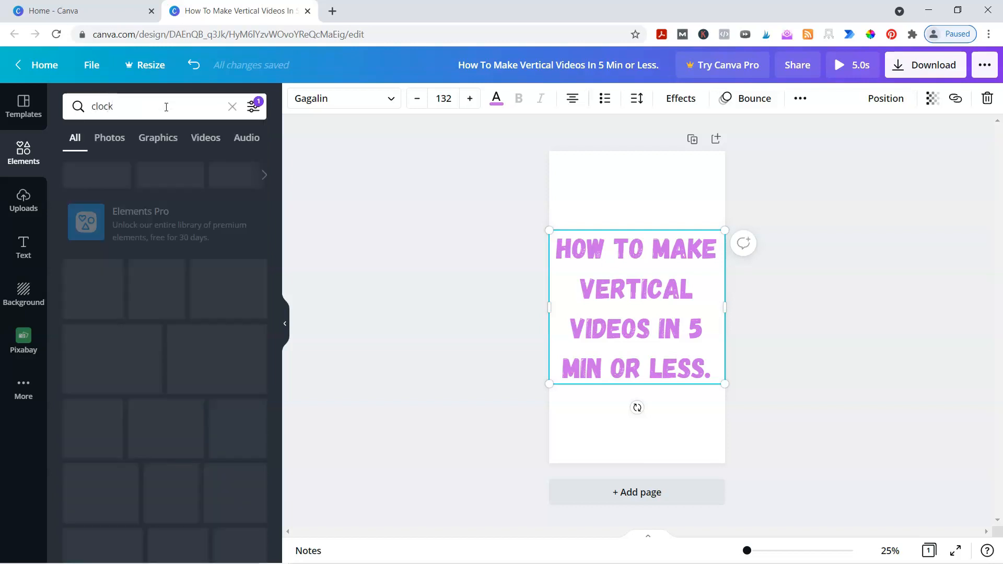
scroll(151, 204, down, 2)
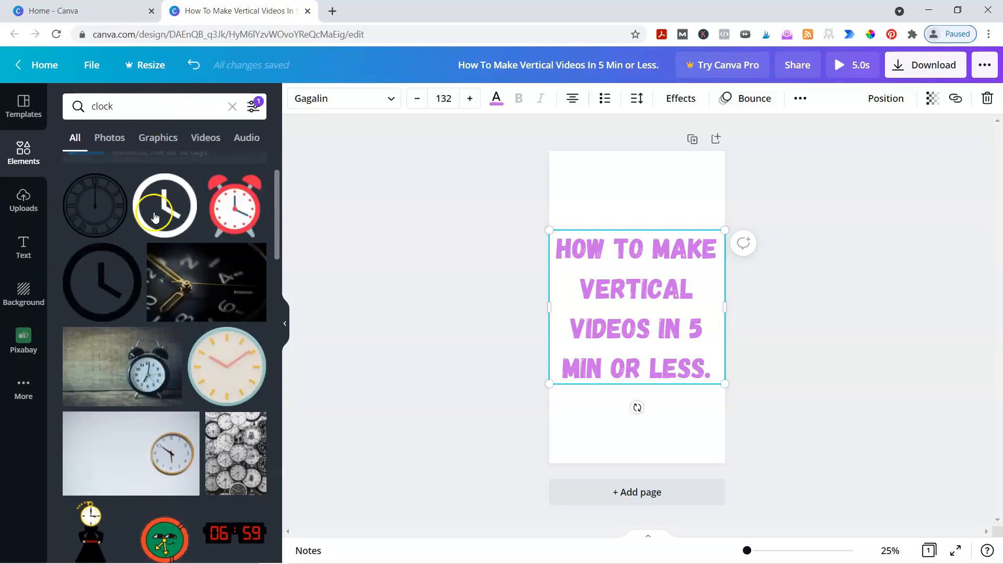
scroll(130, 339, down, 4)
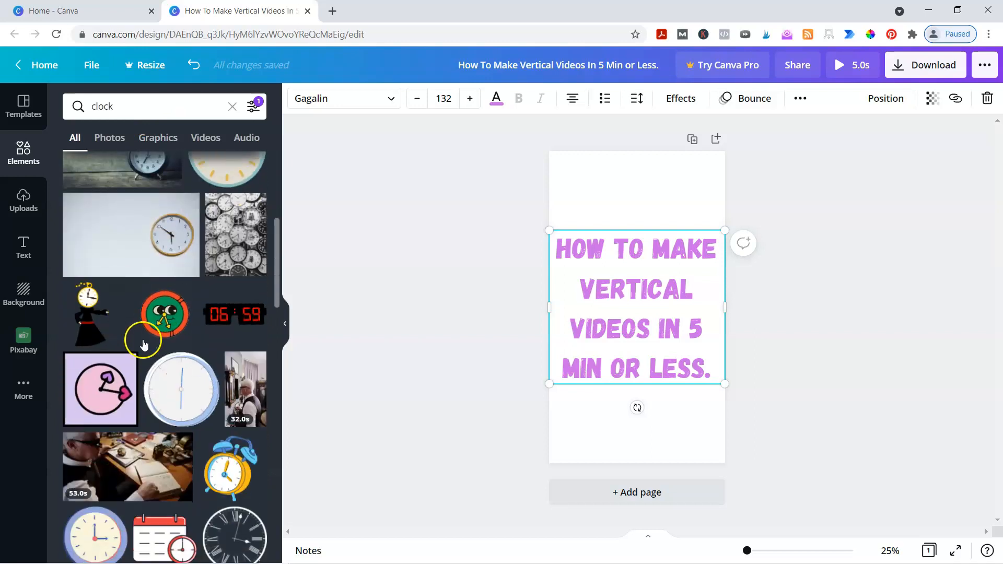
click(162, 324)
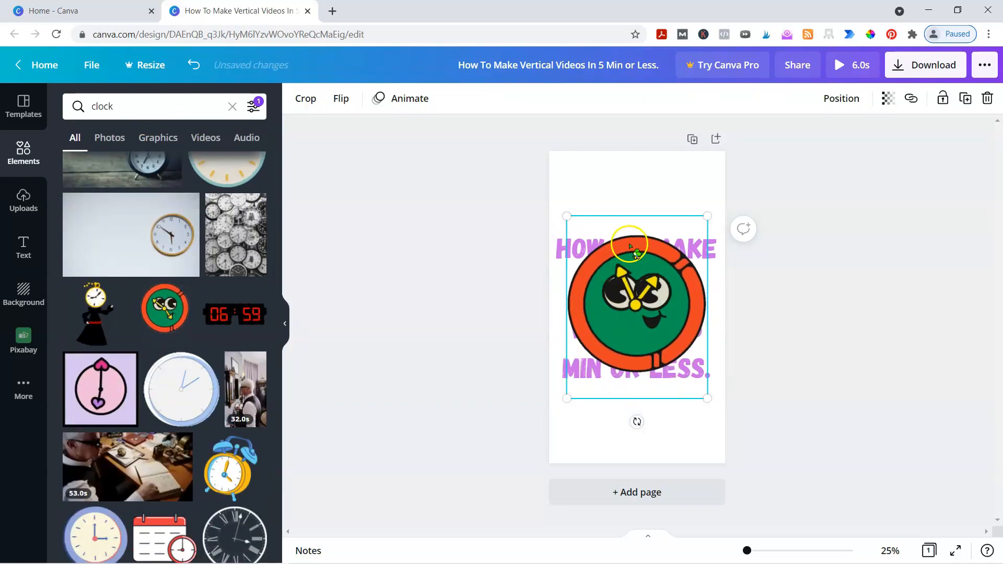
- Shrink the clock graphic and place it in the upper part of the page, with the heading moved down beneath it
drag(706, 398, 678, 360)
drag(650, 311, 659, 223)
click(656, 342)
drag(649, 317, 648, 374)
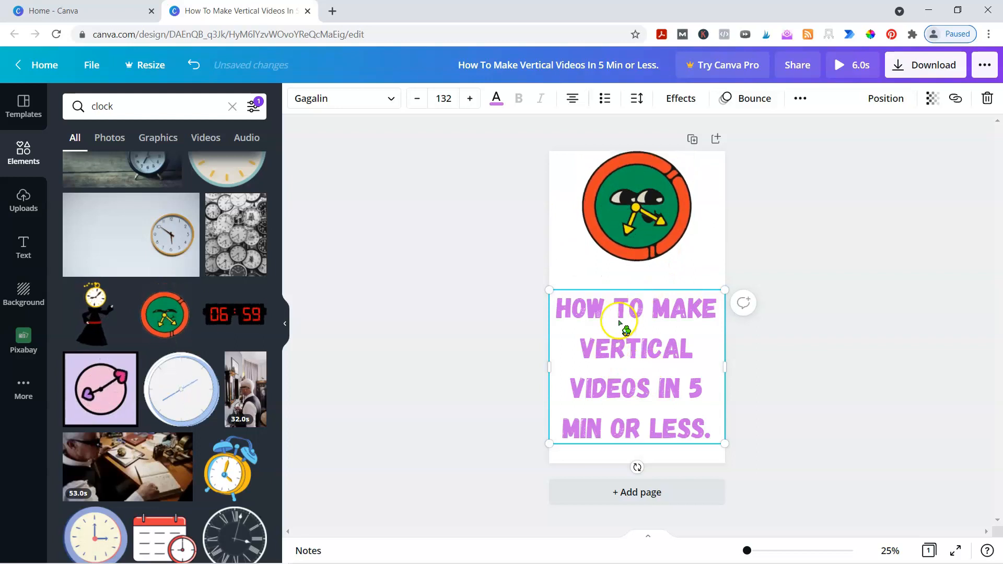
drag(620, 352, 620, 362)
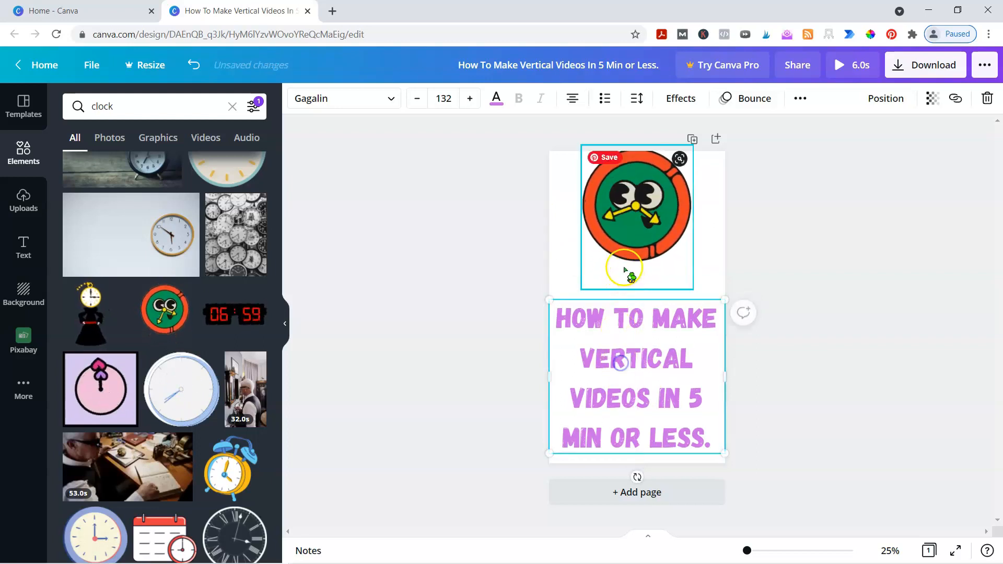
drag(624, 269, 624, 286)
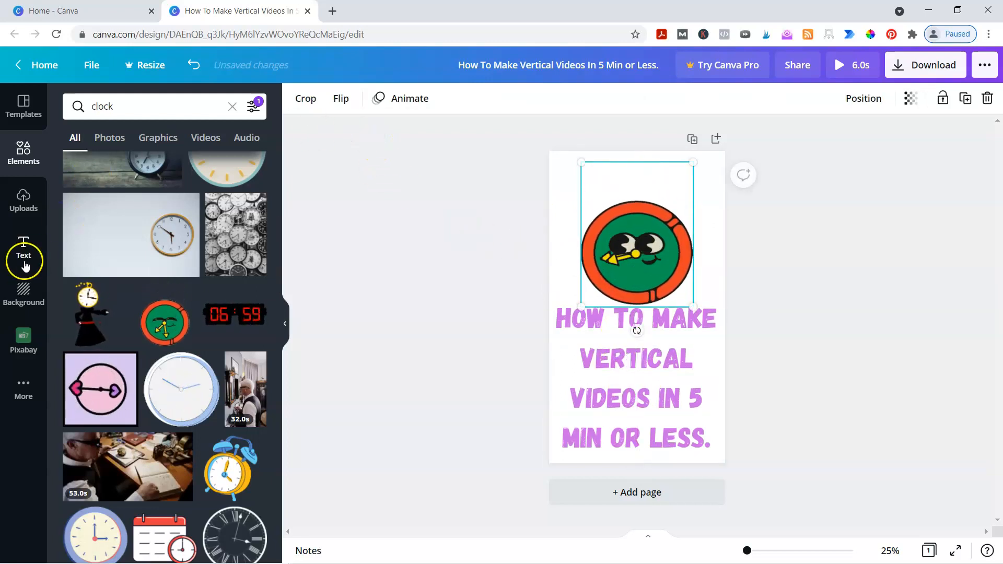
- Try a pink page background and replace it with solid yellow
click(24, 291)
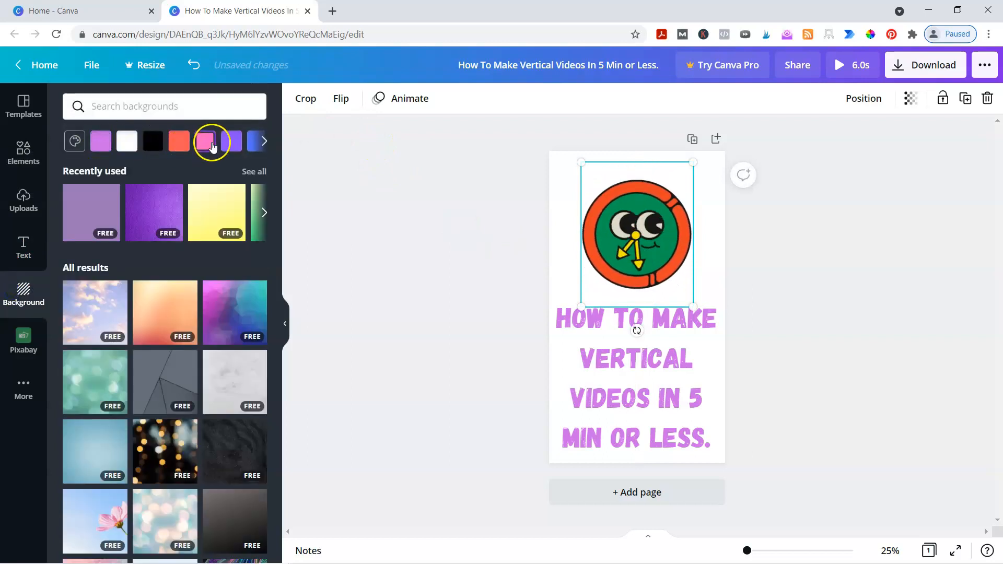
click(205, 141)
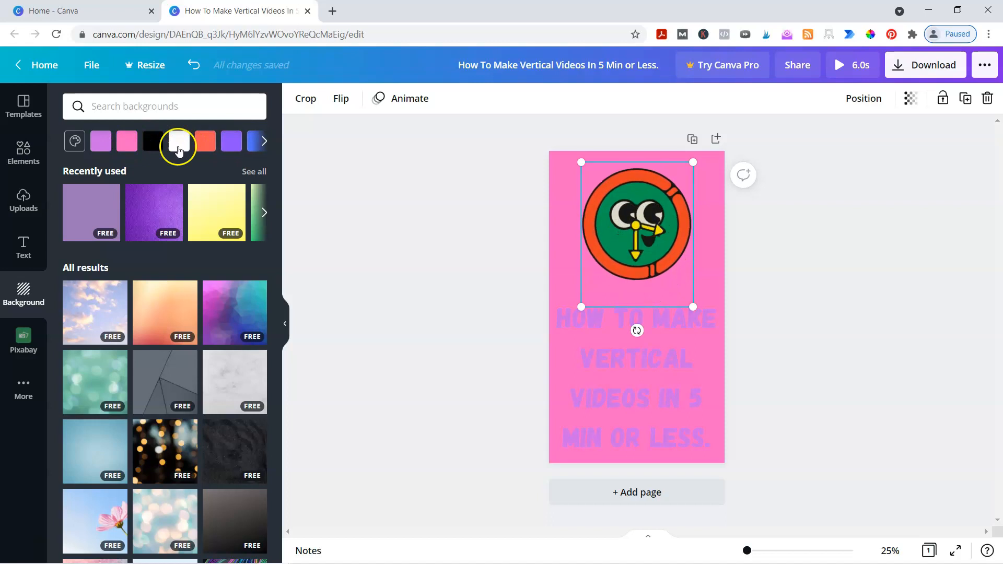
click(263, 141)
click(210, 144)
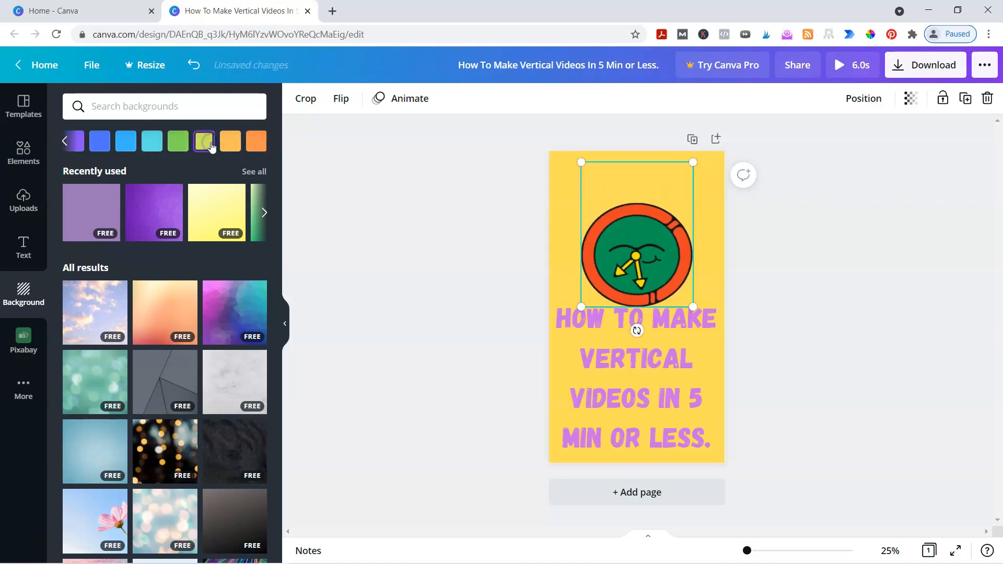
- Add a second page to the design after the title page
click(404, 280)
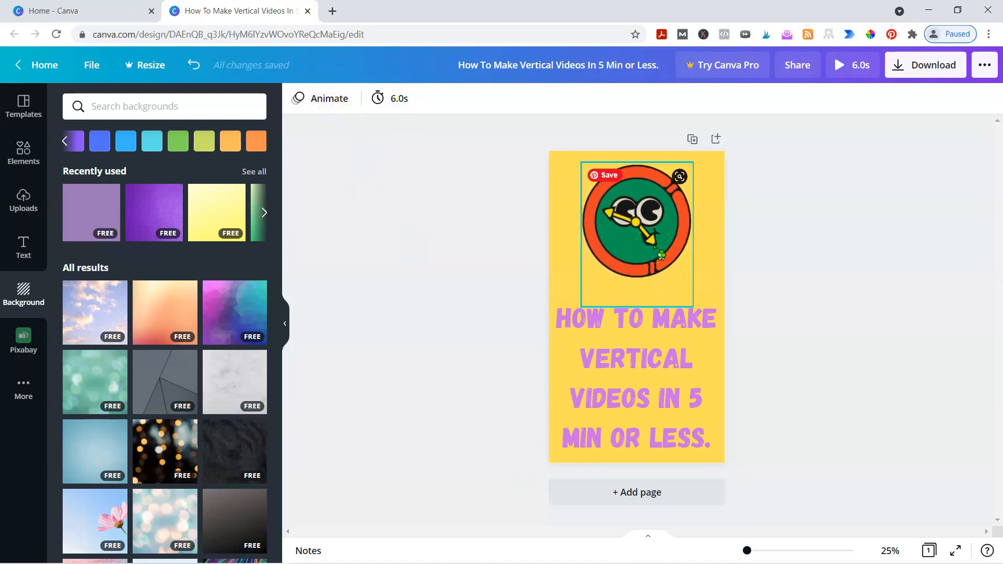
click(664, 492)
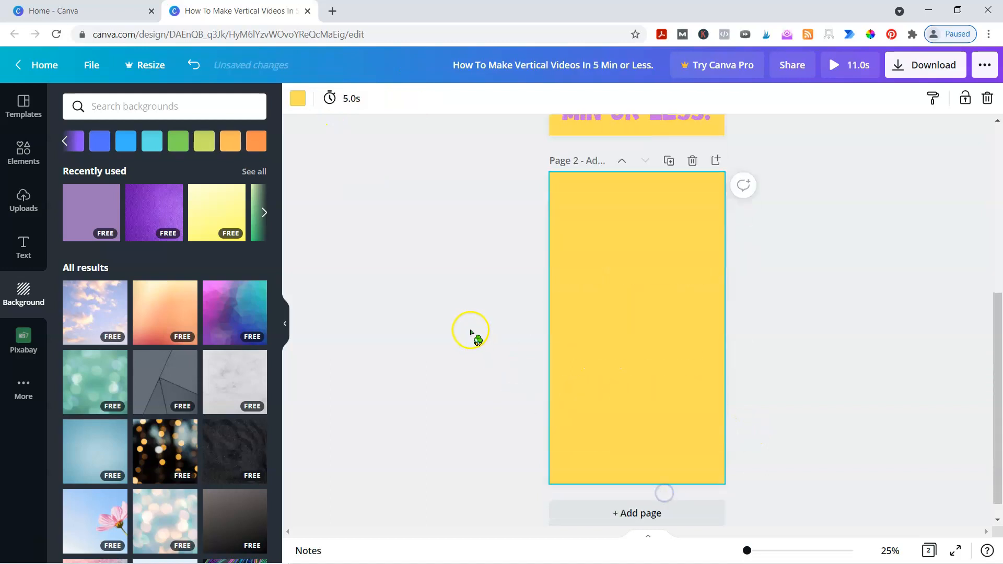
scroll(763, 284, up, 5)
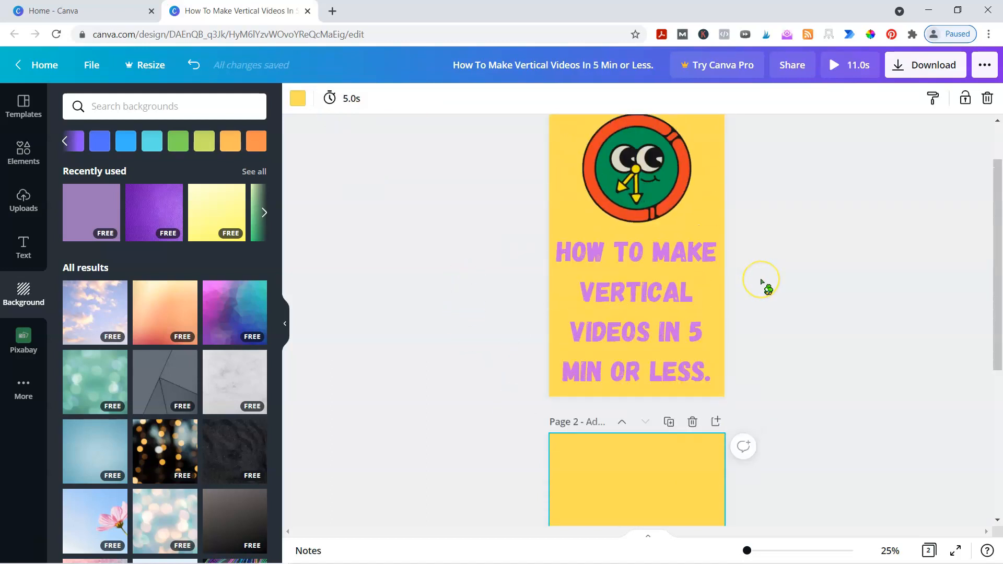
scroll(763, 282, down, 3)
scroll(764, 286, down, 2)
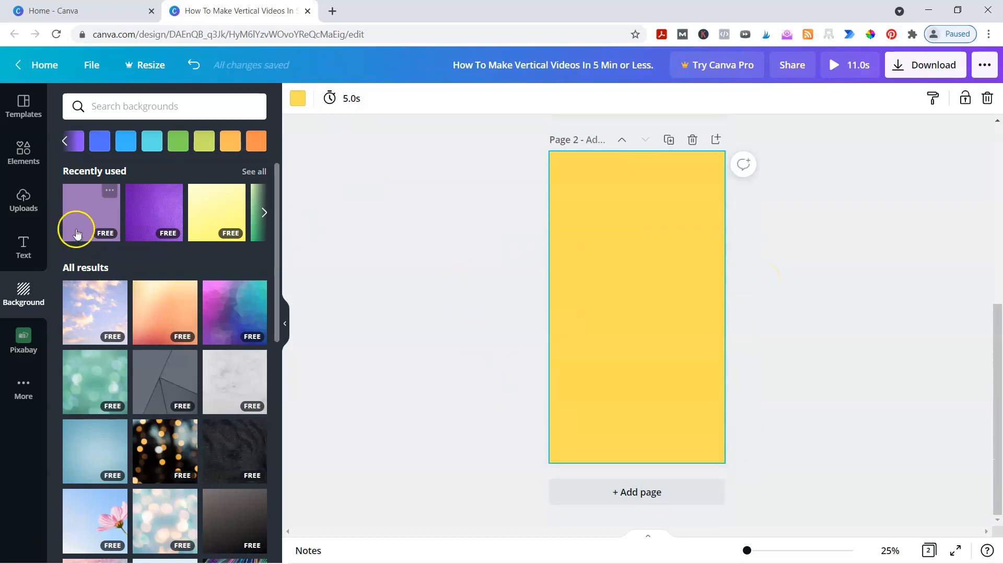
- Set the timing of both pages to 7.5 seconds each
scroll(632, 291, up, 5)
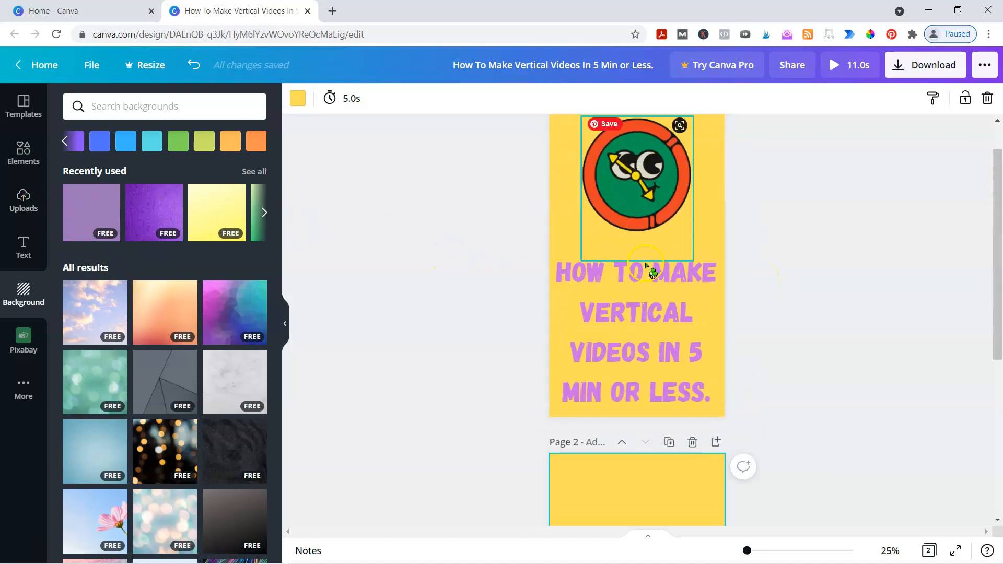
scroll(449, 251, up, 2)
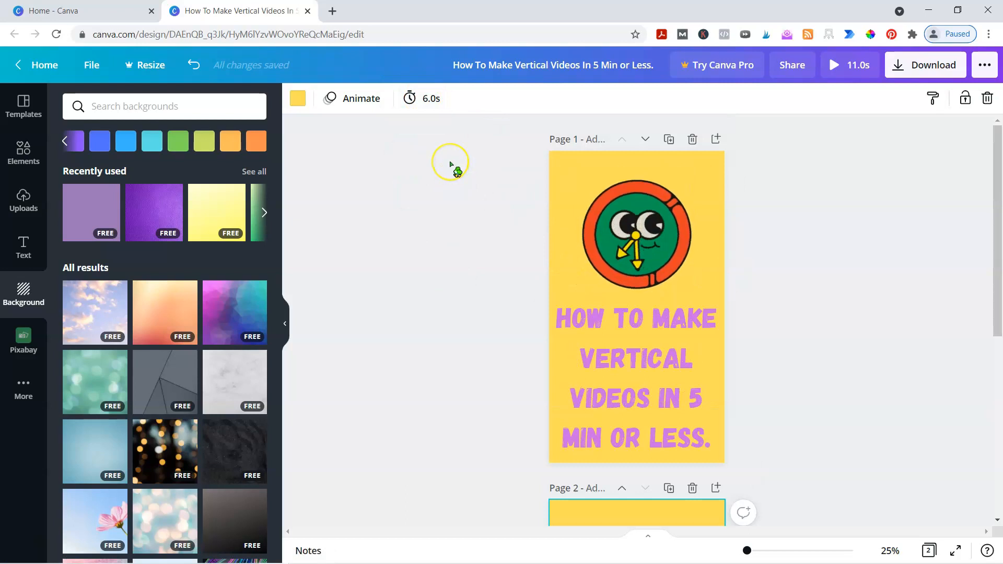
click(421, 99)
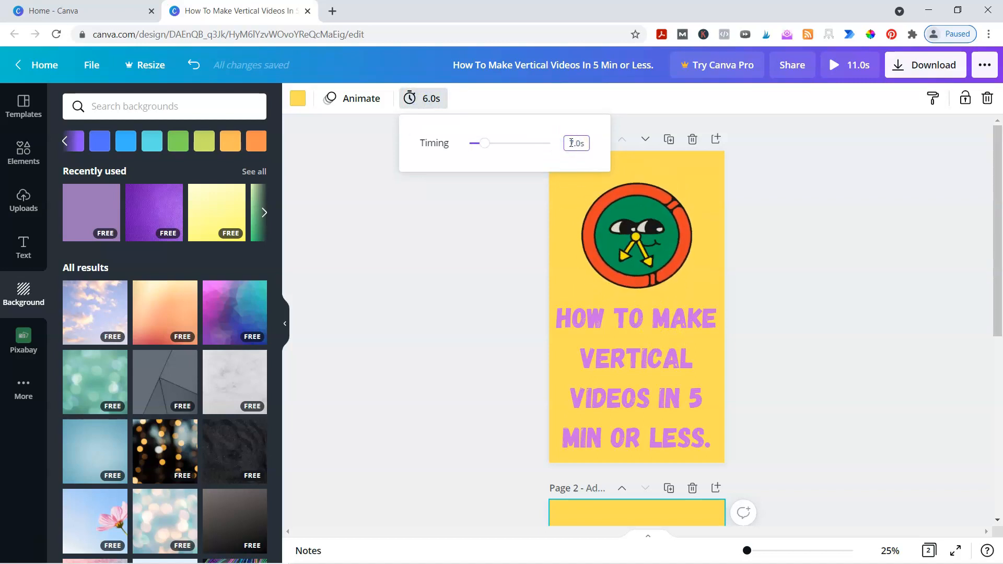
click(476, 236)
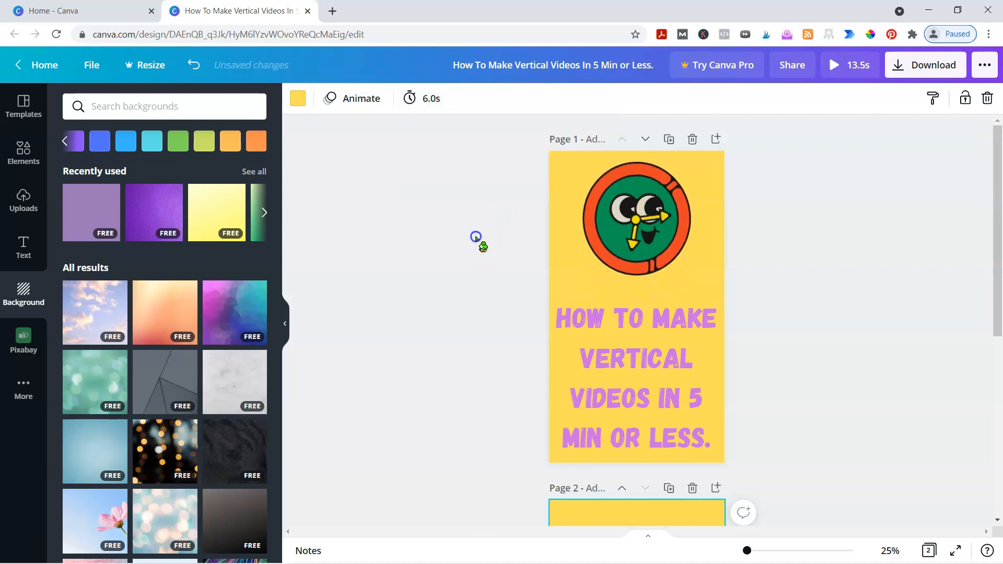
scroll(622, 331, down, 3)
click(588, 280)
scroll(523, 215, up, 3)
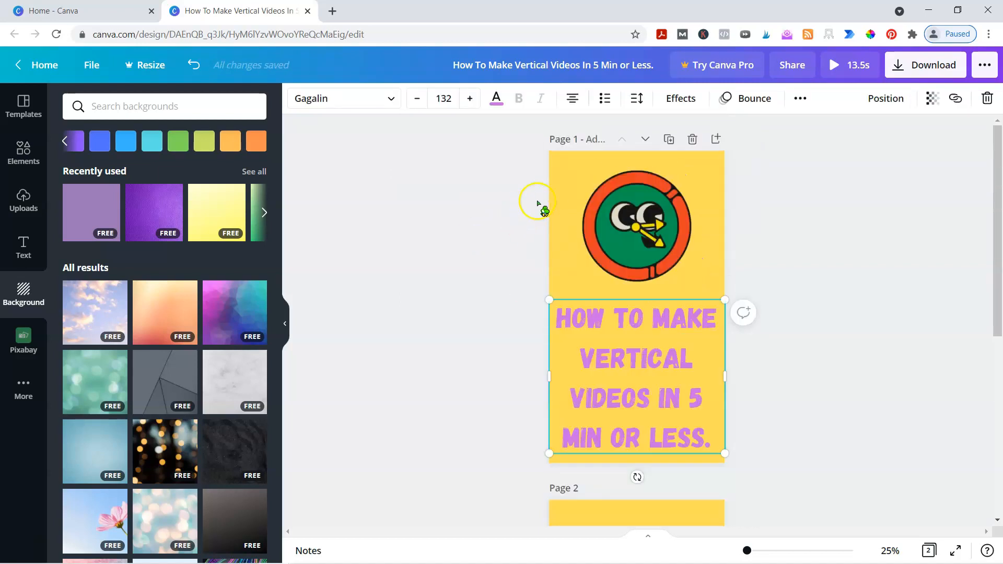
click(546, 193)
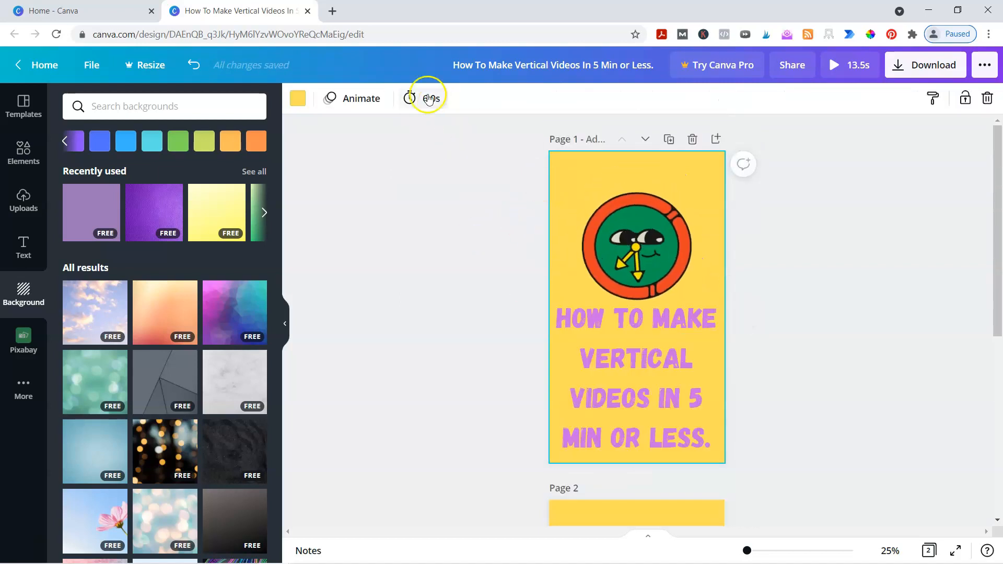
click(428, 99)
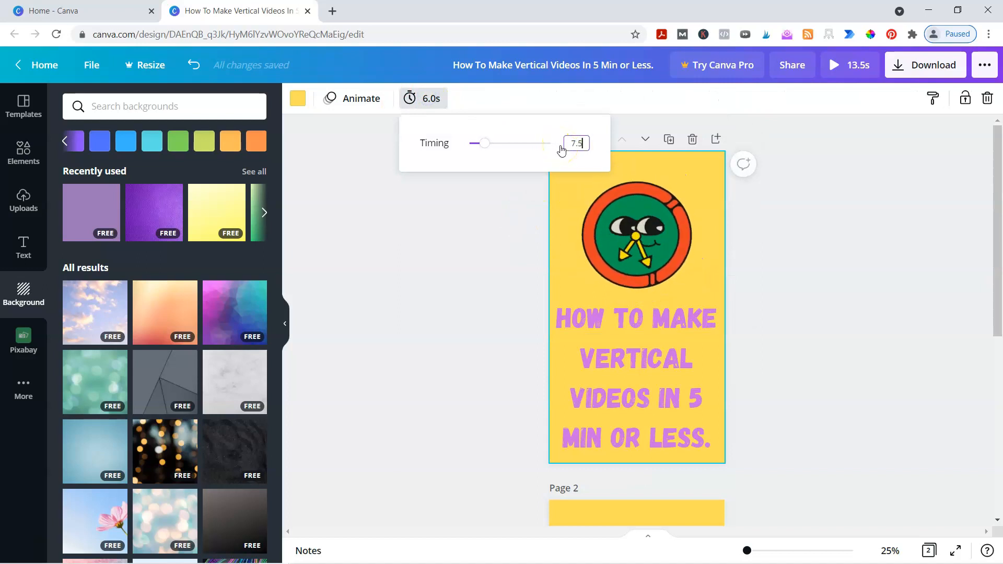
click(428, 273)
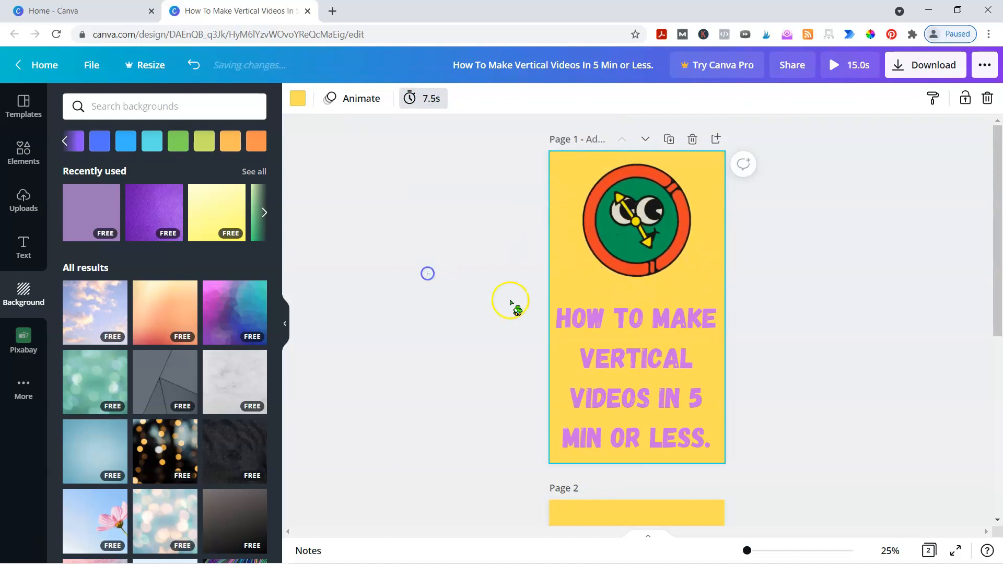
- Add a heading to page 2 reading "Get The Secrets By Clicking The Link"
scroll(523, 311, down, 5)
click(585, 310)
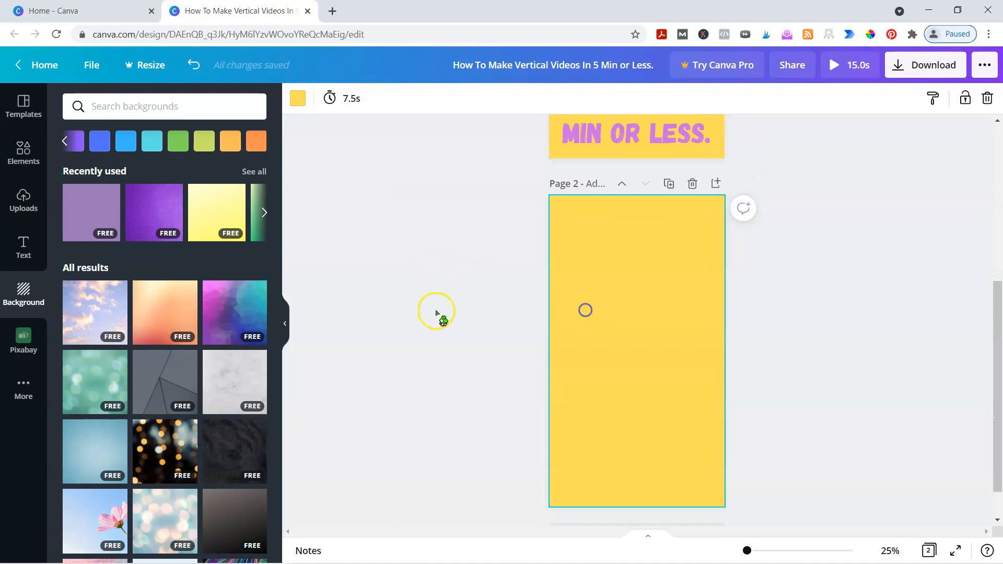
scroll(611, 349, down, 1)
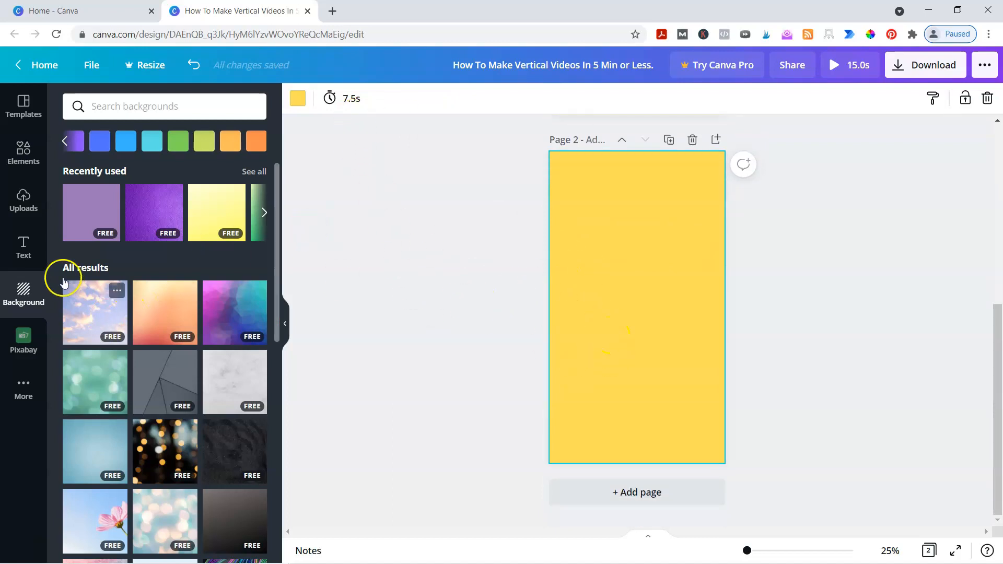
click(24, 246)
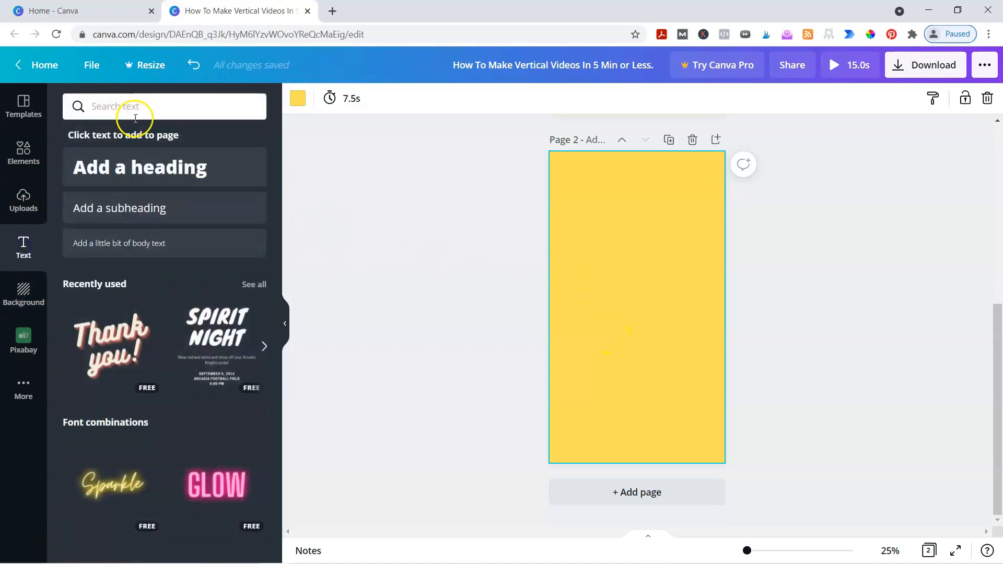
click(140, 166)
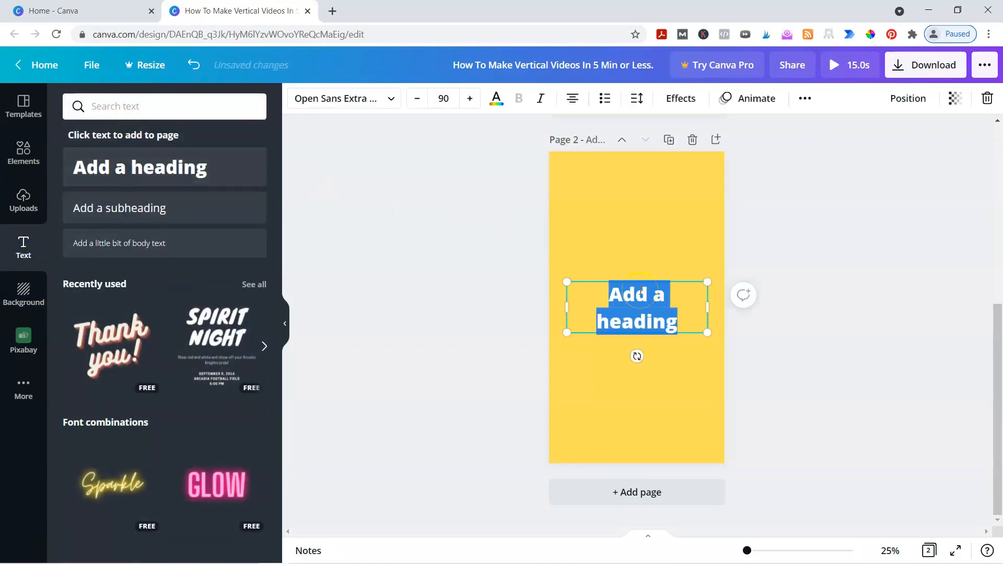
text(Get The Secrets)
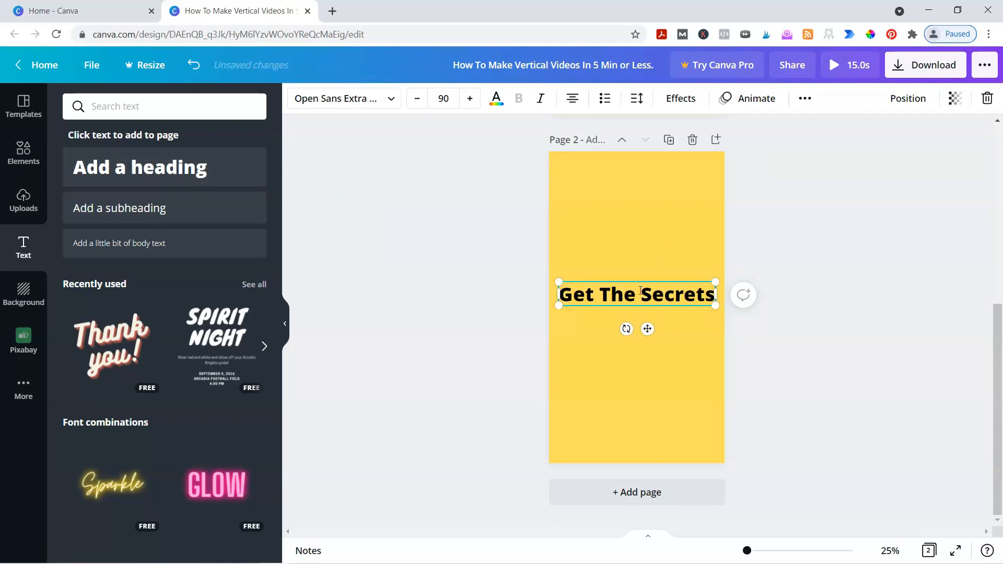
text( By )
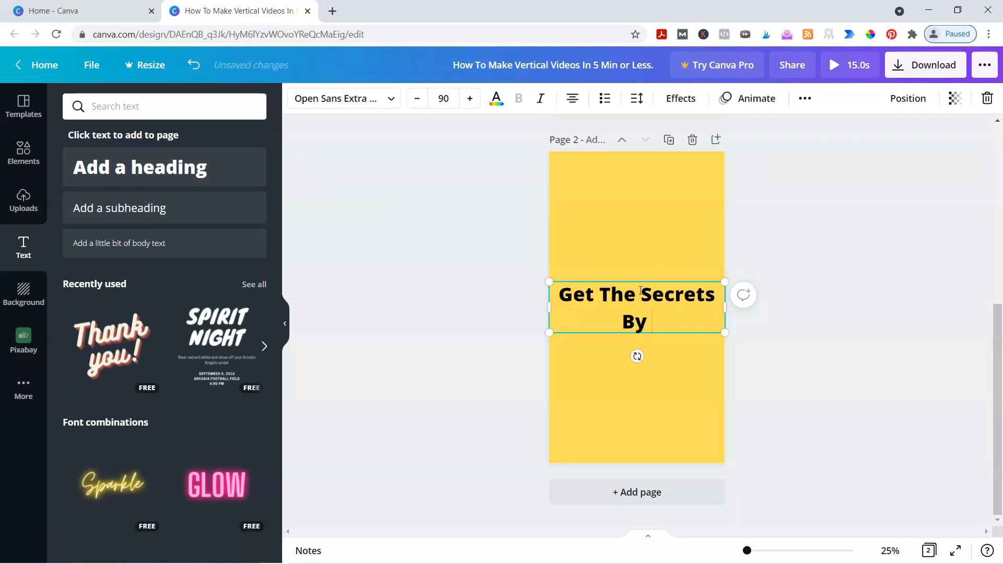
text(Click)
text(The Link)
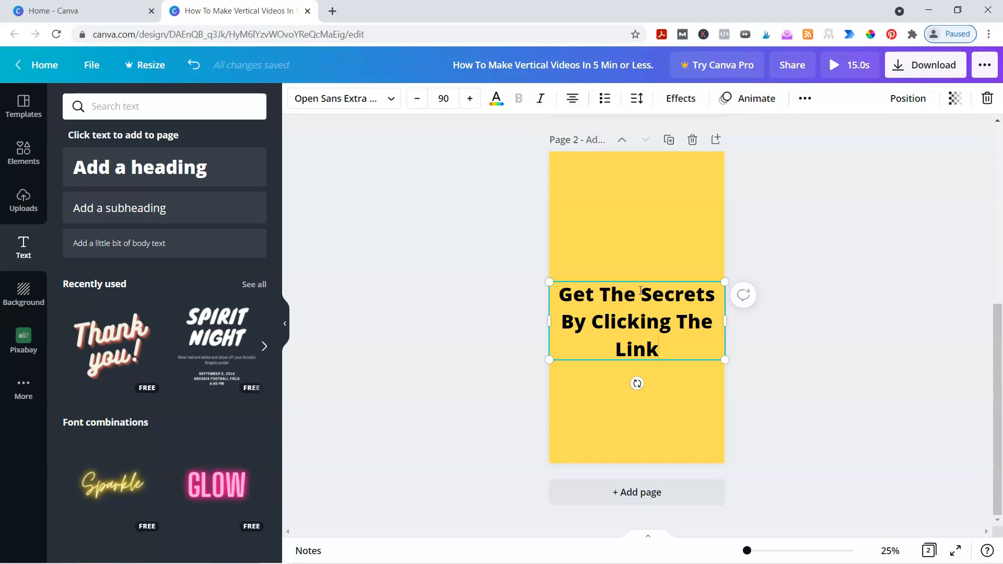
- Replace "By Clicking The Link" in the page 2 heading with "Click the link" on a new line
key(BackSpace)
key(BackSpace)
key(BackSpace)
key(BackSpace)
key(BackSpace)
key(BackSpace)
key(BackSpace)
key(BackSpace)
key(BackSpace)
key(BackSpace)
key(BackSpace)
key(BackSpace)
key(BackSpace)
key(BackSpace)
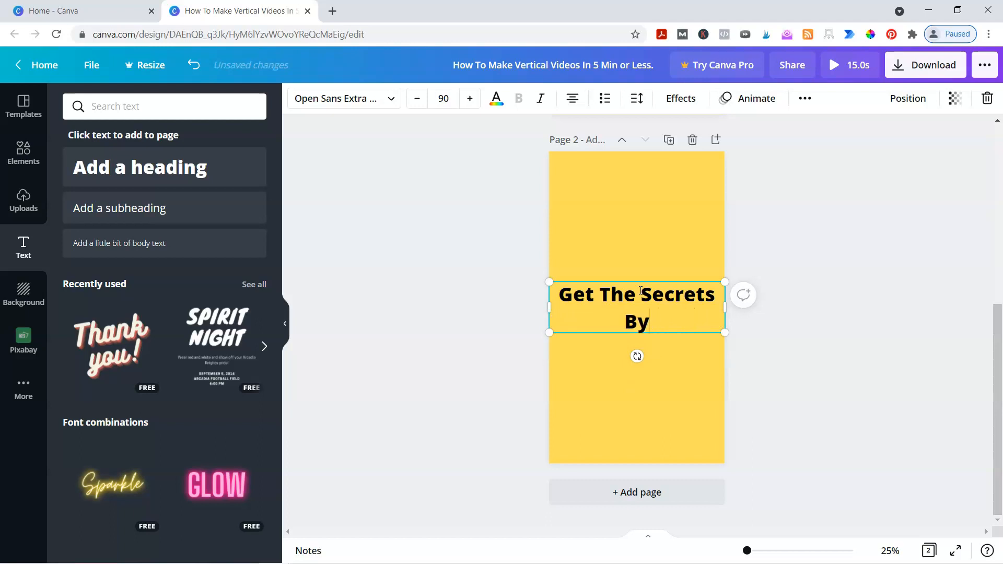
key(BackSpace)
key(BackSpace)
key(BackSpace)
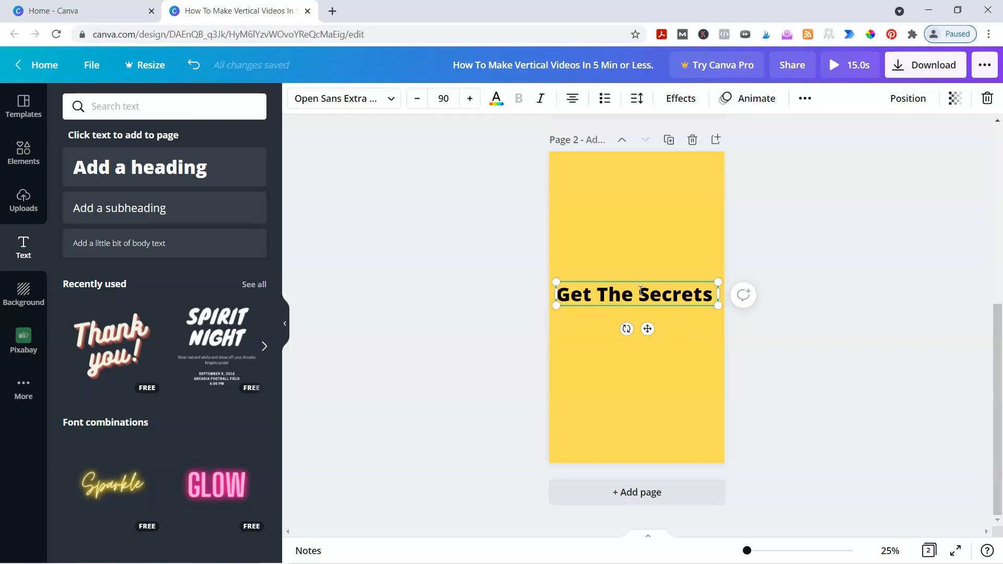
key(Return)
text(Click the link)
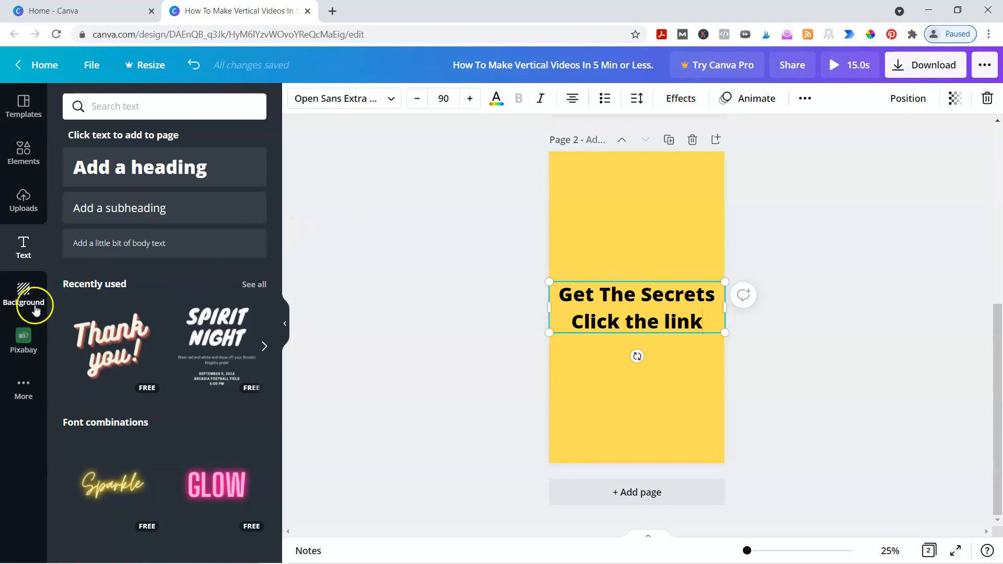
- Search the elements library for "cursor" and add the free animated white arrow with a blue outline to page 2
click(23, 152)
click(162, 115)
double_click(164, 114)
text(cursor)
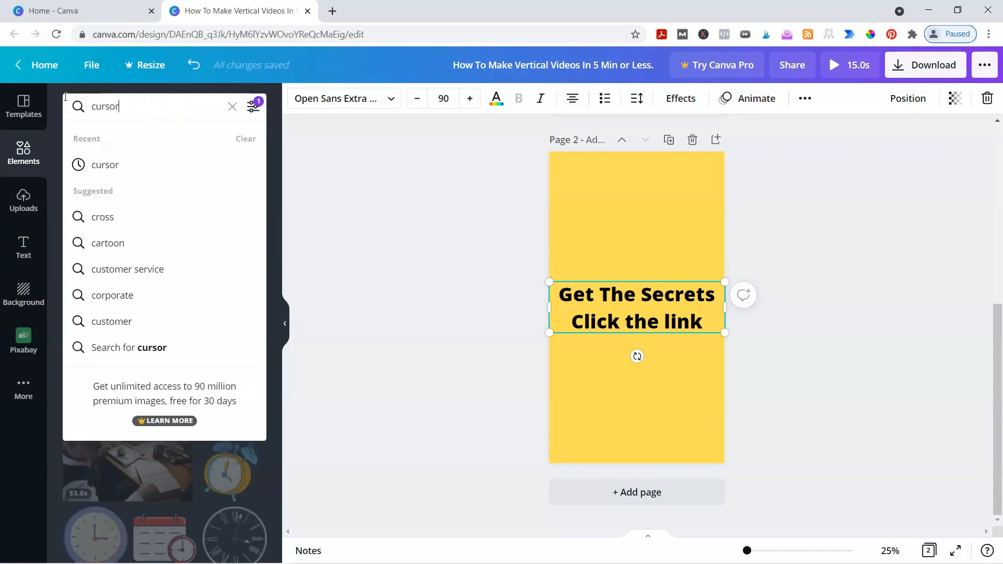
key(Return)
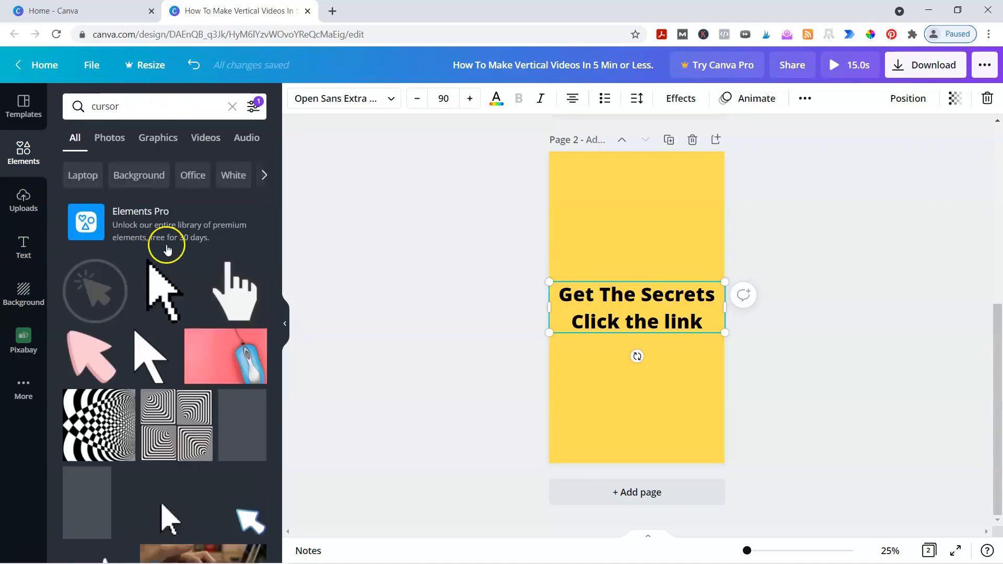
scroll(178, 395, down, 1)
scroll(178, 396, down, 3)
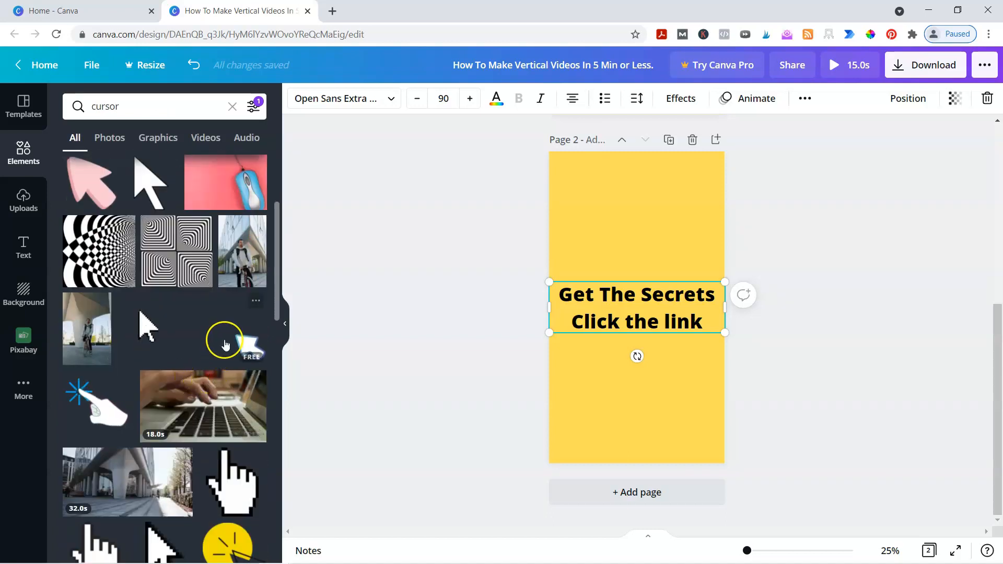
click(224, 337)
- Move the page 2 heading above the cursor graphic and restyle it in the Gagalin font and light purple
drag(588, 305, 586, 236)
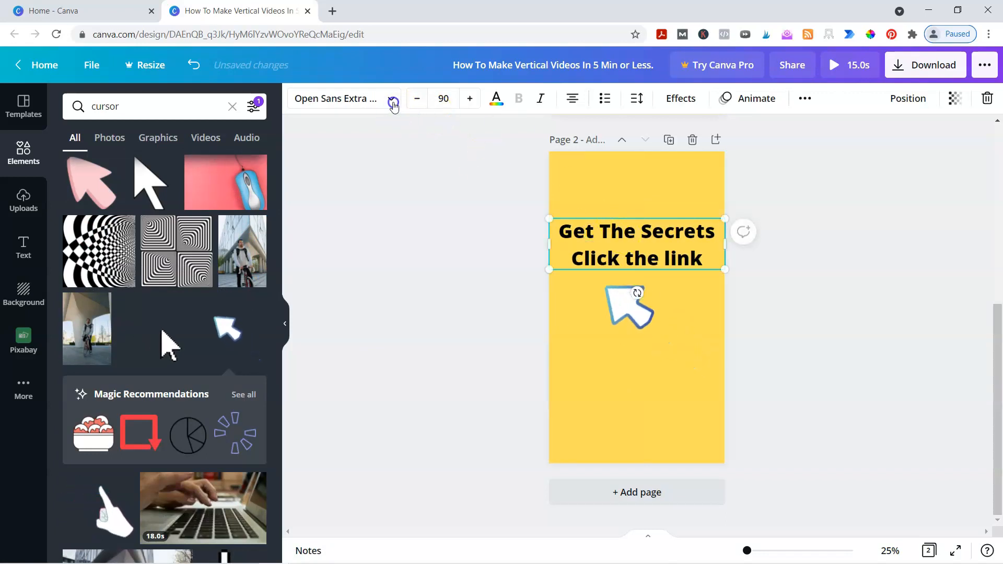
click(392, 99)
click(97, 140)
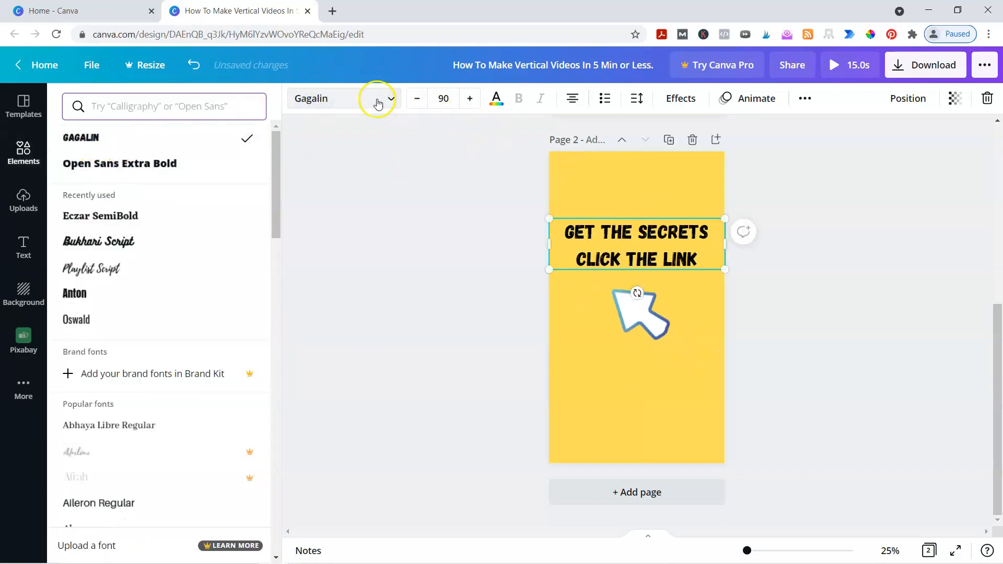
click(495, 99)
click(141, 167)
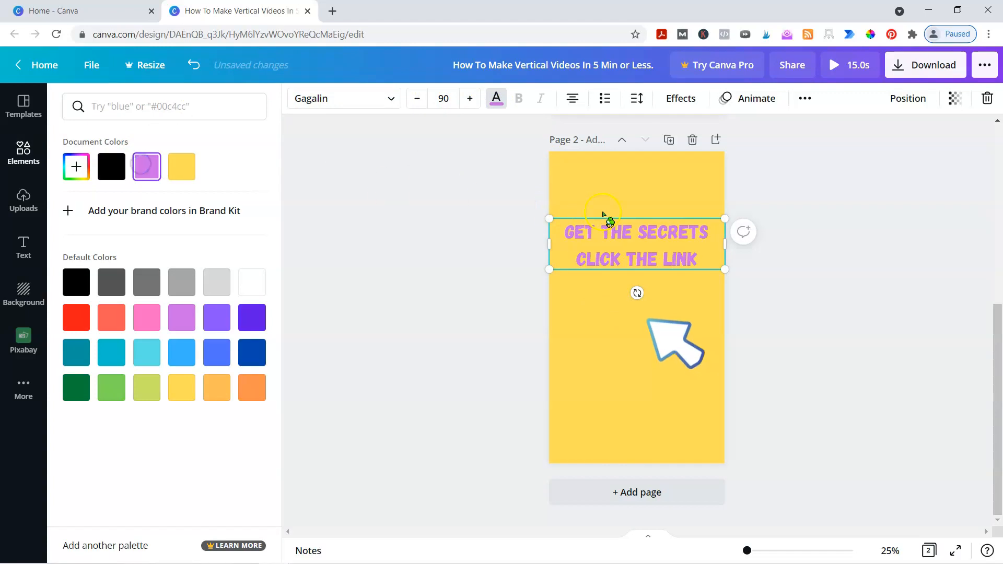
- Increase the font size of the page 2 heading to 116
click(468, 99)
click(468, 99)
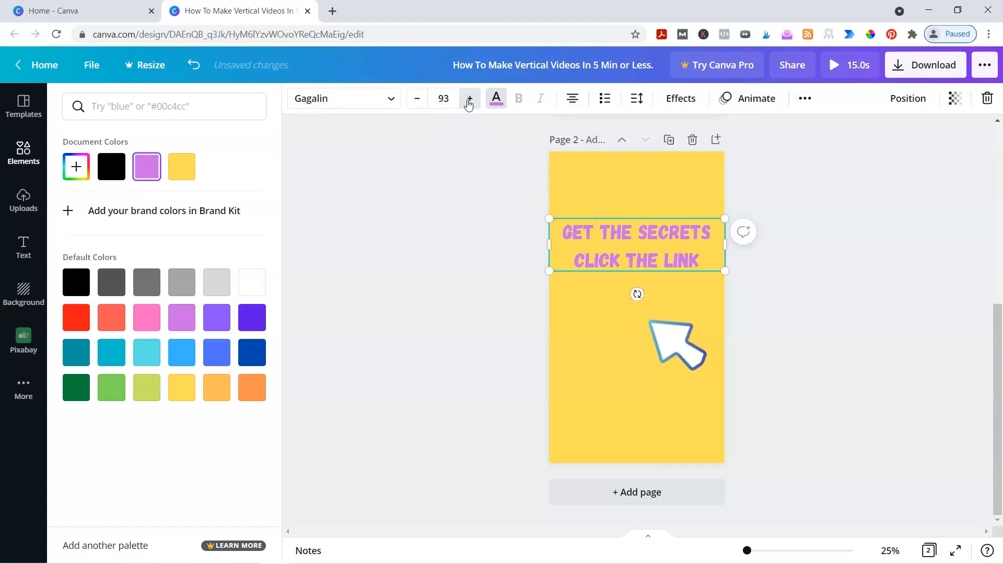
triple_click(468, 101)
triple_click(468, 101)
triple_click(468, 100)
triple_click(468, 101)
triple_click(469, 100)
triple_click(469, 100)
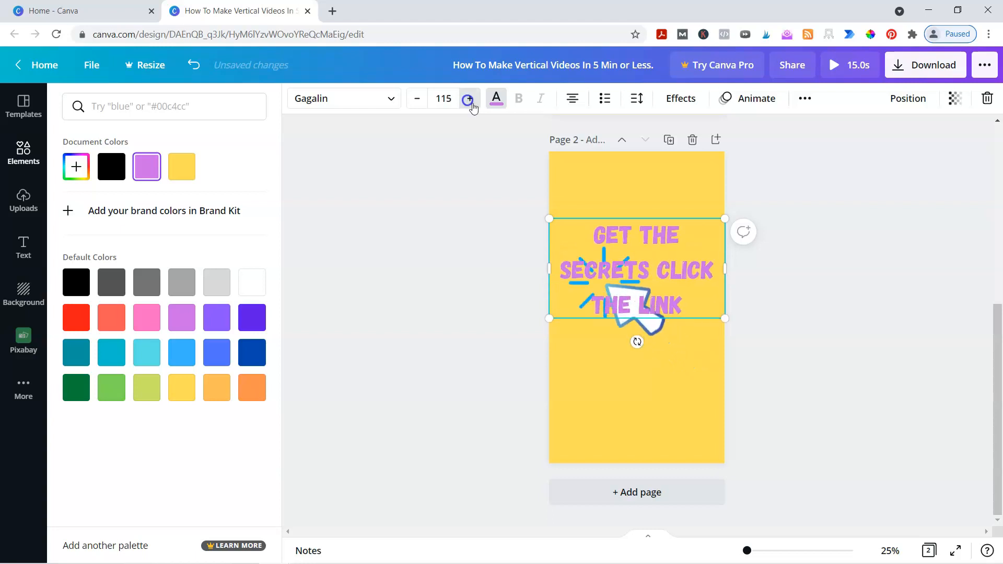
click(469, 99)
- Place the heading in the upper part of page 2 and position the cursor graphic directly below it
drag(637, 270, 637, 223)
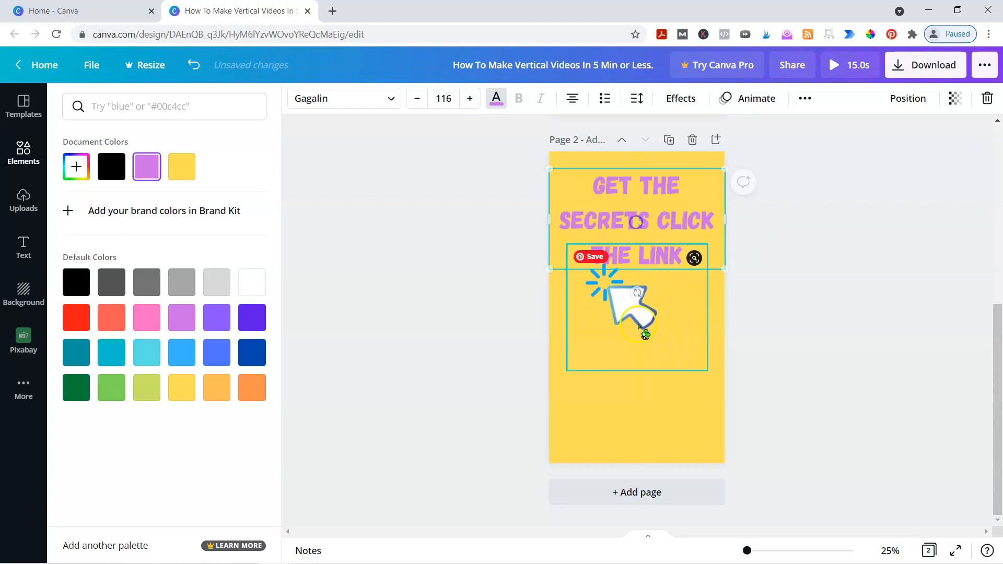
drag(637, 316, 638, 340)
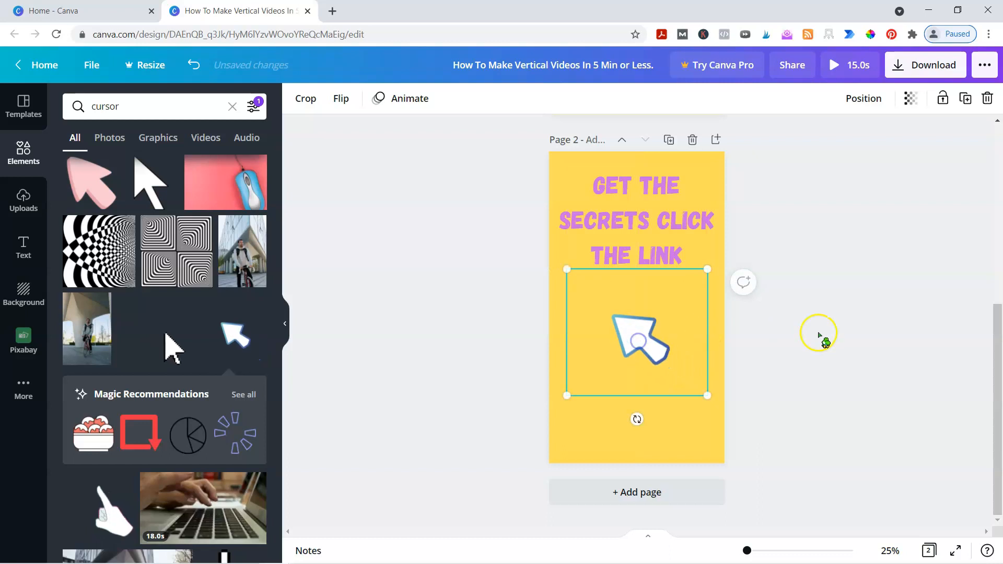
click(818, 335)
- Review both pages and play a preview of the whole video
scroll(494, 258, up, 6)
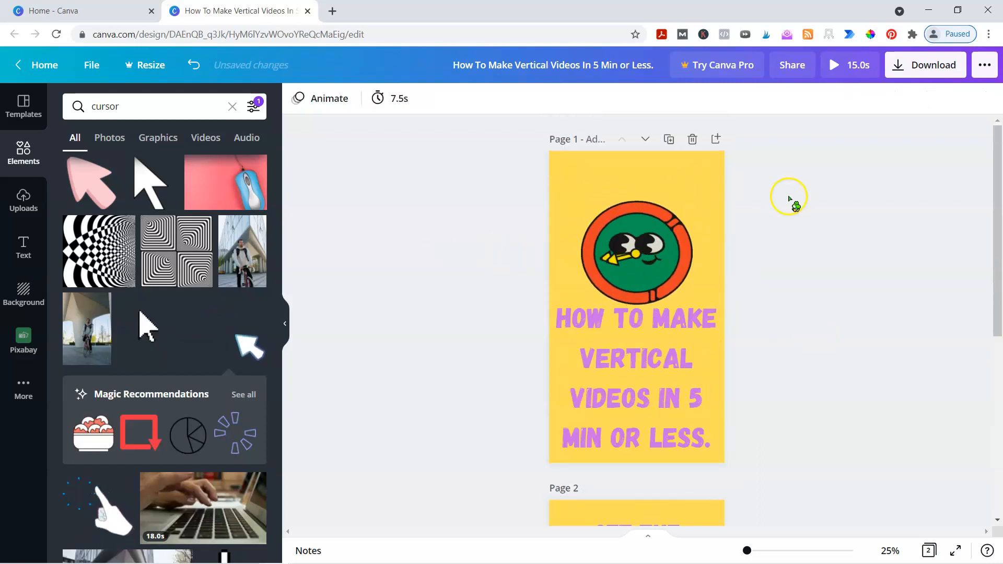
scroll(790, 200, down, 4)
scroll(790, 201, down, 3)
scroll(807, 220, up, 7)
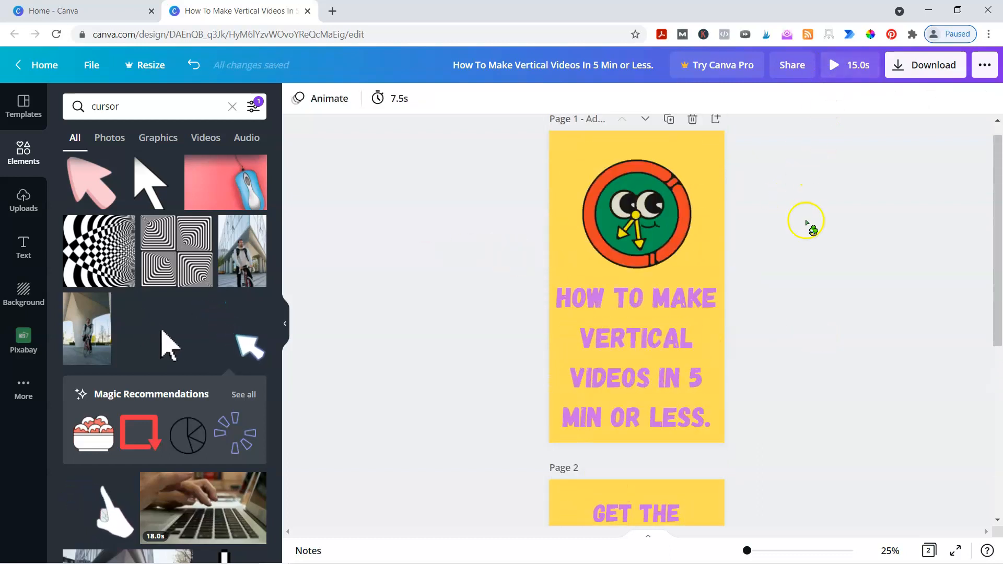
click(837, 73)
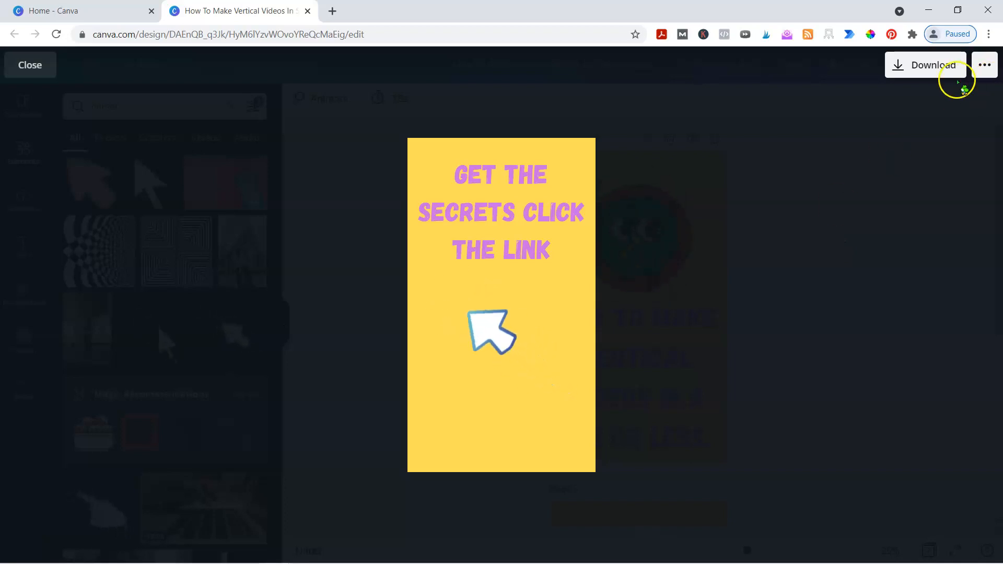
- Close the video preview and download all 2 pages as an MP4 Video
click(47, 68)
click(922, 65)
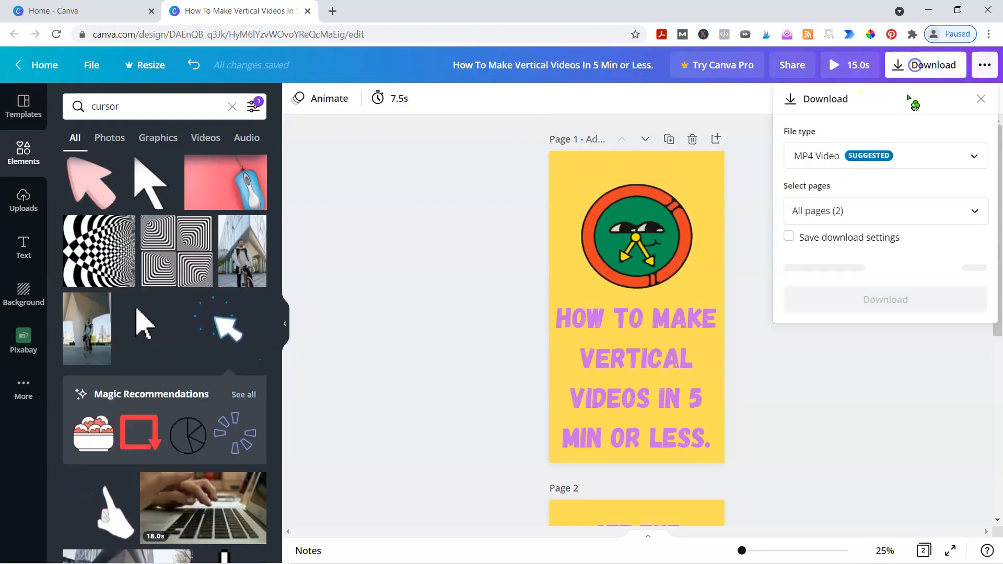
click(932, 154)
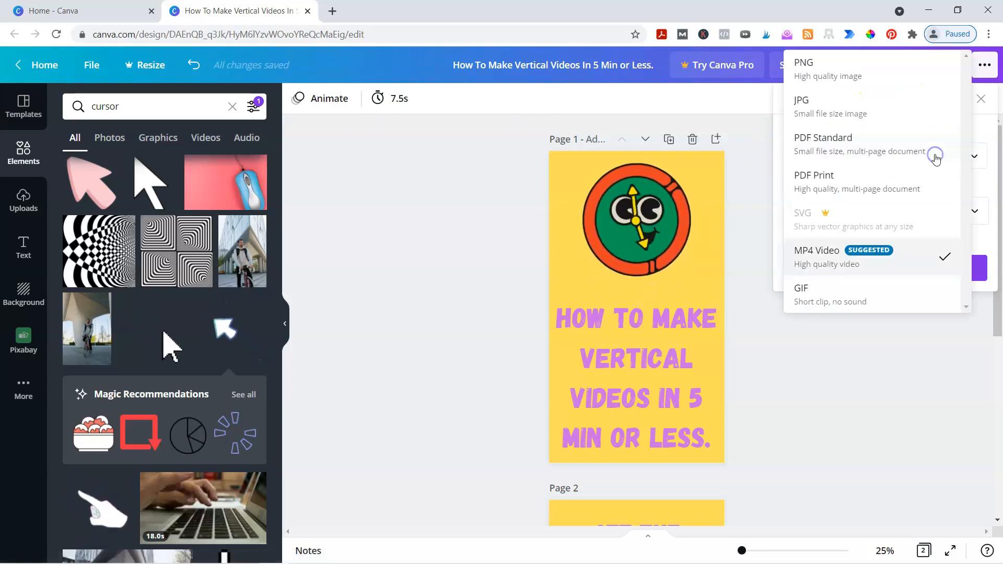
click(829, 257)
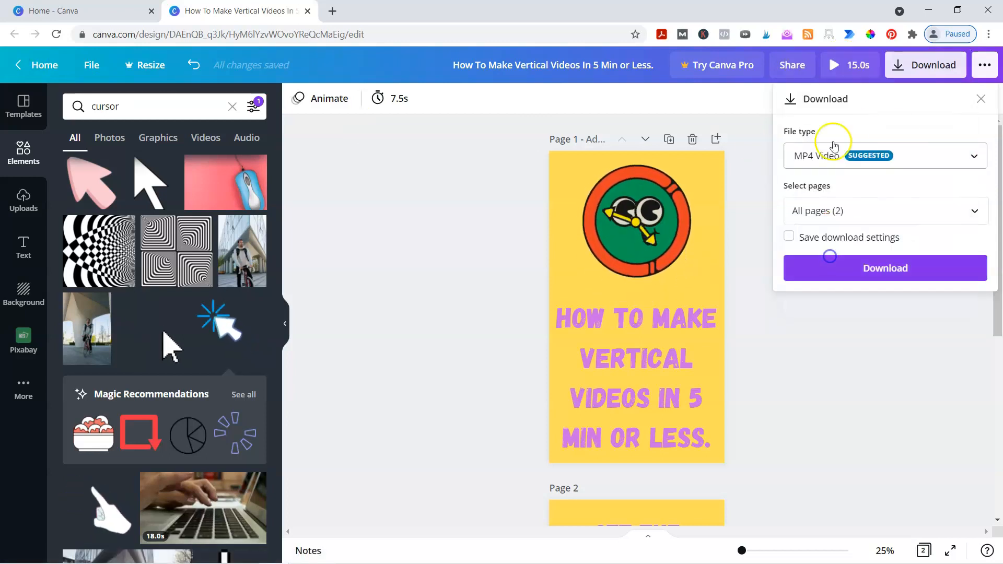
click(888, 273)
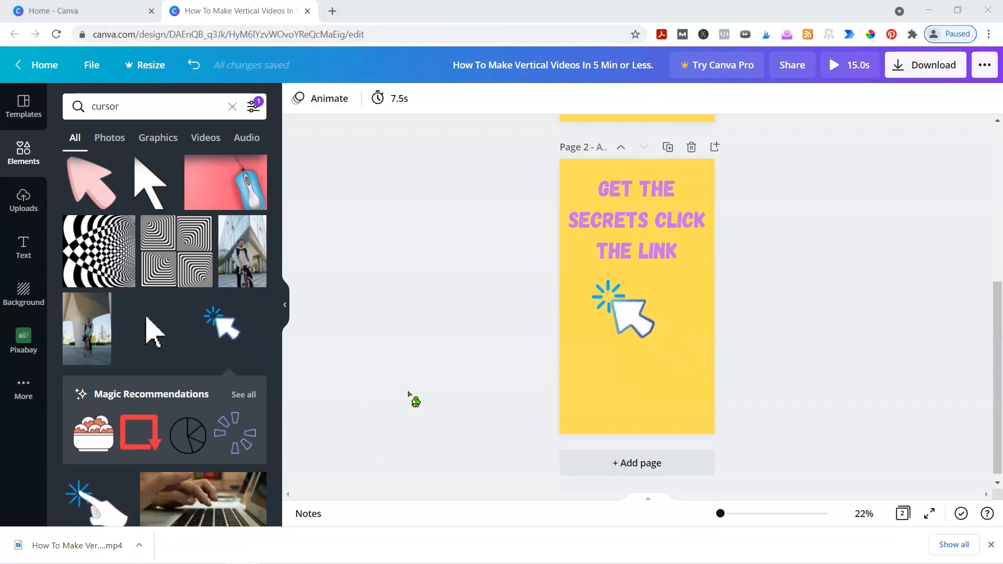
- Switch to Storymate and look through its Popular vertical video templates, including Time Travel - Tik-Tok Special and Fly Your Dreams
click(935, 17)
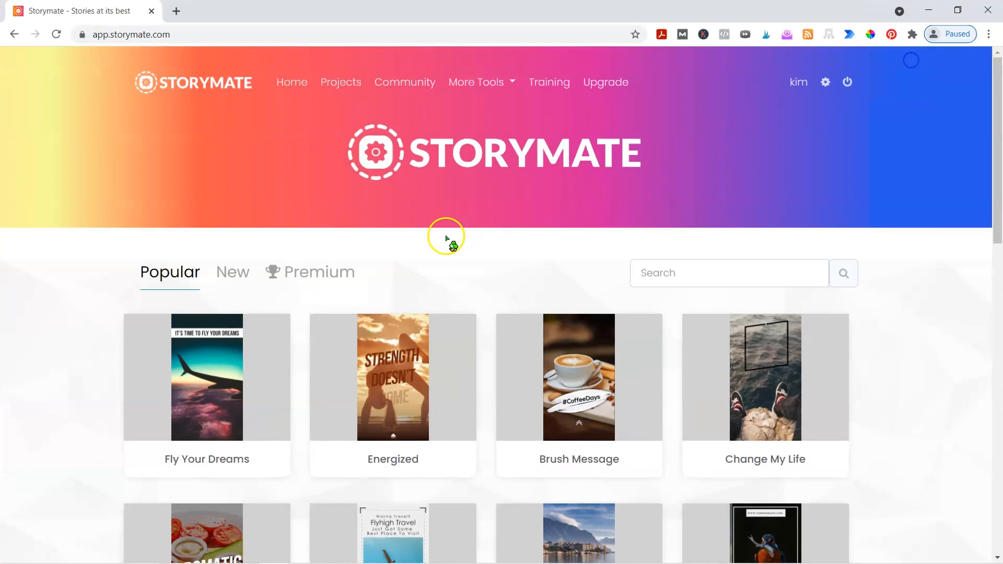
scroll(68, 297, down, 3)
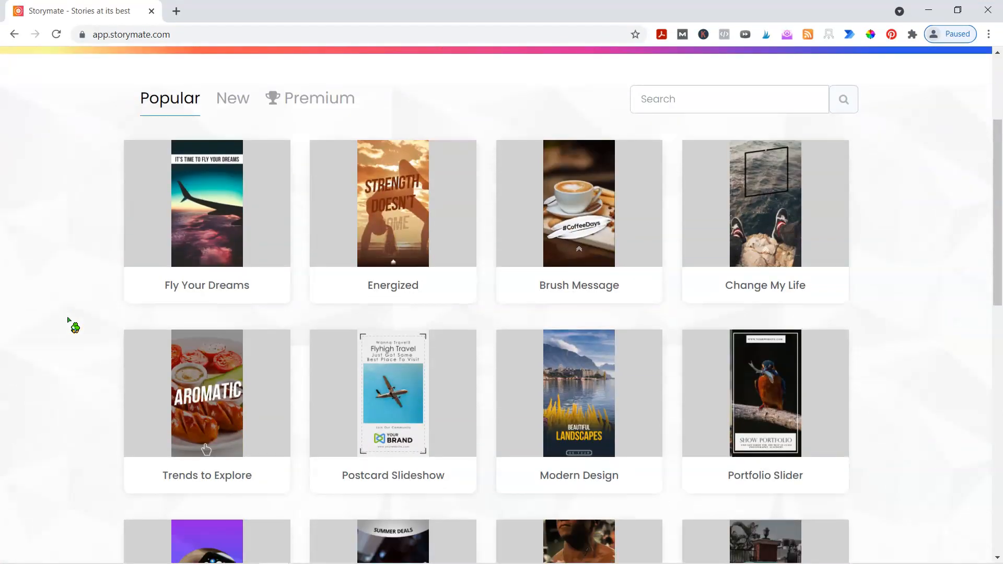
scroll(68, 320, down, 12)
scroll(68, 320, up, 14)
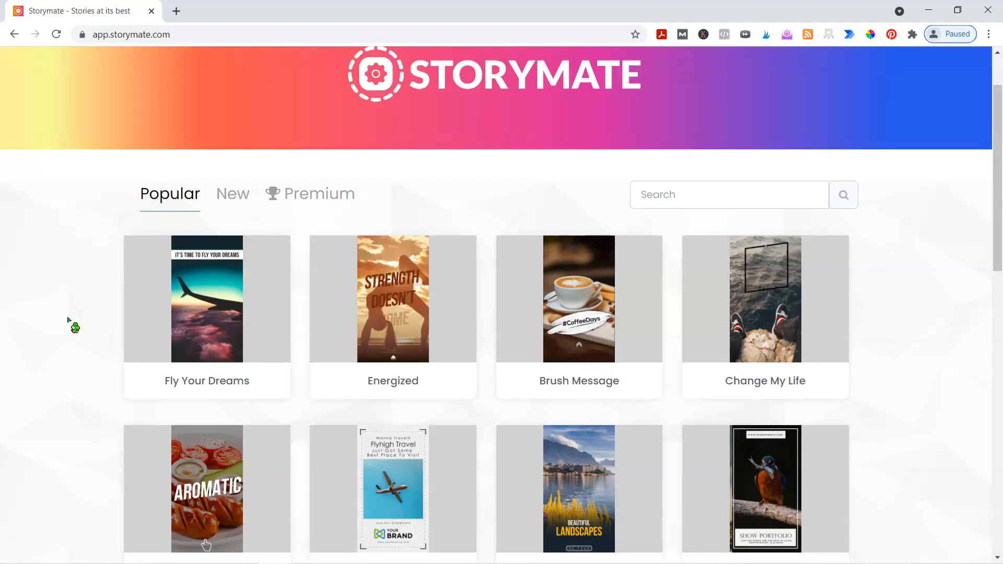
scroll(68, 320, down, 8)
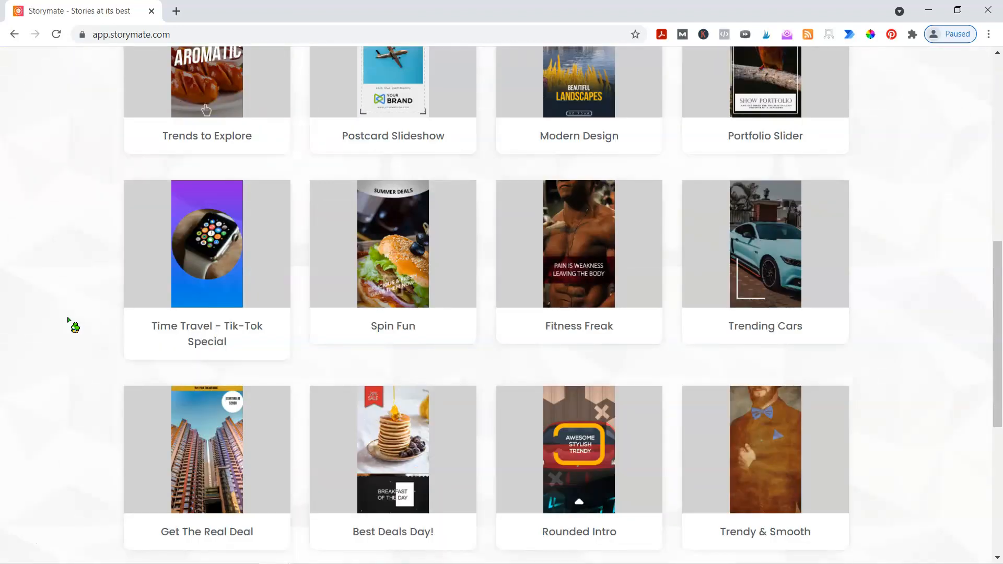
mouse_move(229, 280)
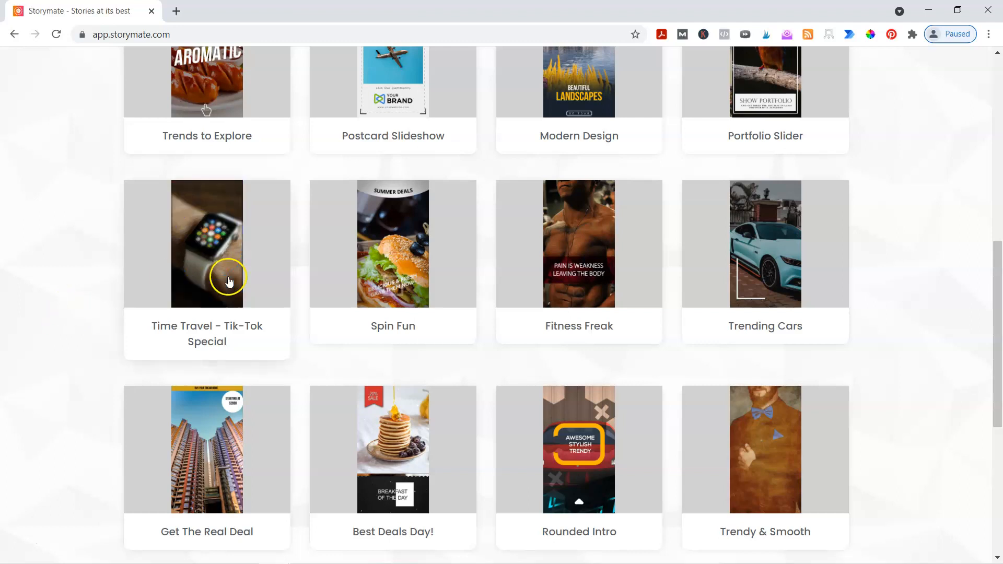
scroll(140, 277, up, 8)
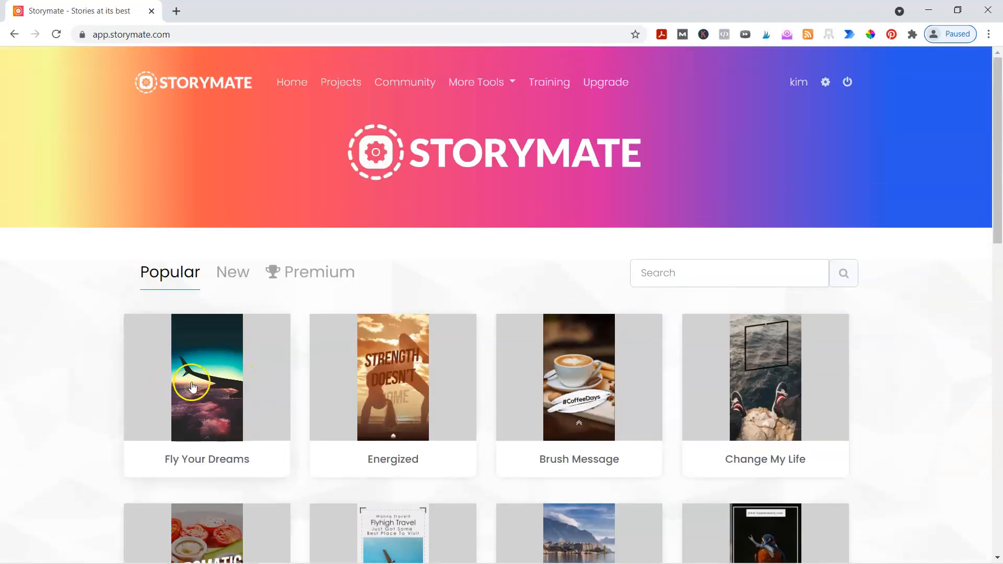
scroll(192, 386, down, 3)
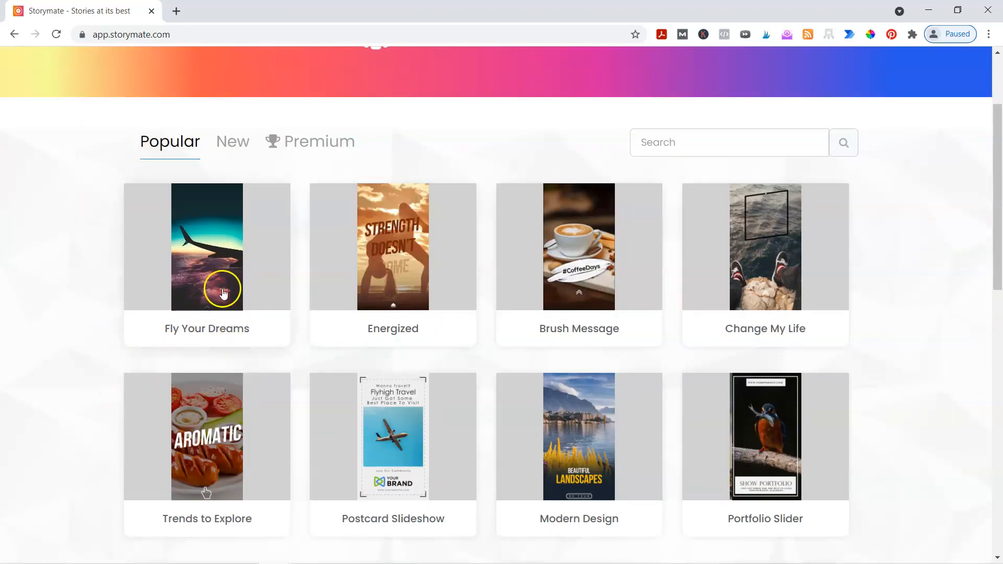
key(F5)
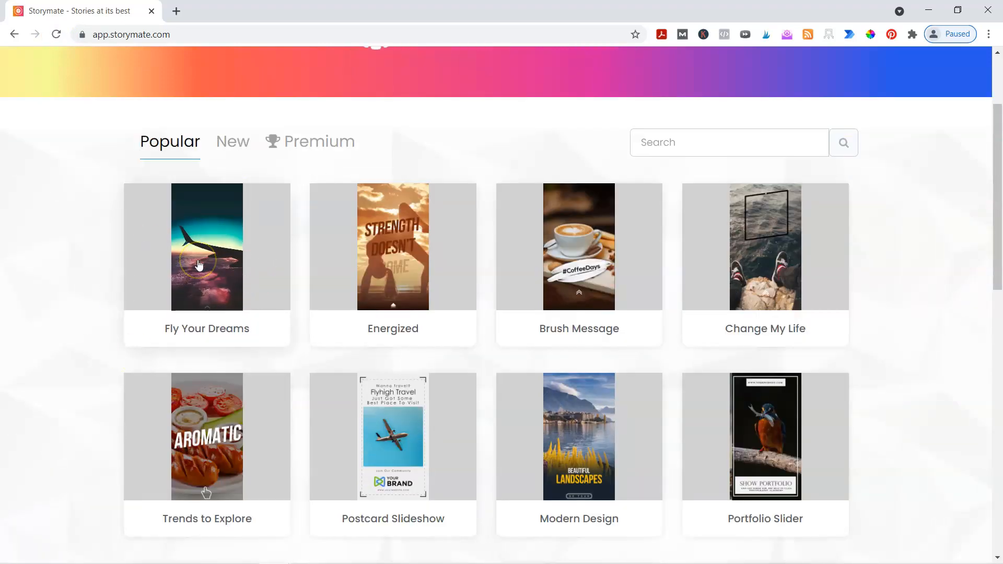
- Create a video from the Premium template Cloud Effect
click(297, 152)
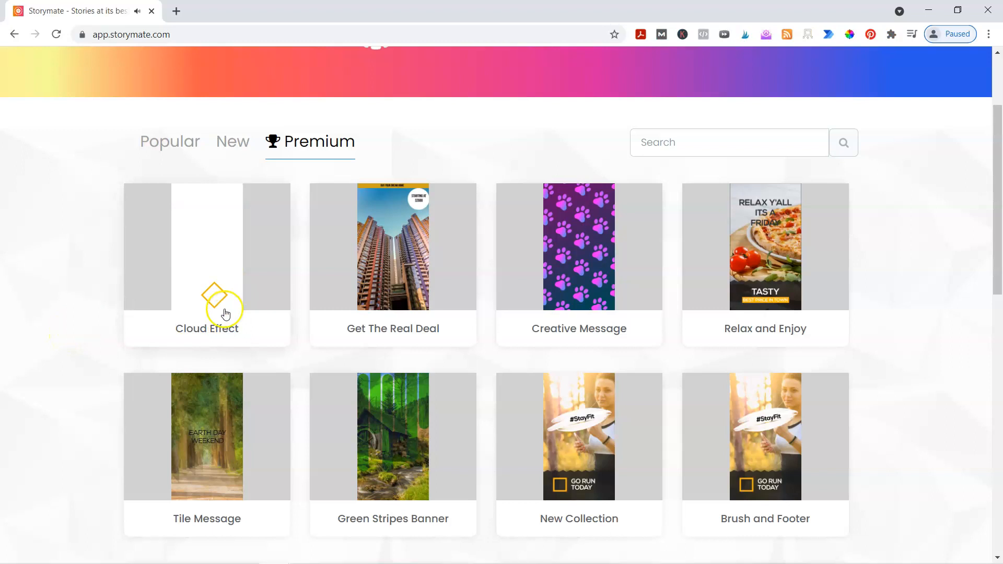
click(224, 325)
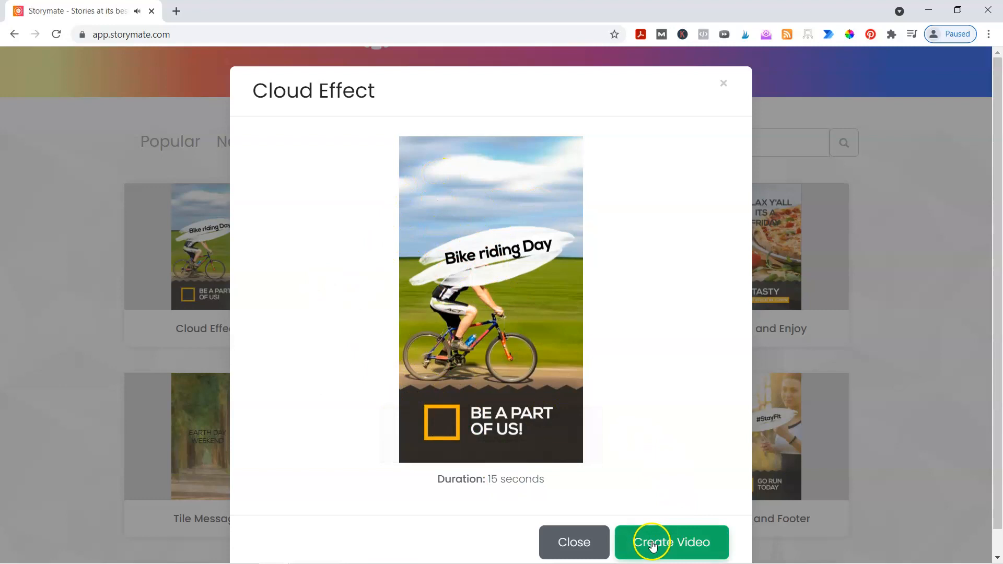
click(672, 538)
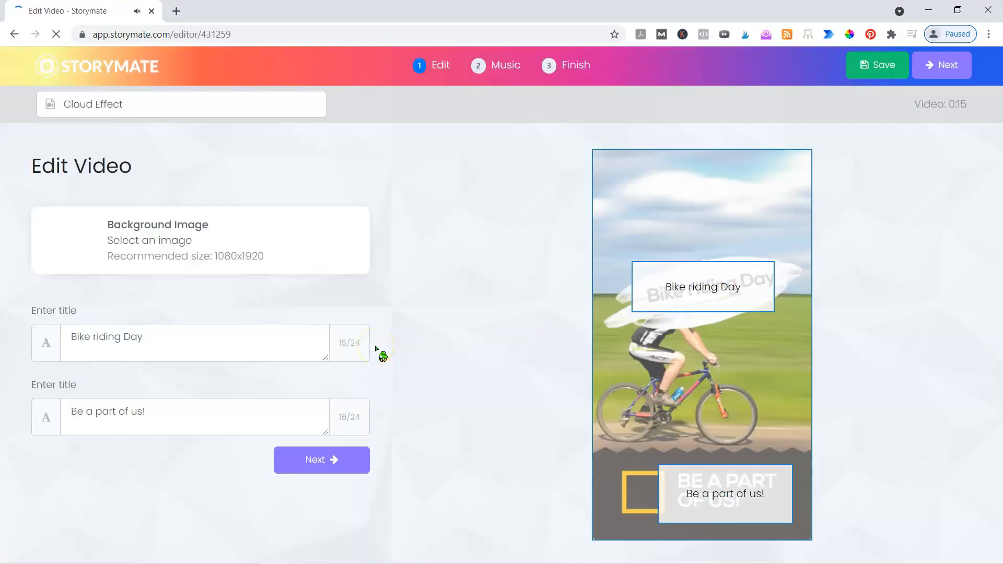
- Replace the template's background image with "cakes, eating, decoration.png" from My Library
click(142, 246)
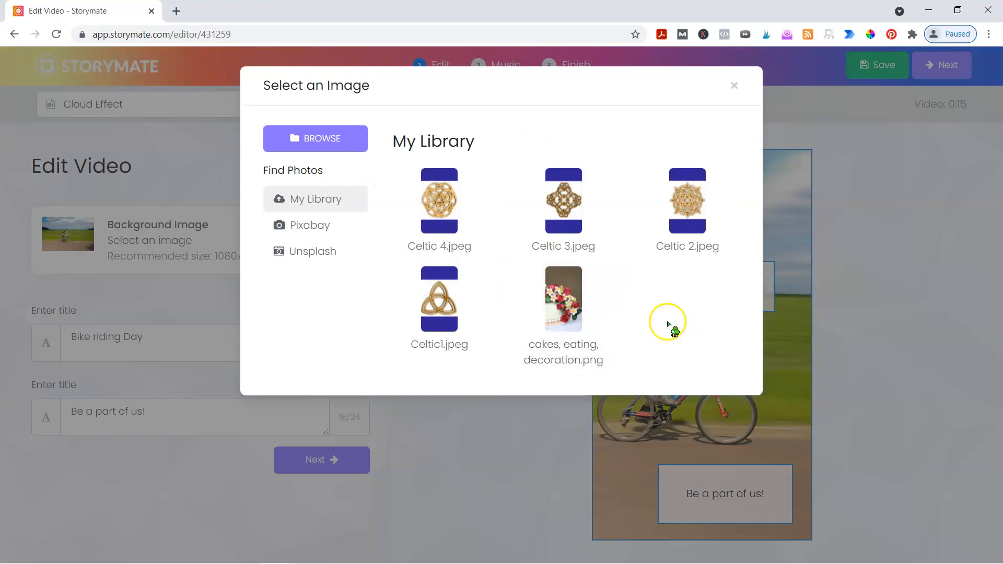
click(562, 314)
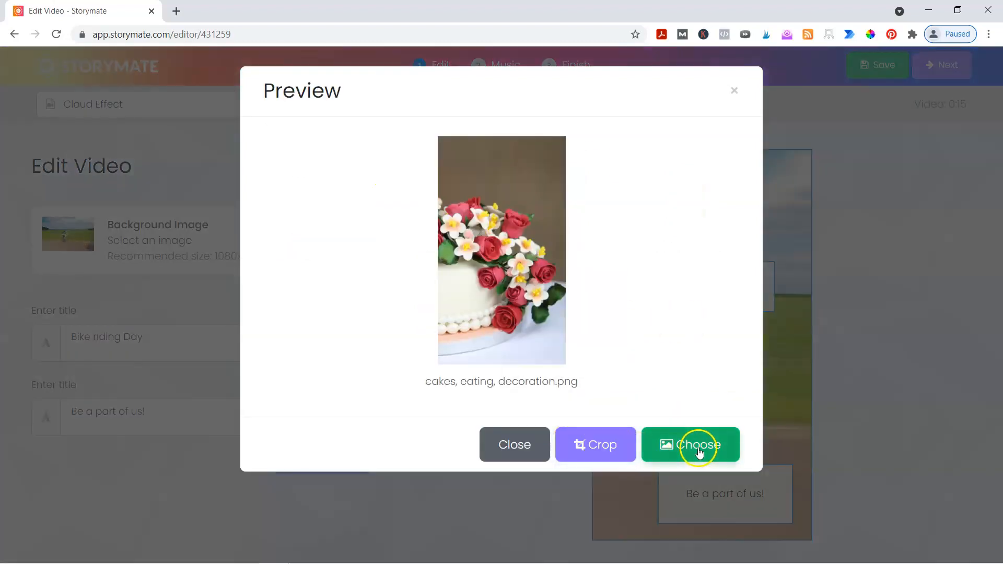
click(701, 456)
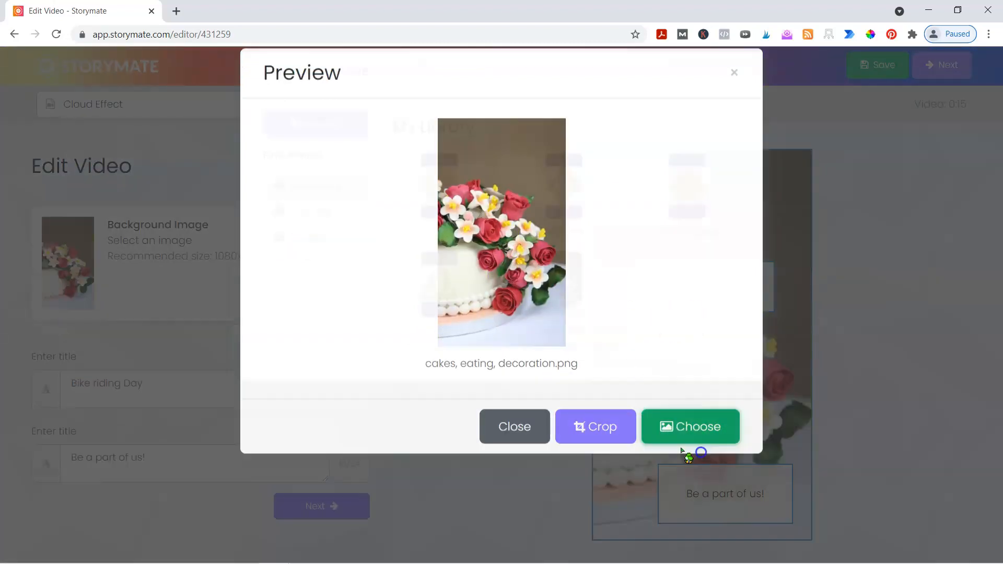
- Set the first title to "Time To Eat Cake!" and the second title to "Follow Us Today!"
drag(164, 390, 95, 386)
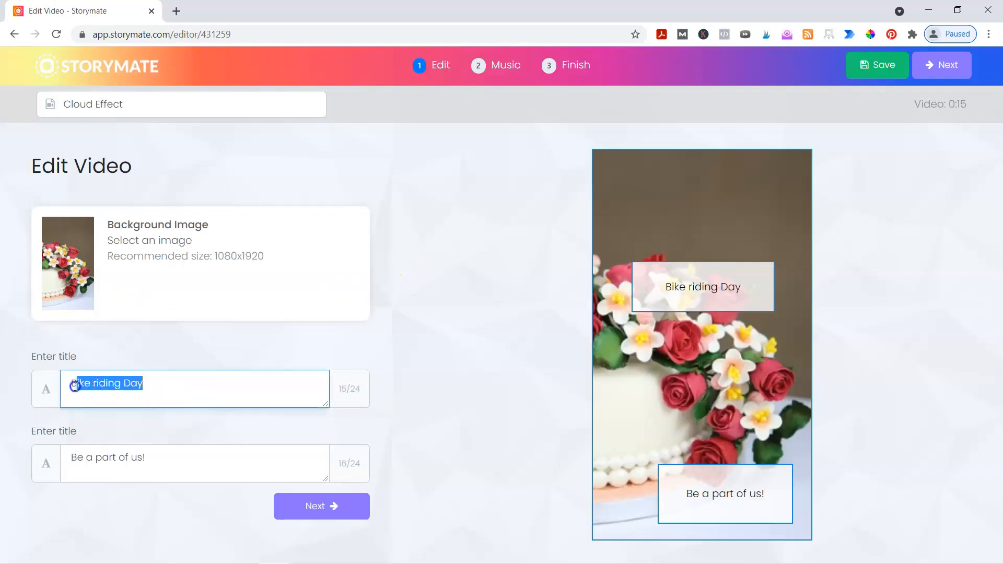
text(Time To Eat Cake!)
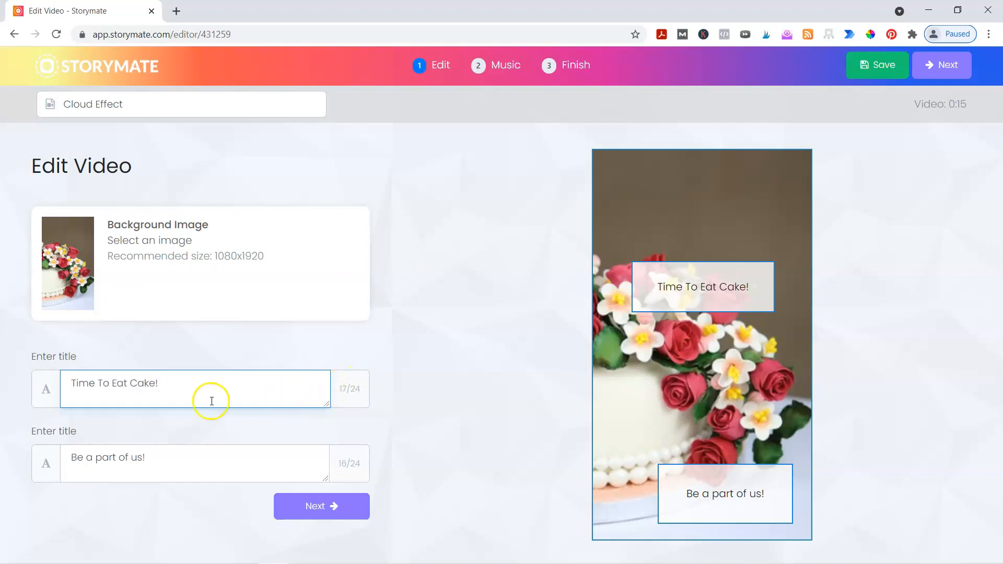
drag(168, 458, 73, 457)
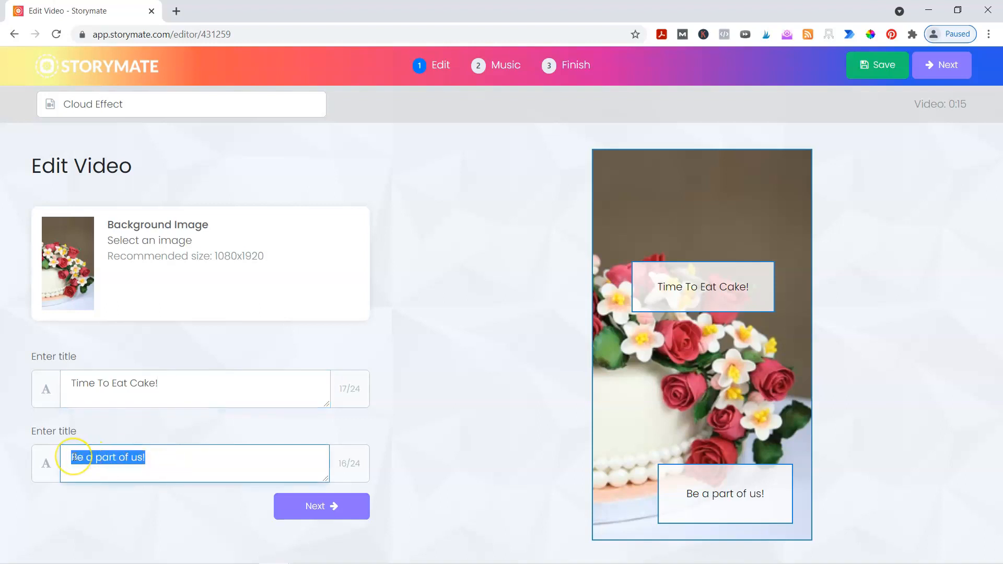
text(Follow Us Today!)
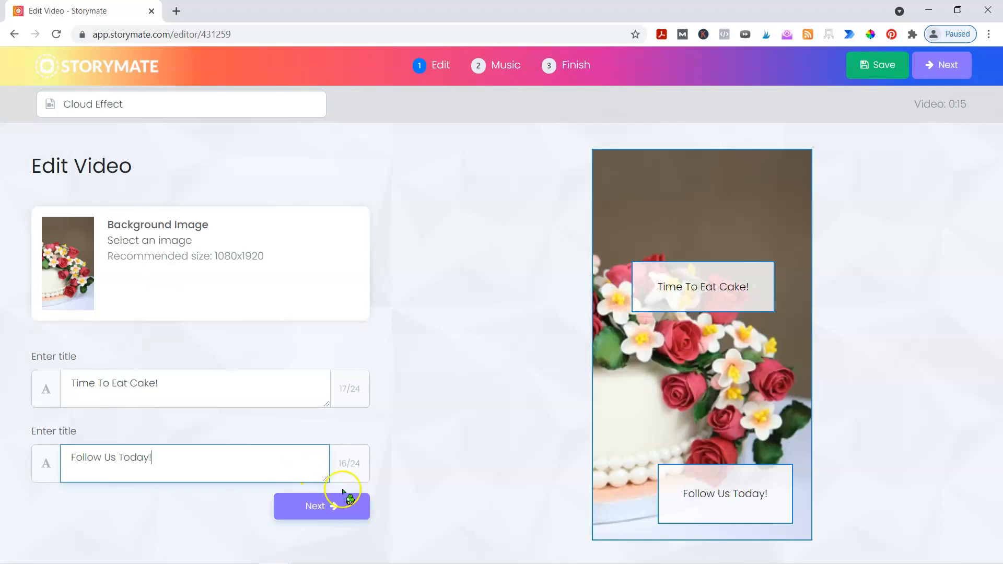
- Keep the Kinetic music track and start rendering the Cloud Effect video
click(286, 504)
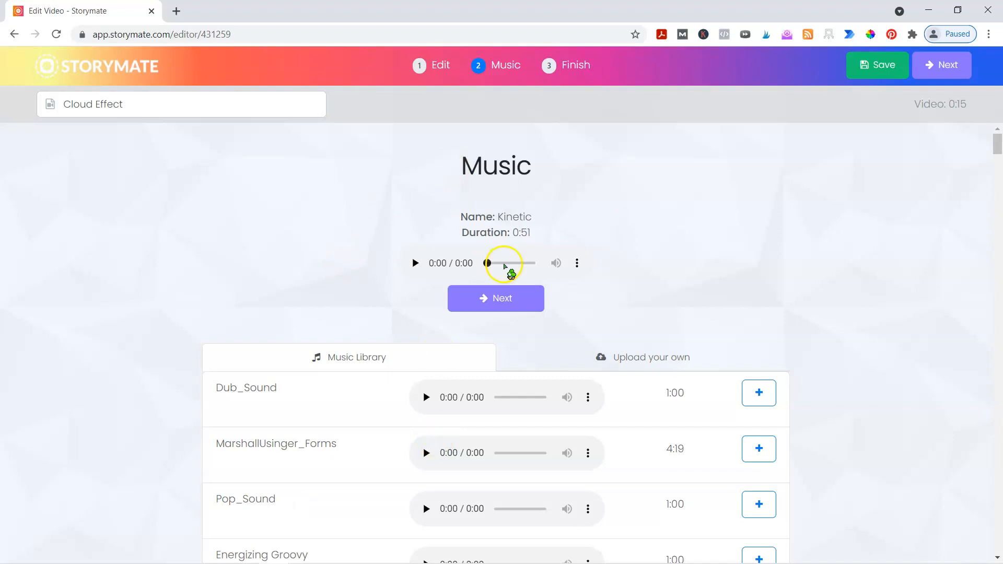
scroll(214, 269, down, 3)
scroll(214, 269, up, 3)
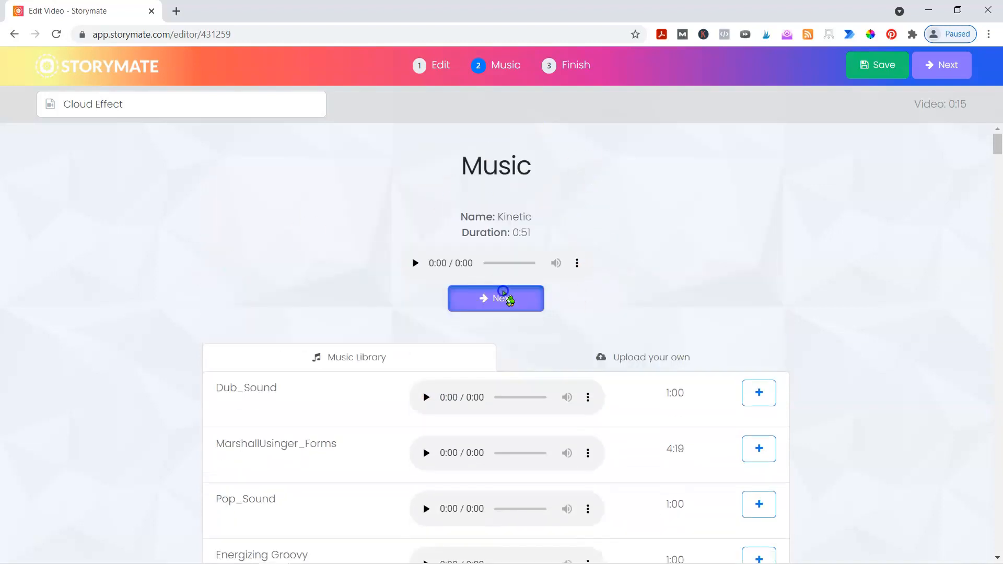
click(508, 295)
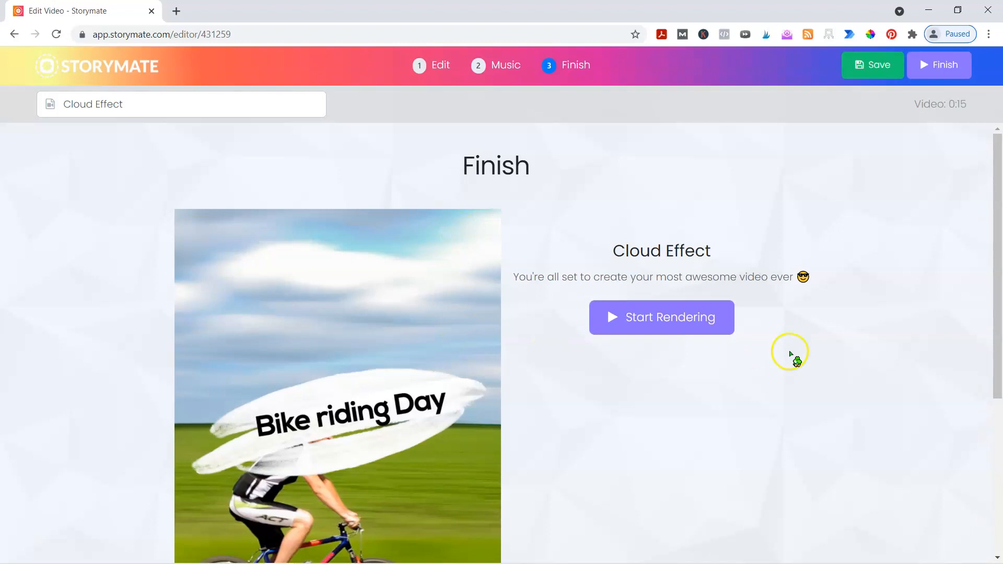
scroll(792, 351, down, 3)
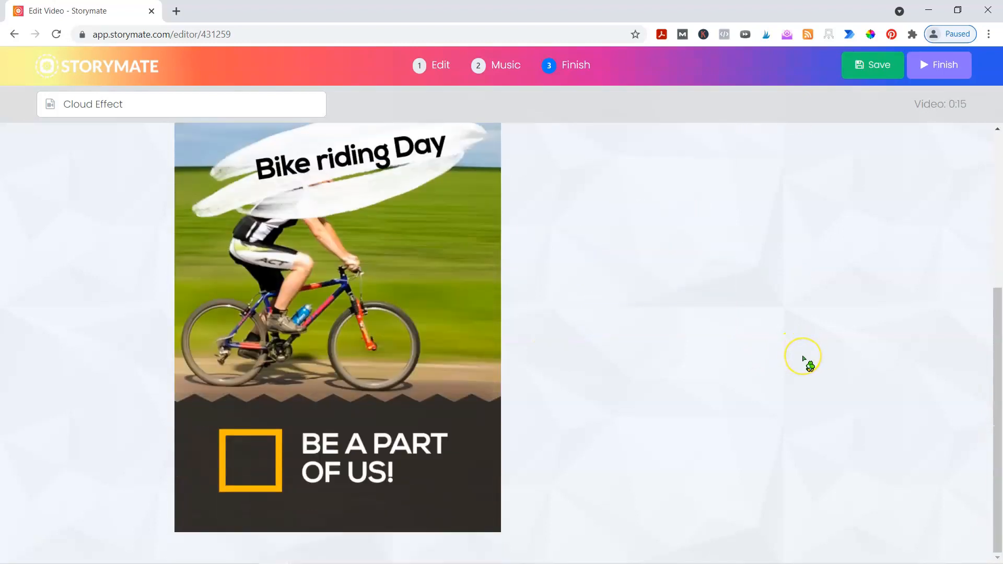
scroll(618, 348, up, 3)
click(616, 329)
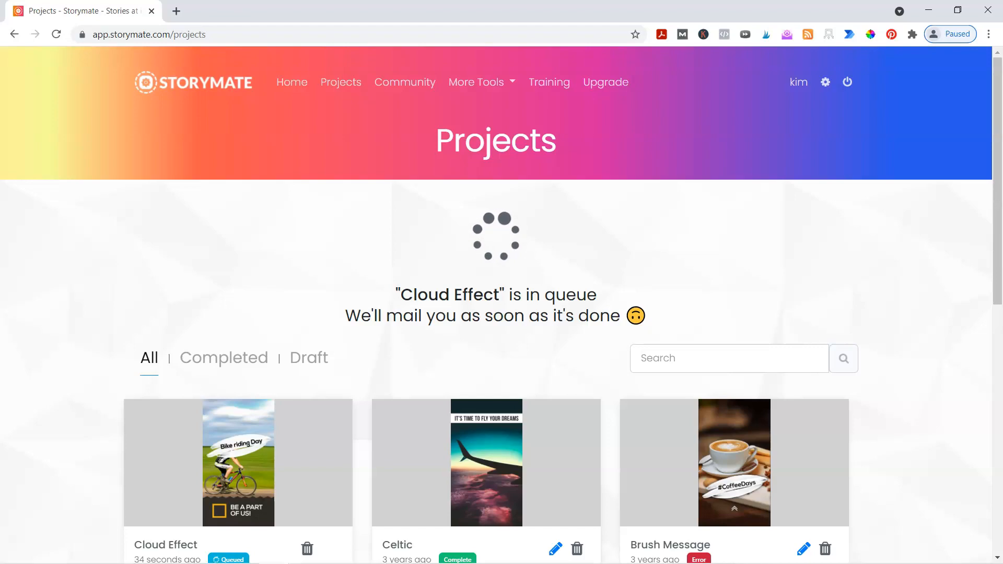
- Switch to Doodly and start creating a new video
key(alt+Tab)
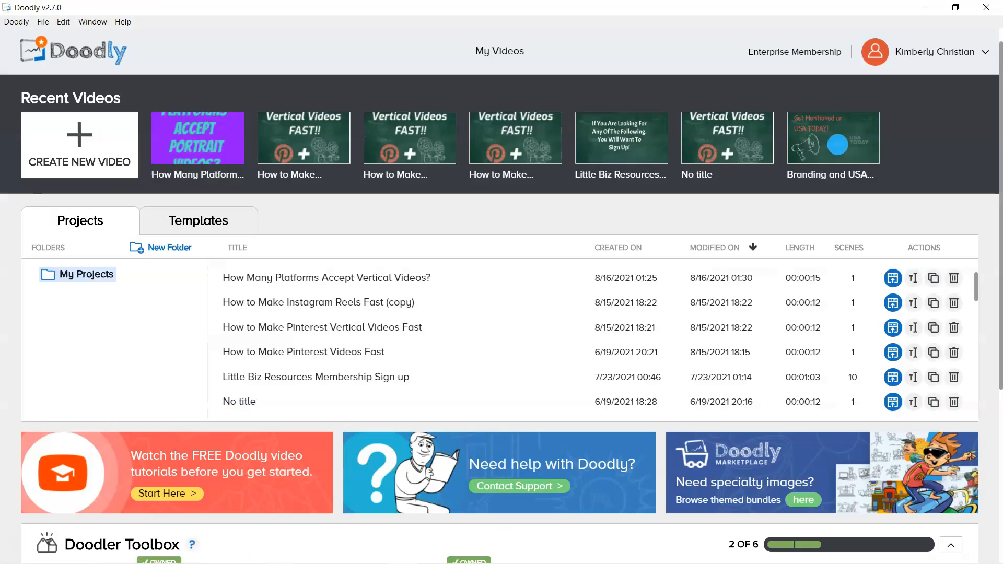
click(104, 134)
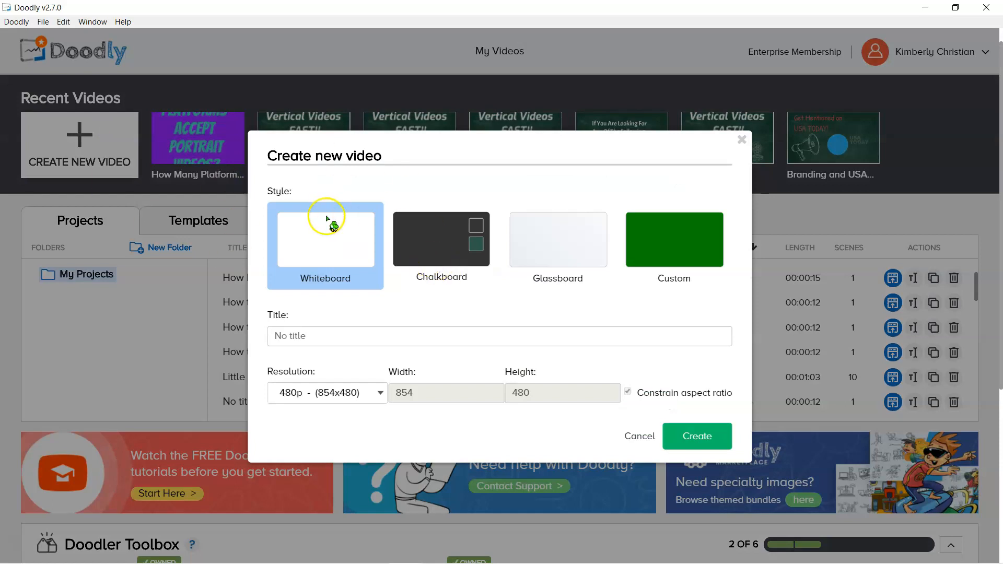
- Try the Chalkboard style in green and black, and the Glassboard style, for the new video
click(441, 236)
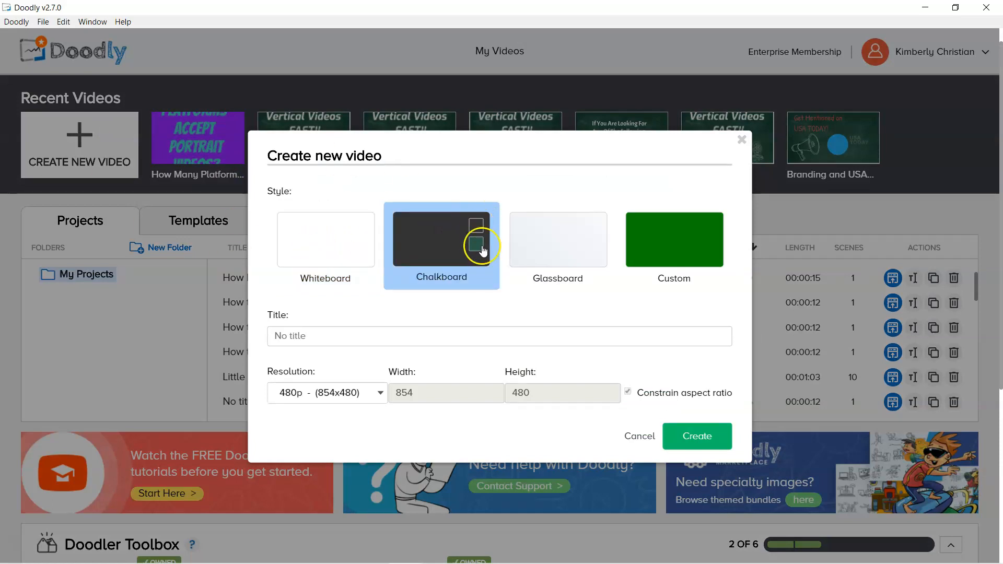
click(476, 244)
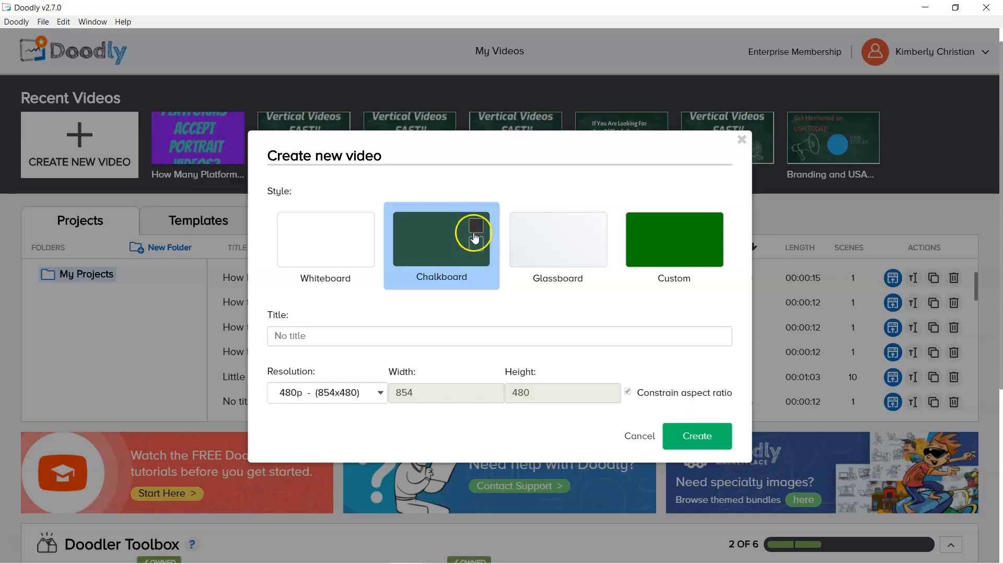
click(476, 227)
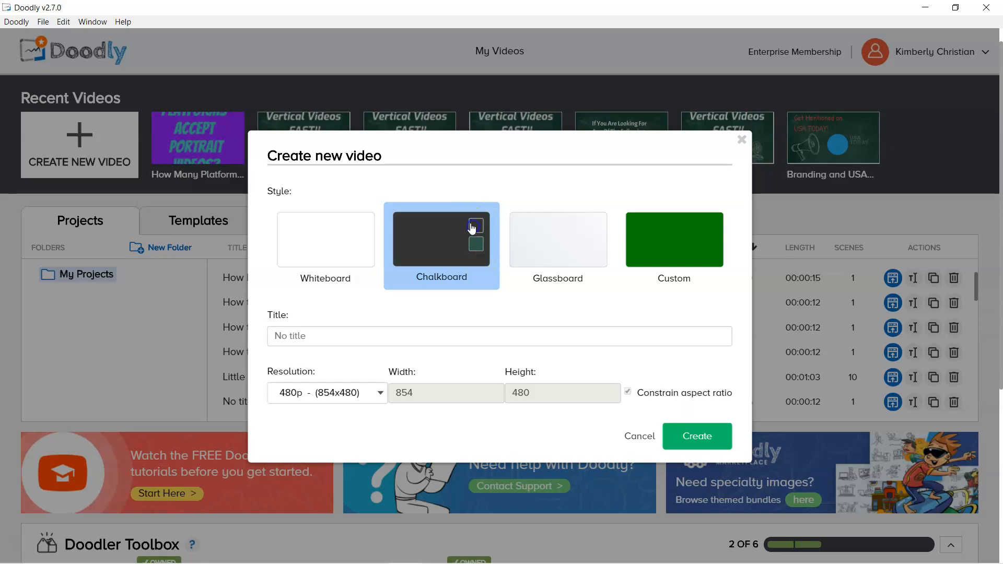
click(563, 241)
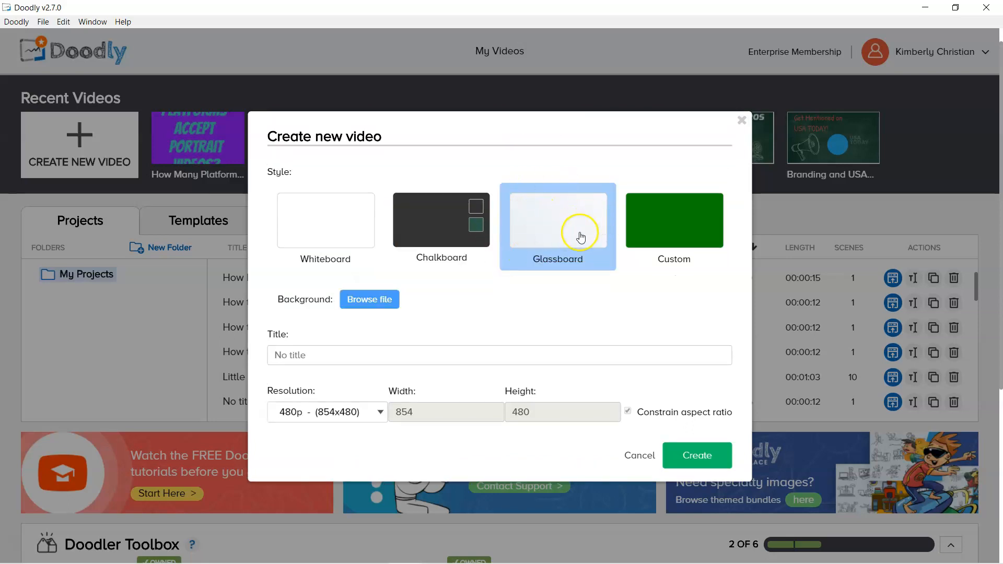
- Choose the Custom style for the new video with a purple background colour, keeping Marker as the drawing medium
click(688, 240)
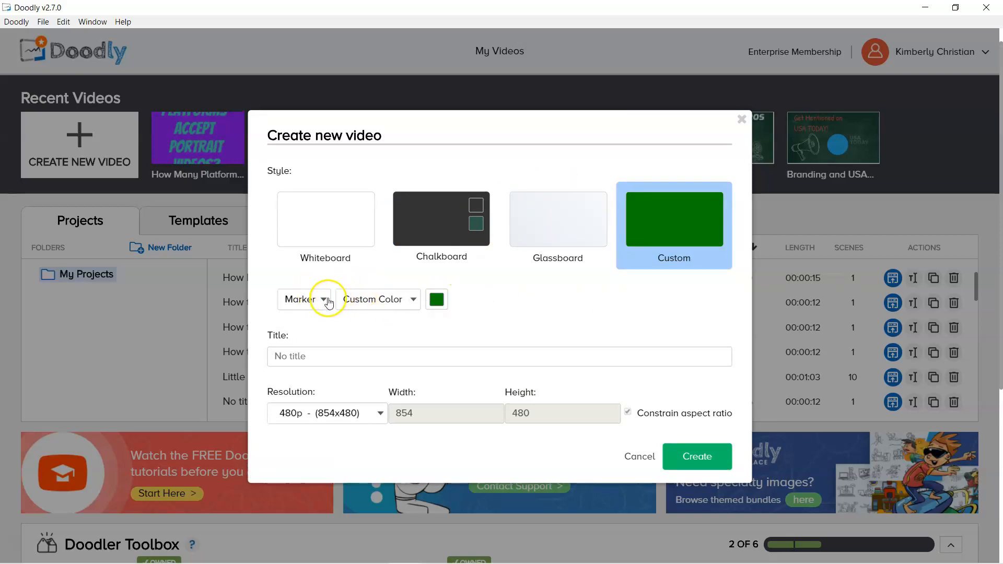
click(437, 300)
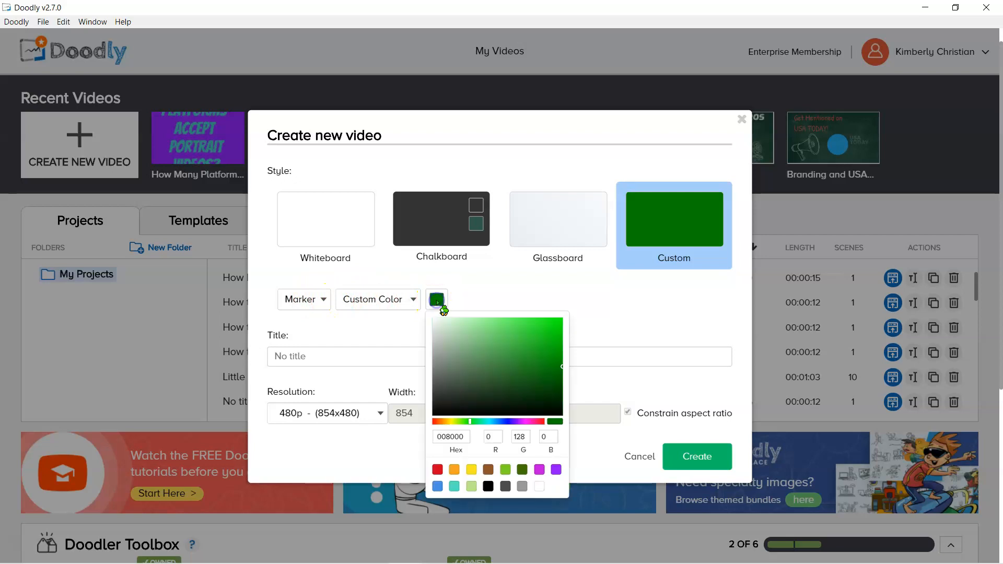
click(557, 470)
click(317, 304)
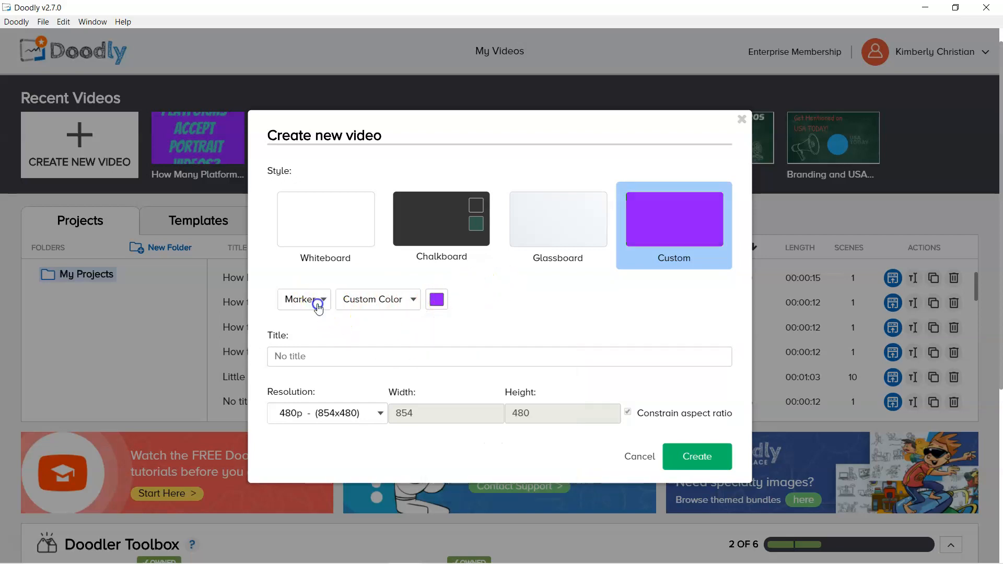
click(314, 303)
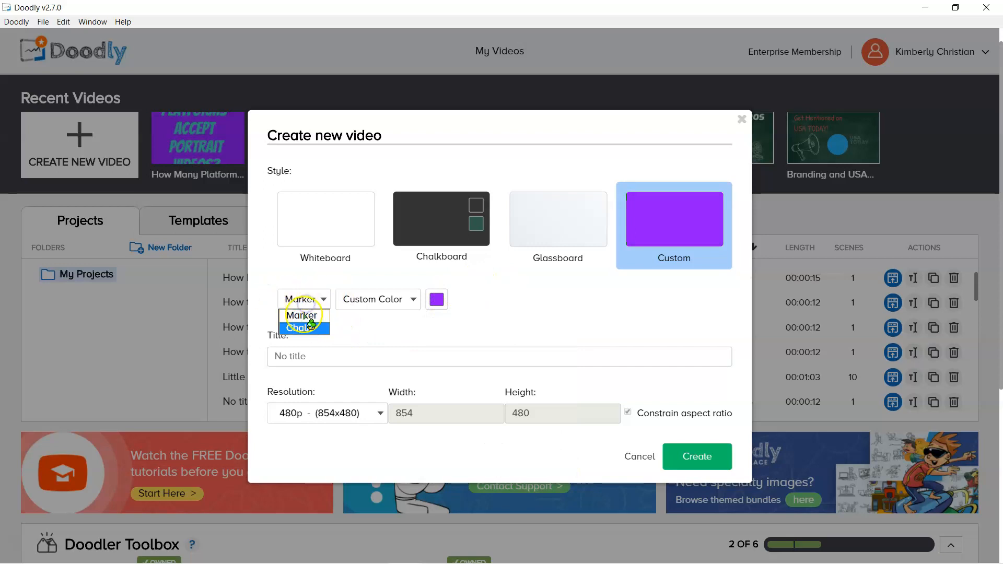
click(530, 282)
- Title the new video "Test Vertical Vidoe" and switch its resolution to Custom
click(307, 361)
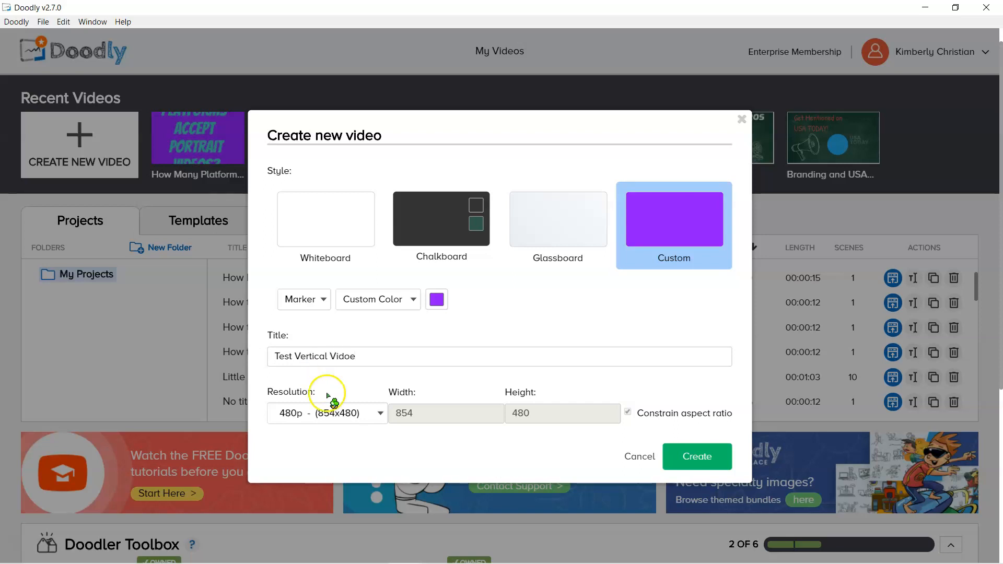
click(331, 410)
click(324, 491)
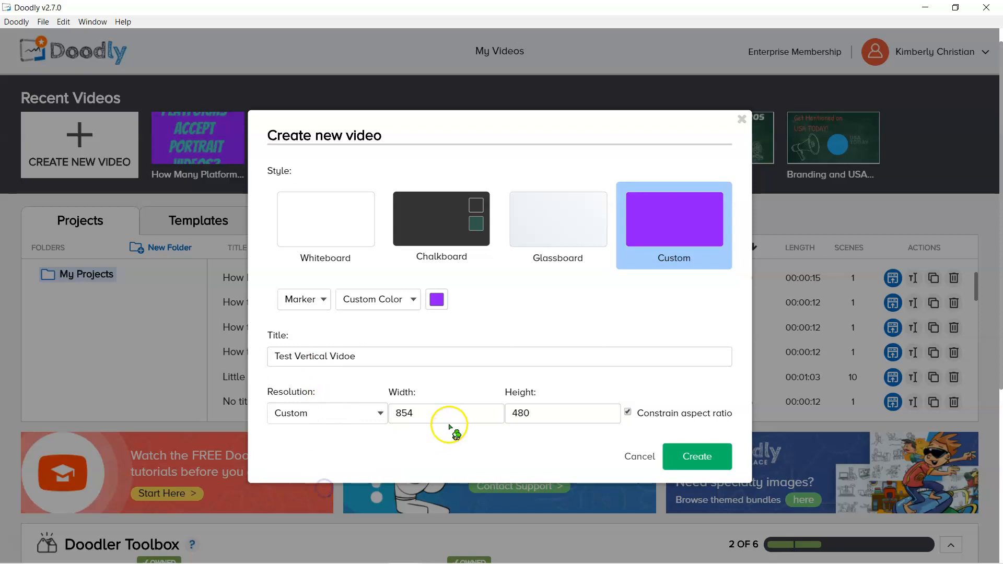
- Turn off the aspect ratio constraint, set the video size to 1080 wide by 1920 high, and create the video
drag(448, 417, 385, 412)
text(10)
key(Tab)
text(19)
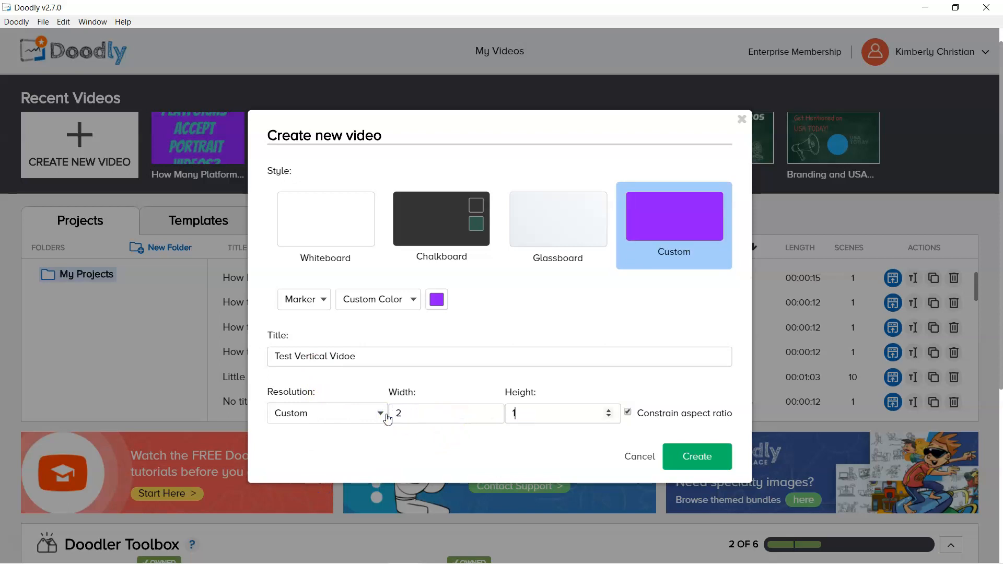
click(628, 413)
drag(480, 412, 356, 409)
text(1080)
key(Tab)
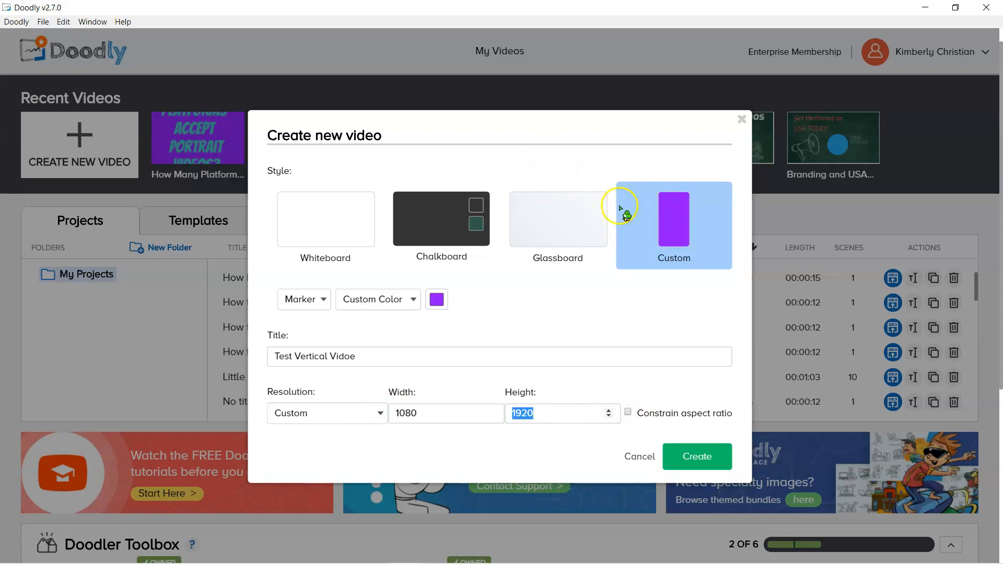
click(700, 457)
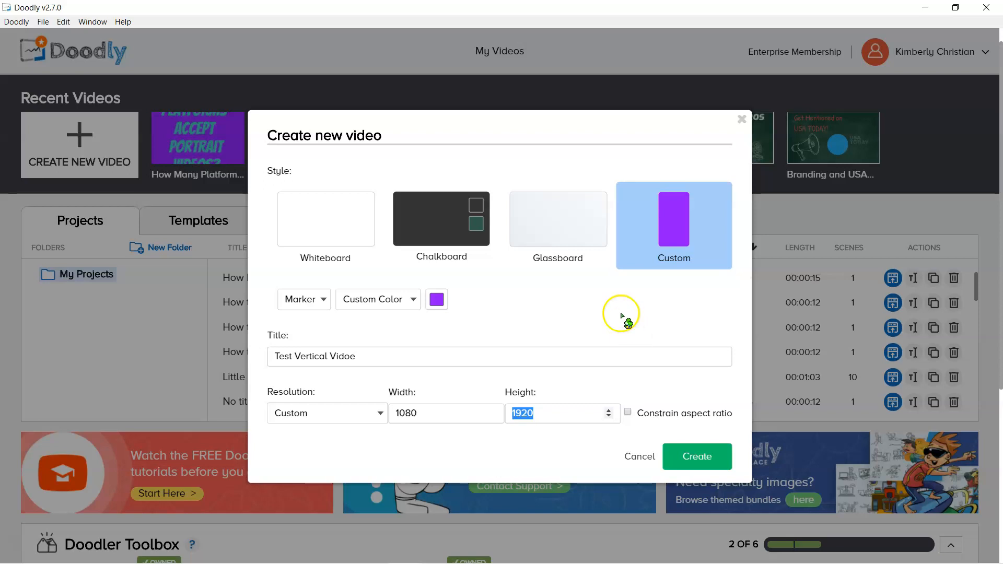
click(676, 450)
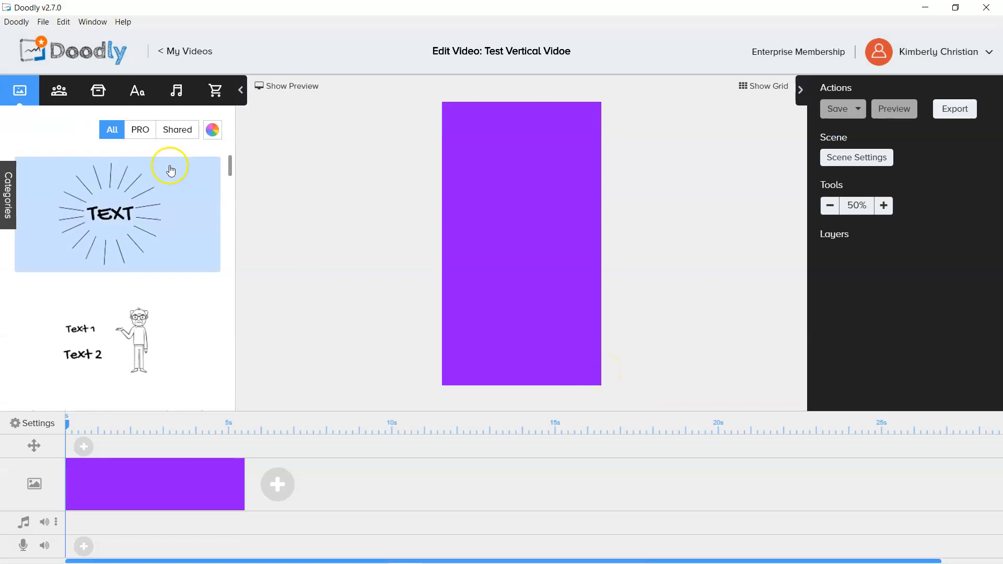
- Browse the character library to examine the imported images and the available drawn characters and poses
click(60, 100)
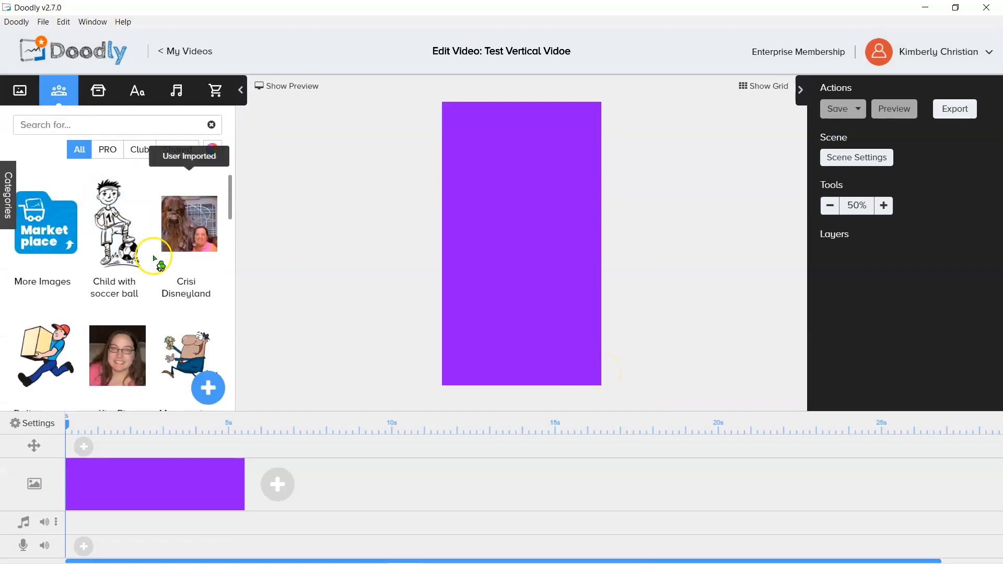
scroll(90, 199, down, 5)
scroll(107, 303, down, 4)
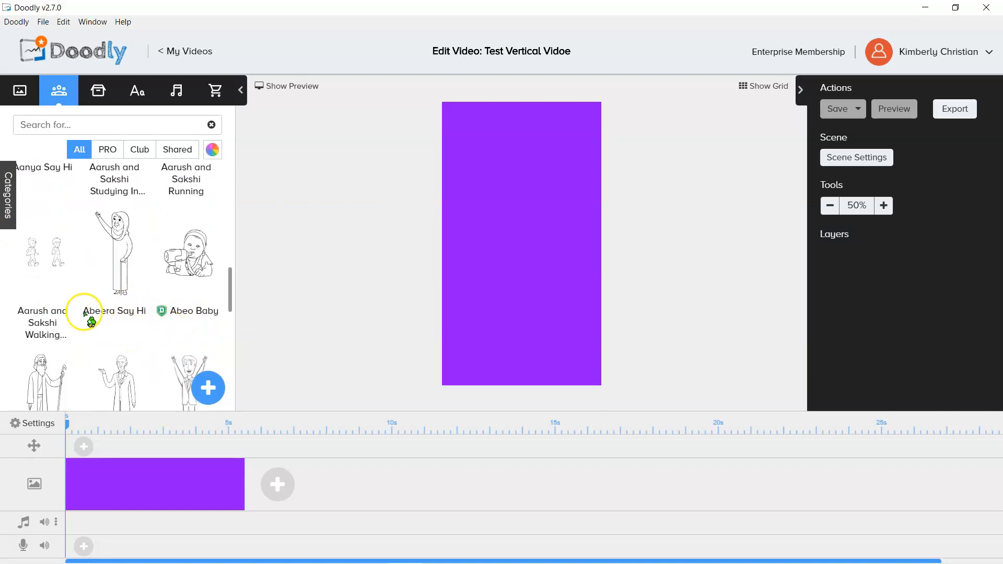
scroll(89, 313, down, 2)
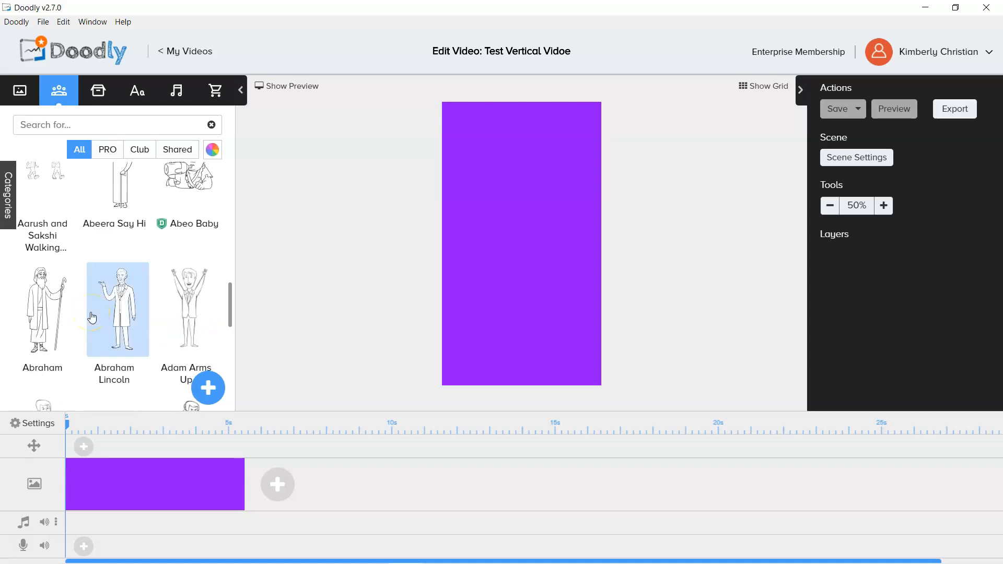
scroll(92, 317, down, 6)
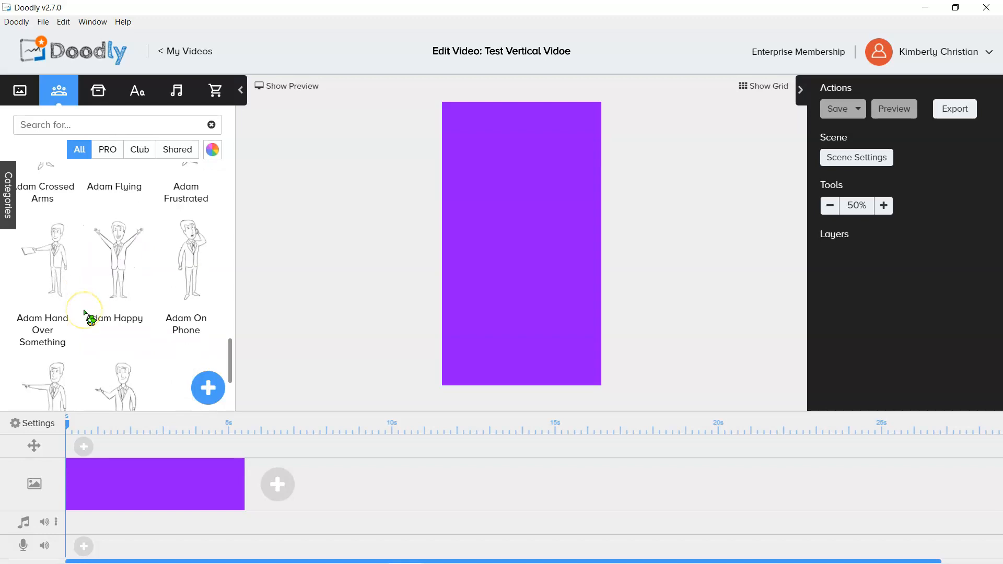
scroll(85, 314, down, 8)
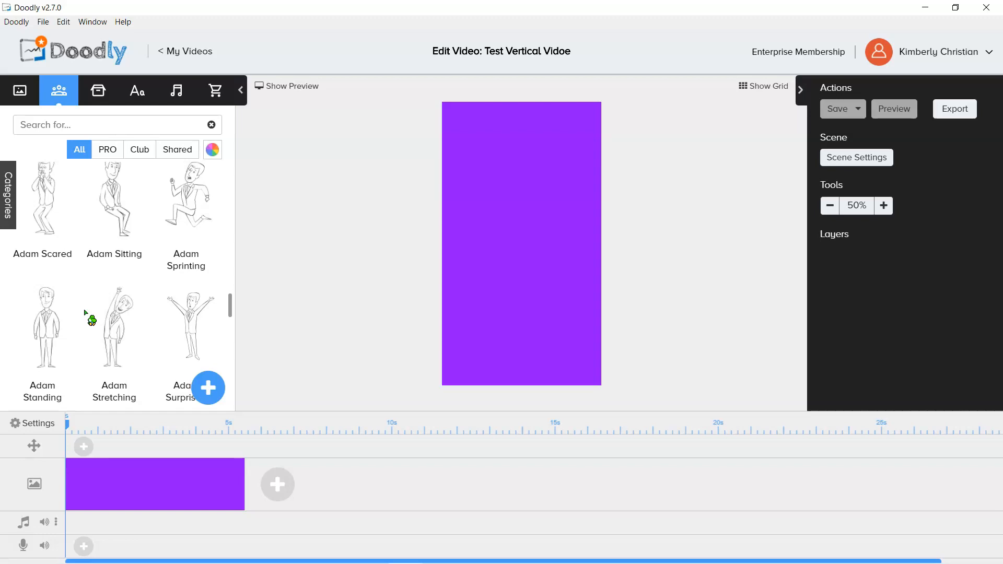
scroll(86, 315, down, 14)
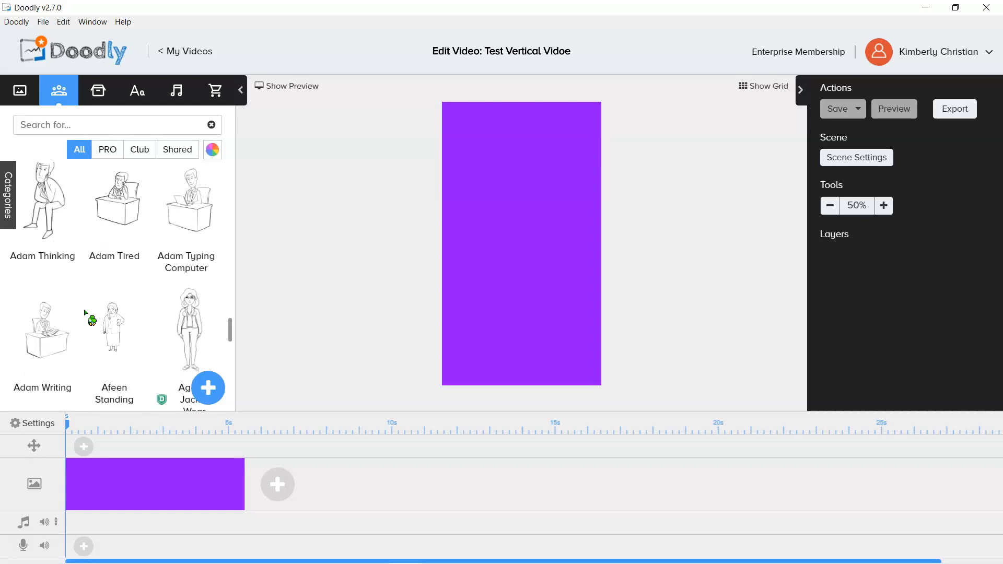
scroll(86, 315, down, 5)
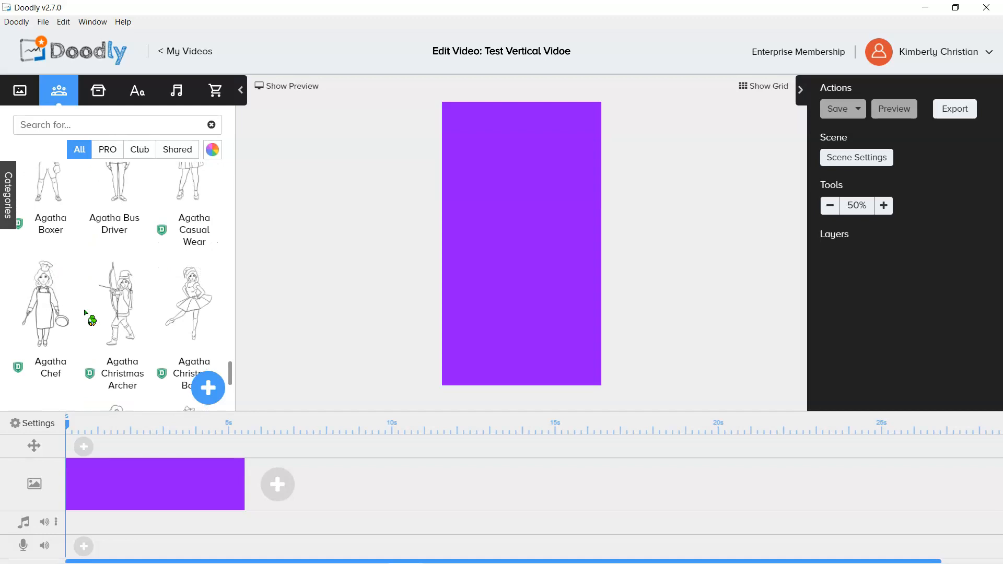
scroll(86, 315, up, 4)
scroll(84, 313, down, 14)
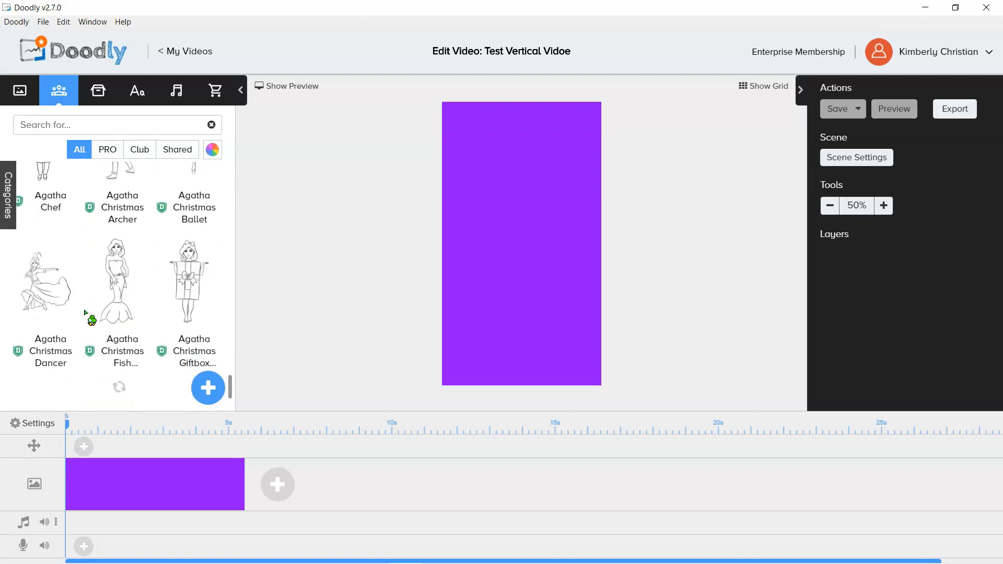
scroll(85, 313, down, 20)
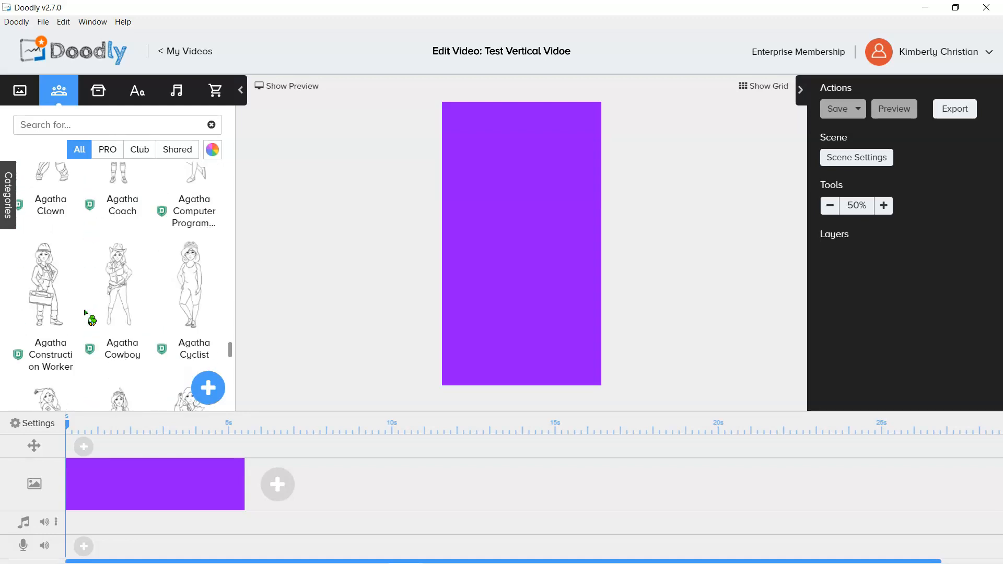
scroll(85, 313, down, 20)
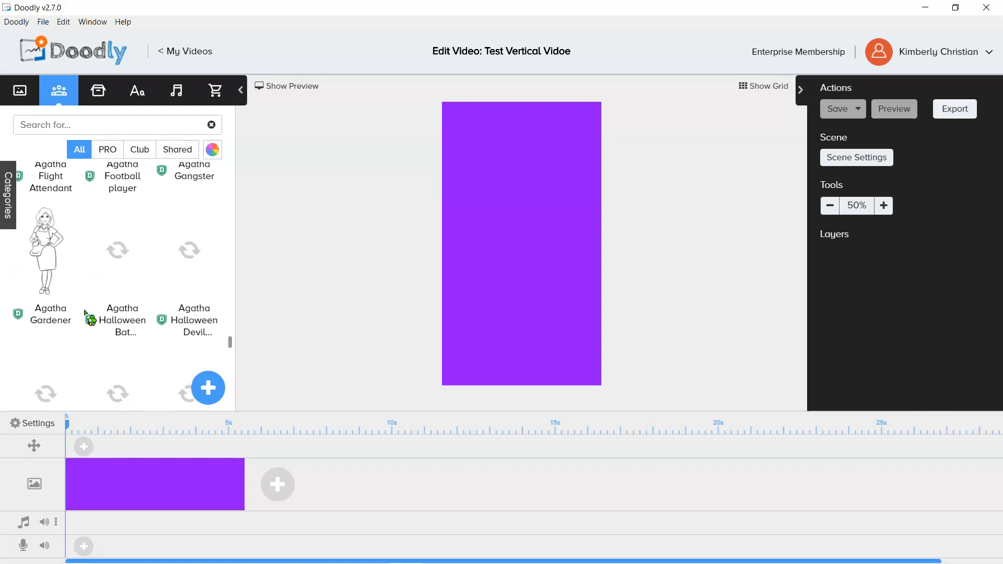
scroll(85, 312, down, 5)
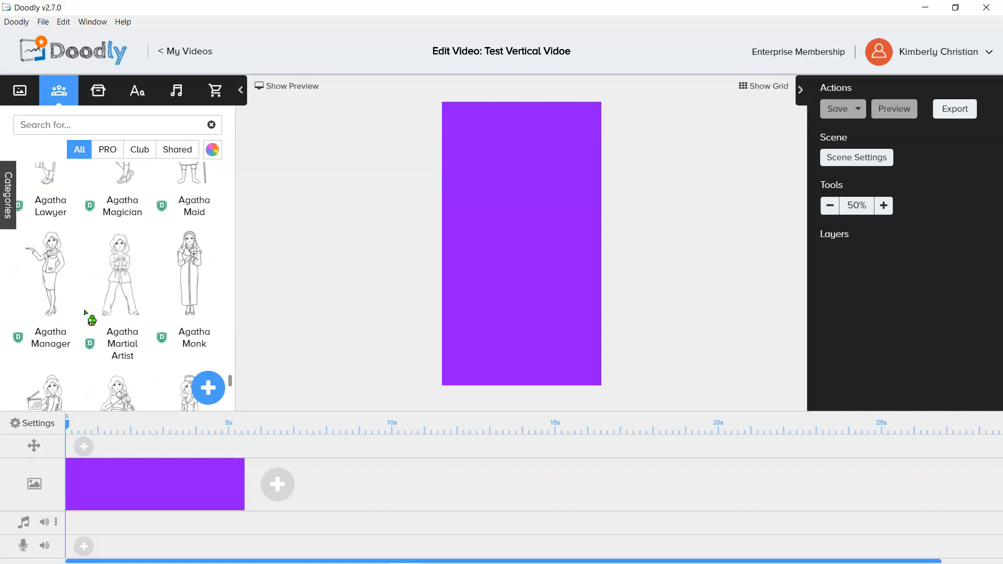
scroll(84, 313, down, 10)
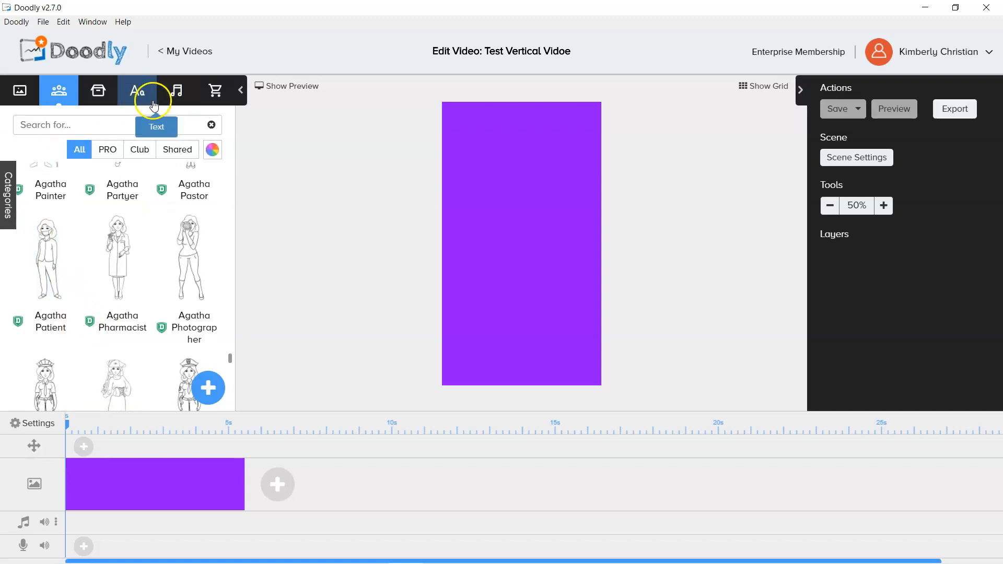
- Browse the props library, examining the imported social media icons and images and the built-in drawn objects
click(99, 90)
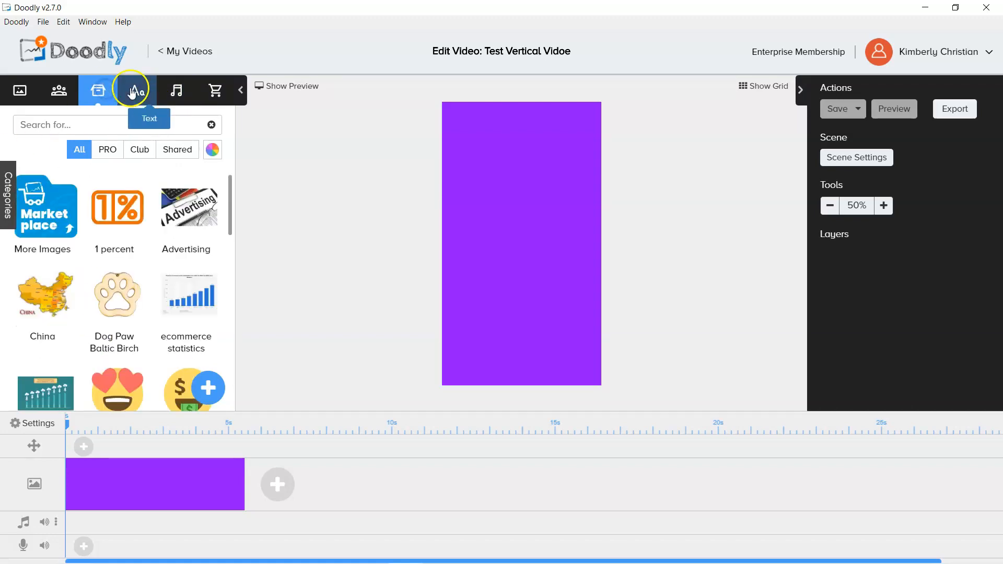
scroll(141, 262, down, 15)
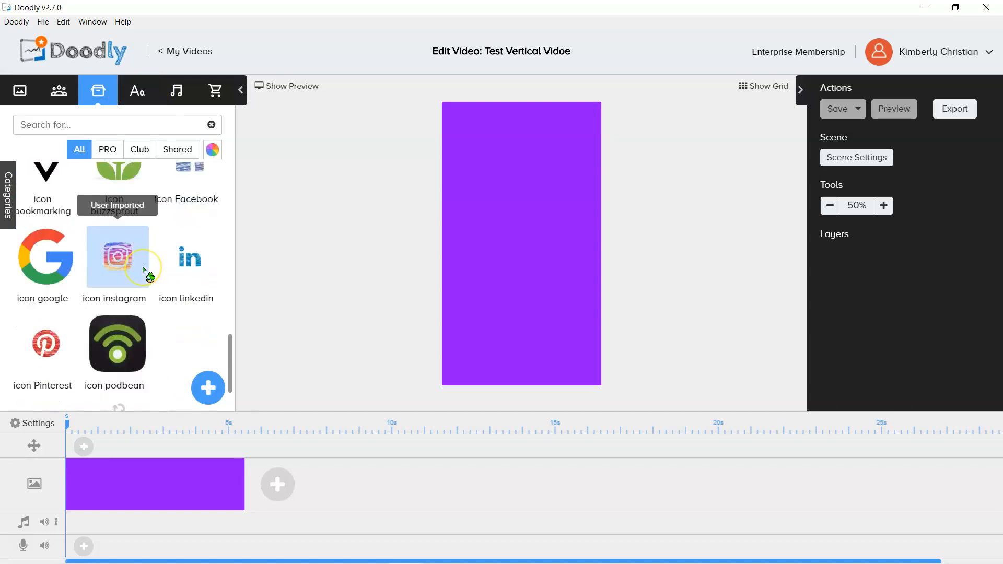
scroll(151, 253, up, 1)
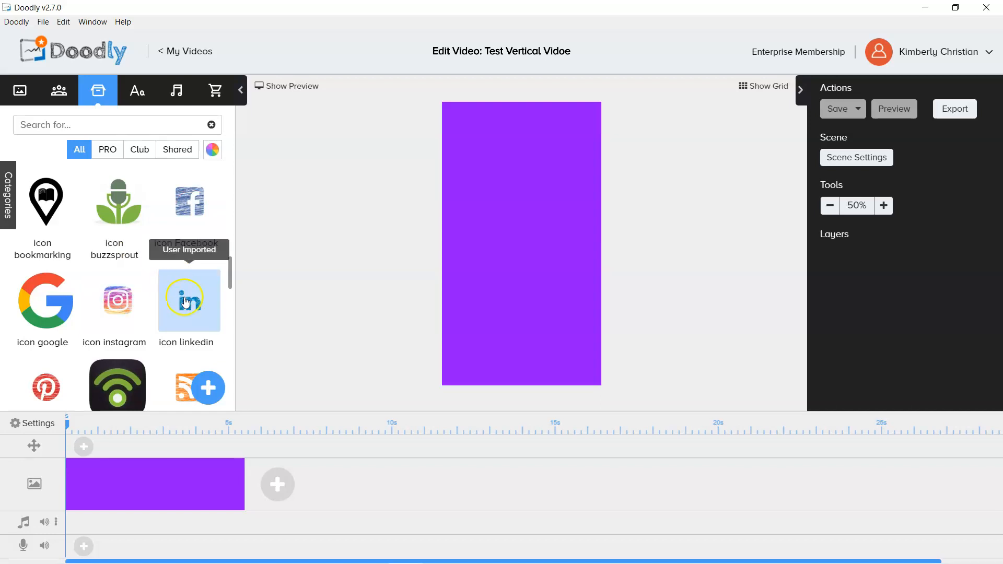
scroll(186, 306, down, 6)
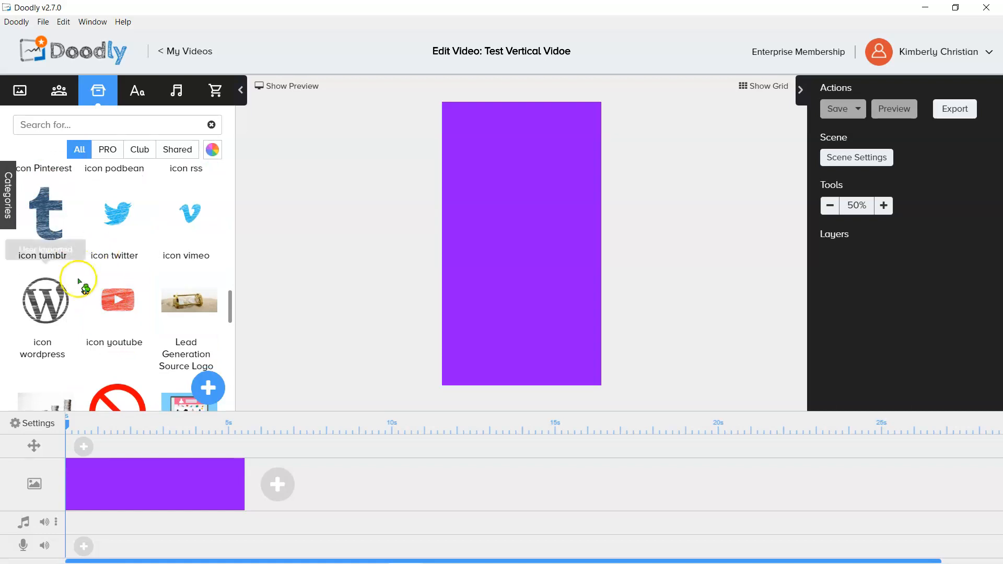
scroll(86, 266, down, 3)
scroll(181, 305, down, 10)
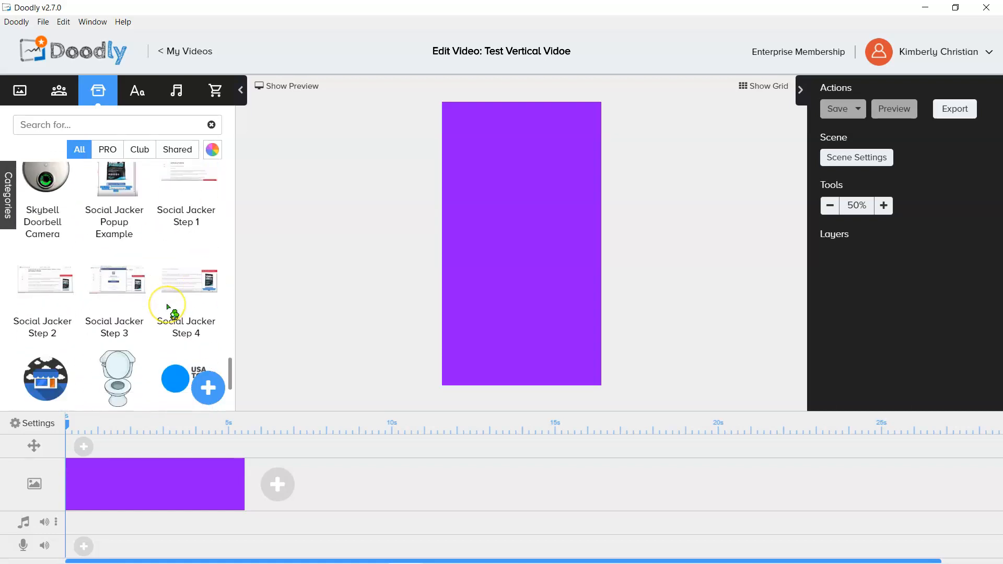
scroll(87, 298, down, 3)
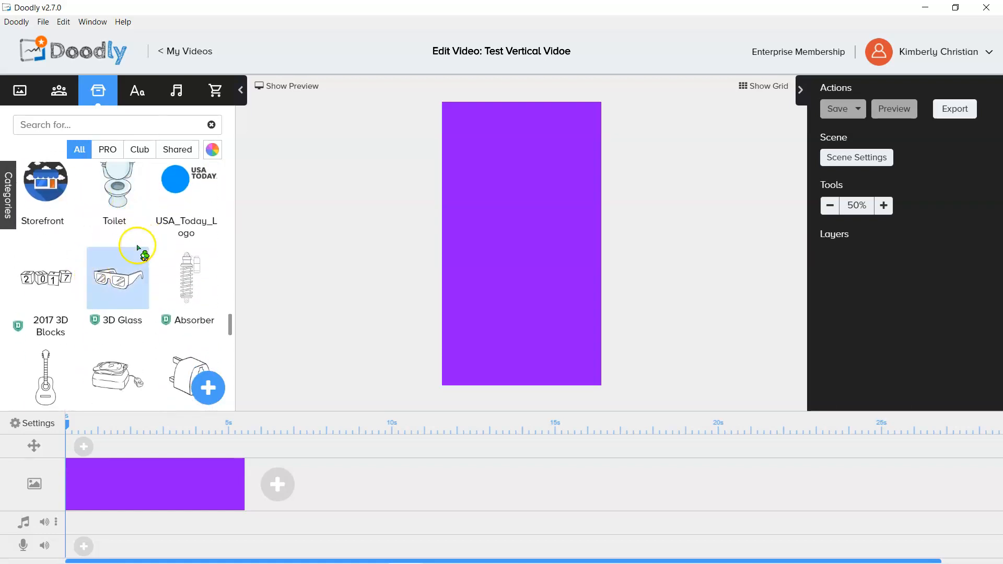
scroll(131, 258, up, 2)
scroll(127, 268, down, 8)
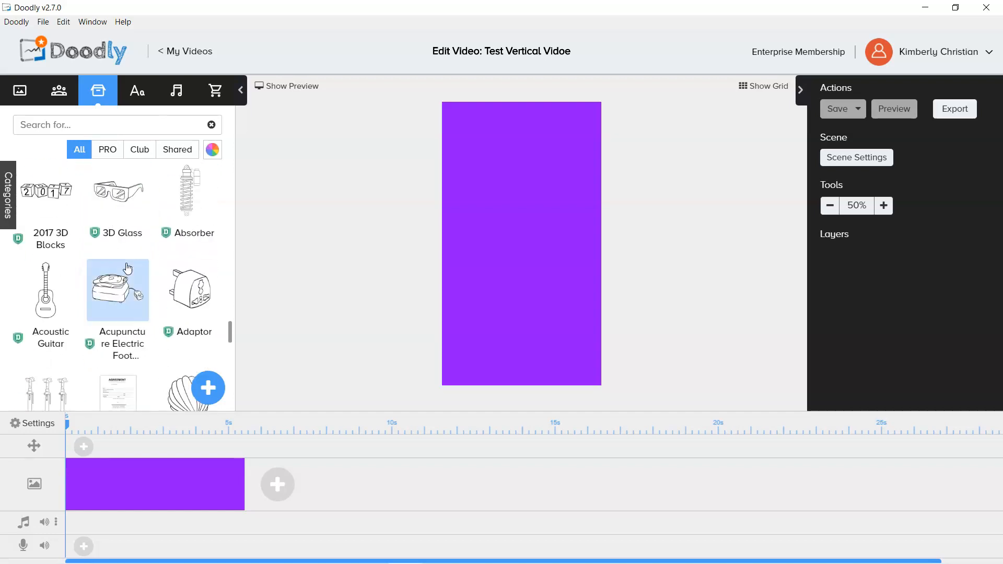
scroll(126, 266, down, 10)
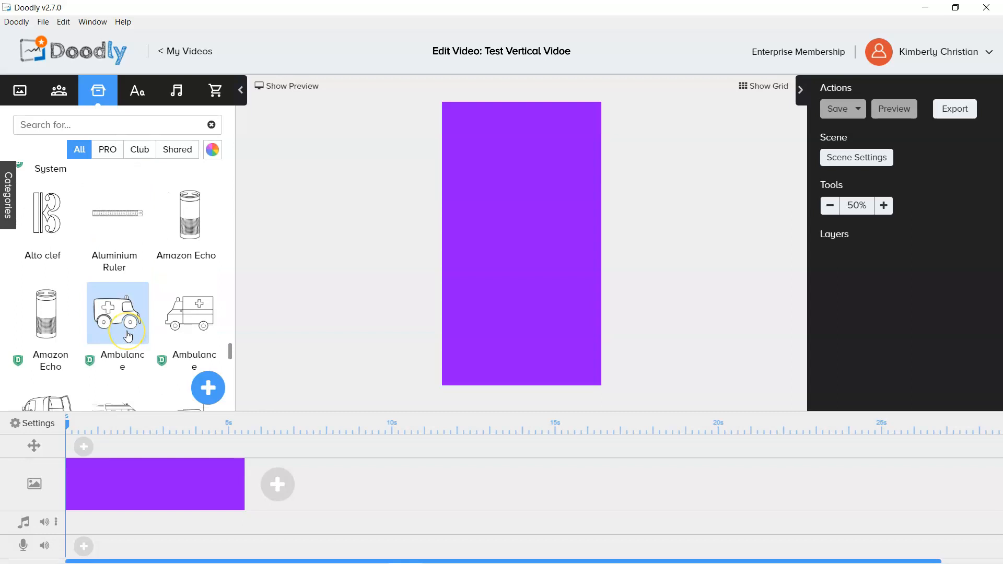
- Add the Alarm Clock prop to the scene and enlarge it to the full canvas width, about 1073 by 1235, below the upper area
scroll(128, 336, up, 3)
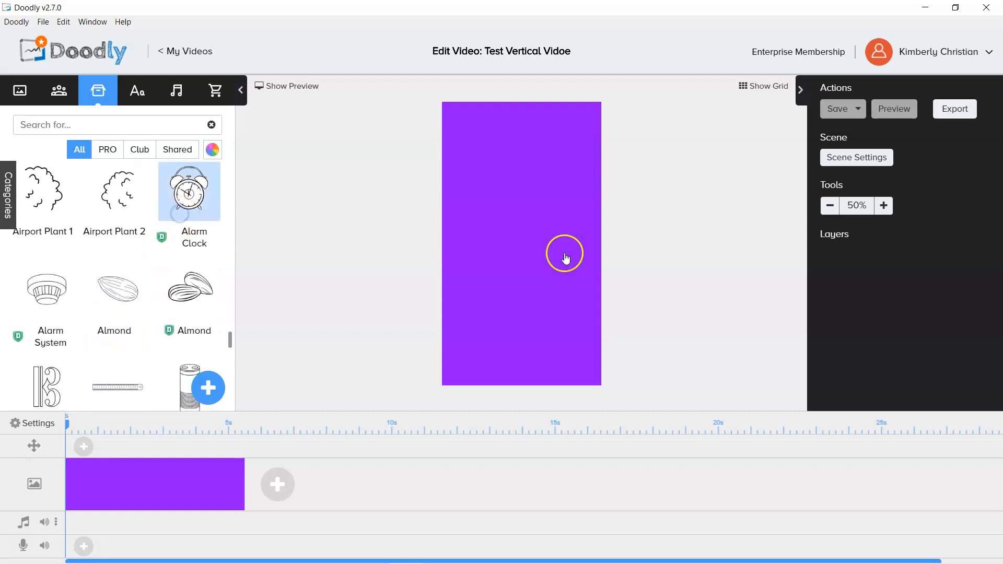
drag(198, 200, 432, 224)
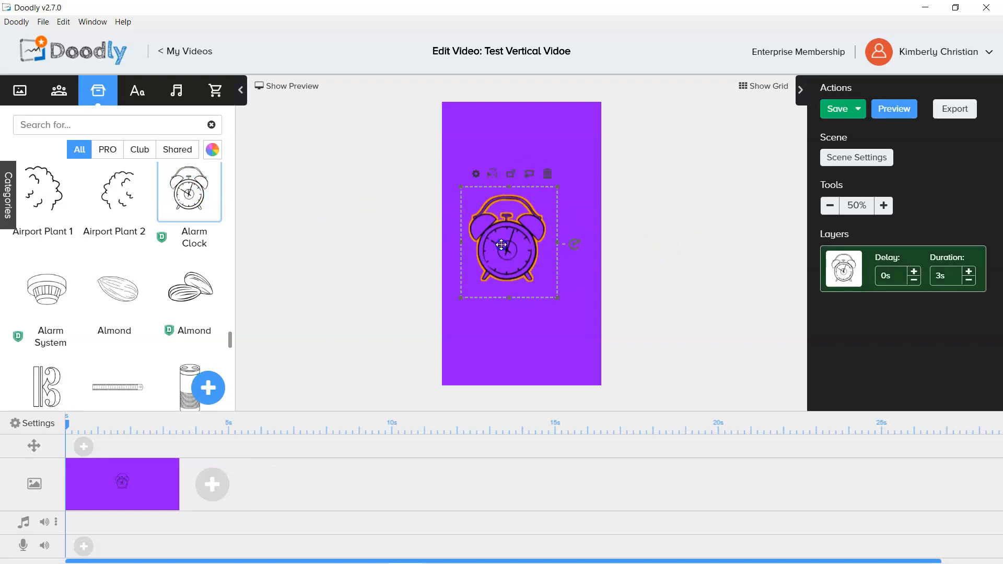
drag(556, 298, 592, 337)
drag(511, 291, 492, 298)
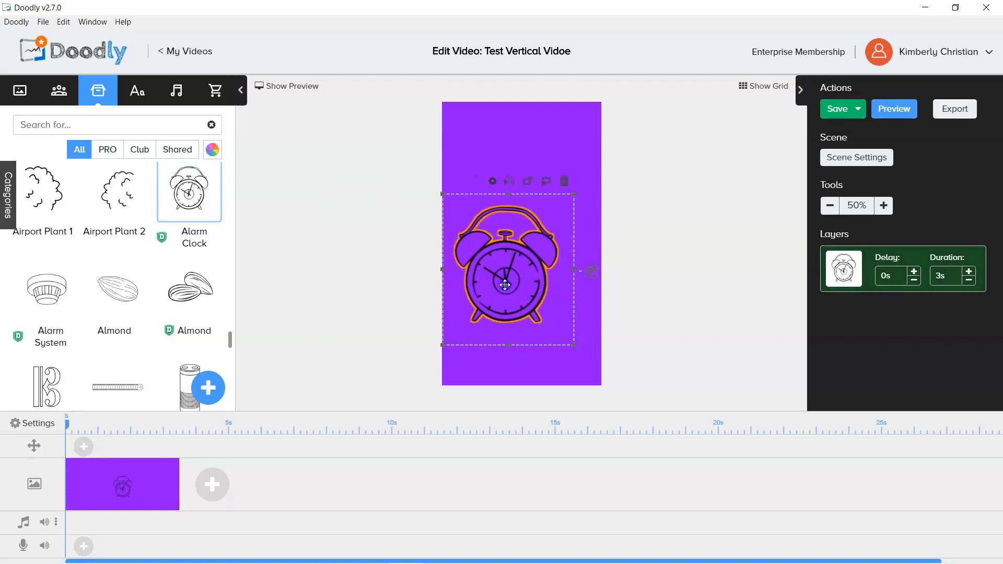
drag(575, 344, 601, 376)
drag(544, 332, 542, 320)
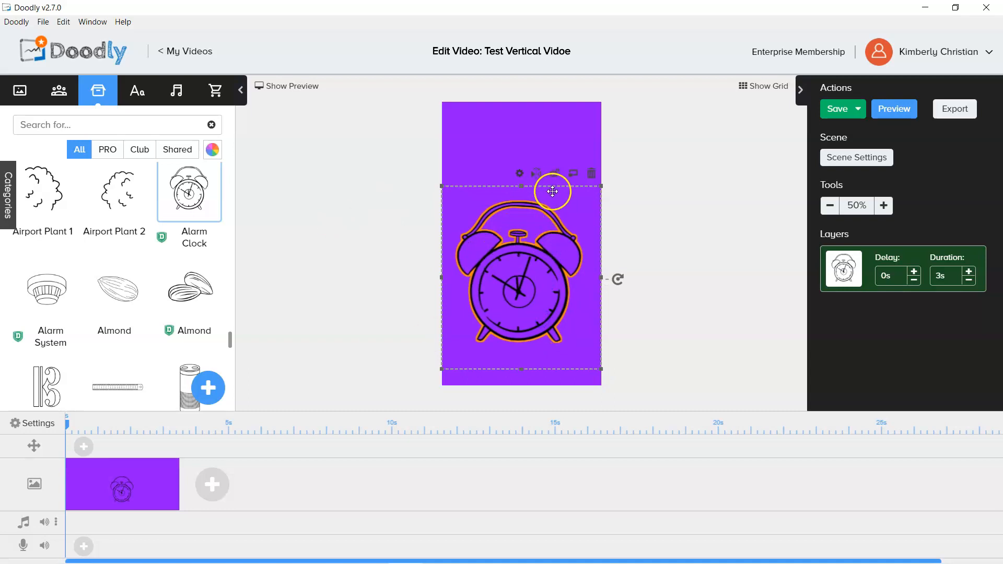
- Recolour the Alarm Clock prop to #50E3C2 and move it slightly lower on the canvas
click(521, 171)
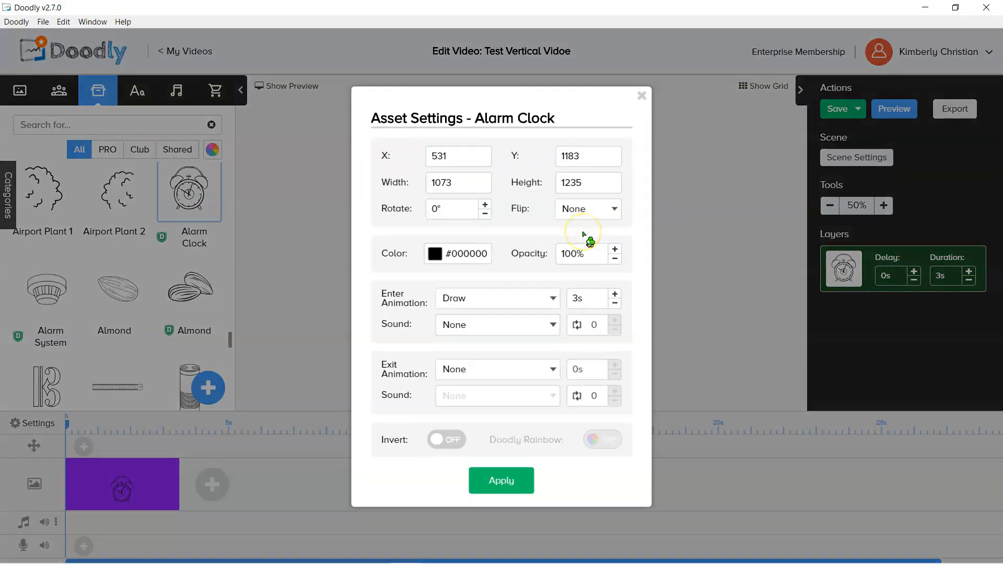
click(437, 258)
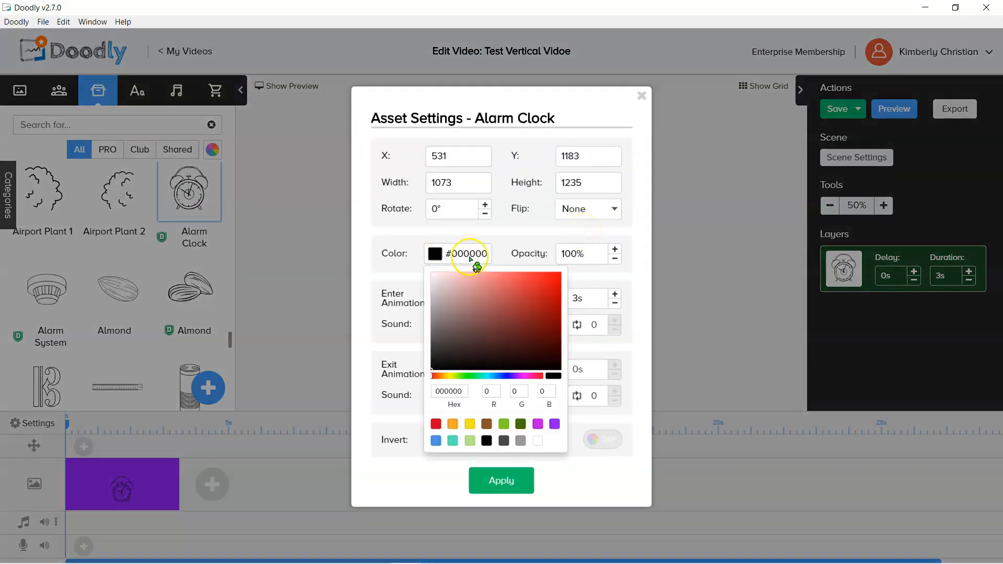
click(453, 441)
click(500, 483)
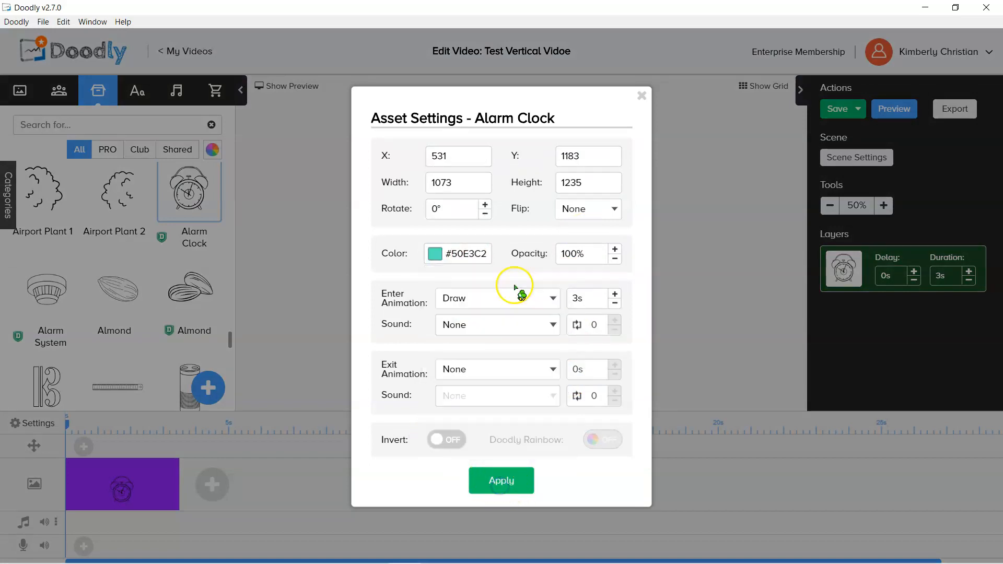
click(502, 476)
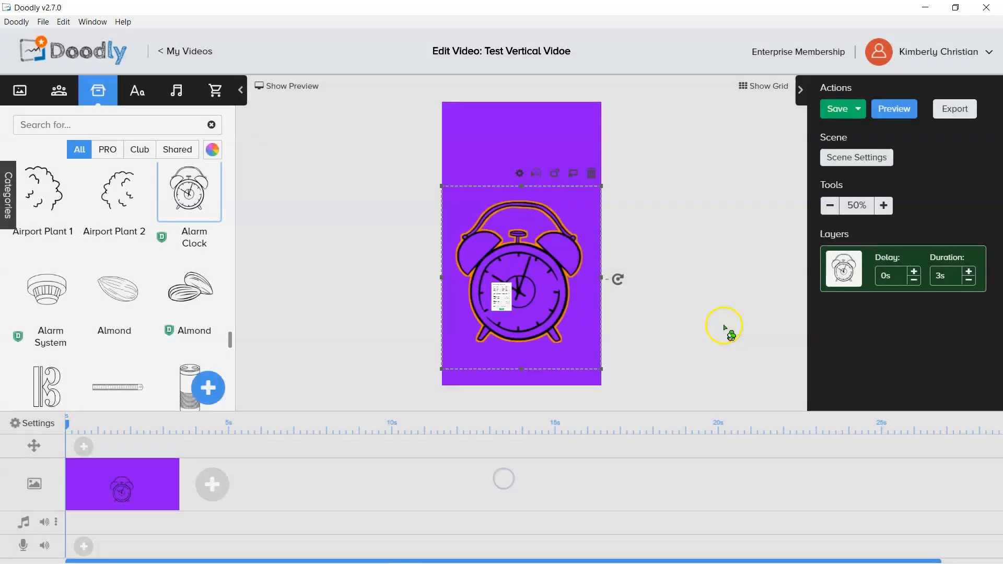
drag(525, 293, 525, 302)
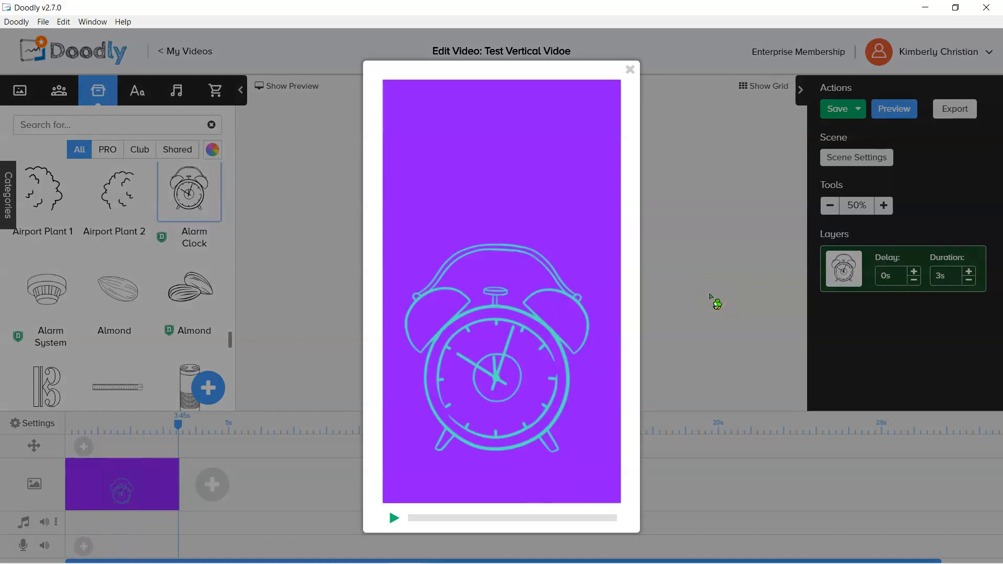
- Close the preview and set the alarm clock's duration to 5 seconds
click(629, 73)
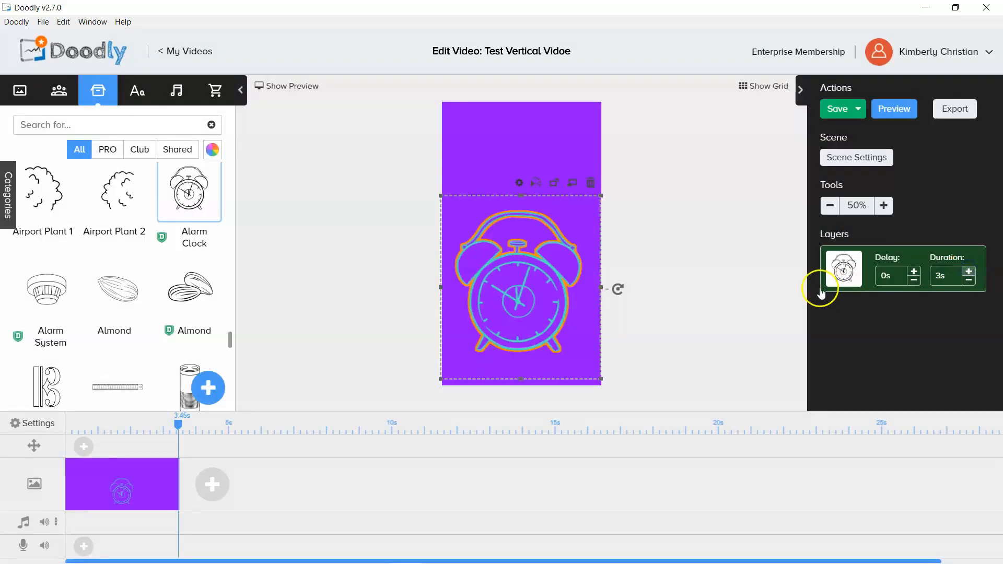
click(969, 272)
click(969, 272)
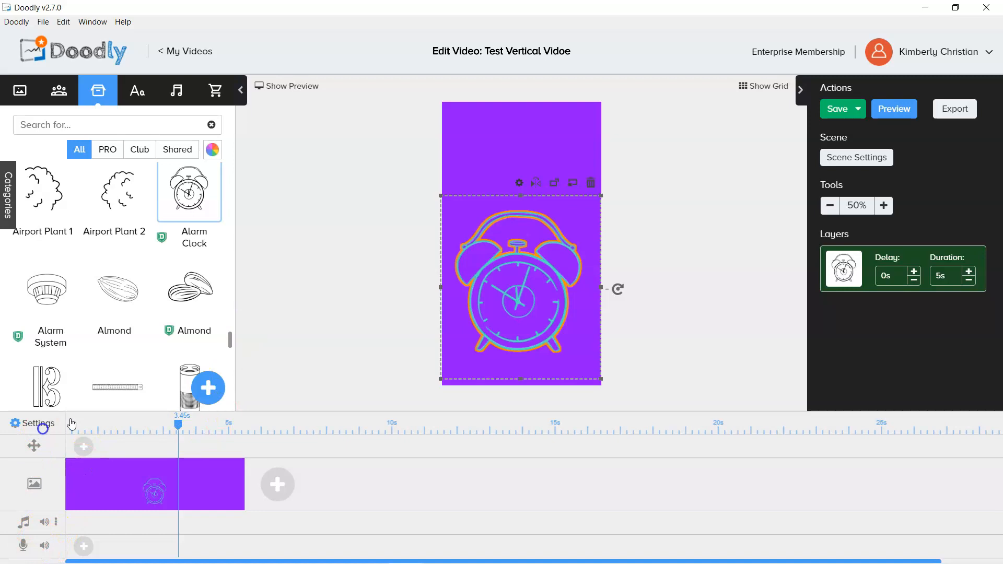
- Change the video's hand style to the 3D cartoon marker hand with the dark green sleeve, and preview the video
click(32, 423)
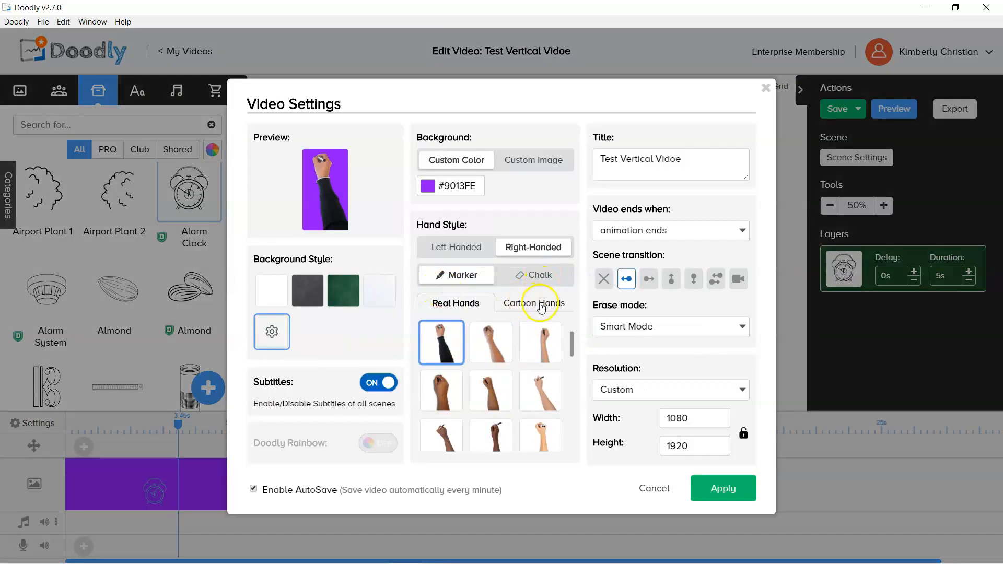
click(541, 308)
scroll(515, 376, down, 5)
scroll(518, 380, up, 5)
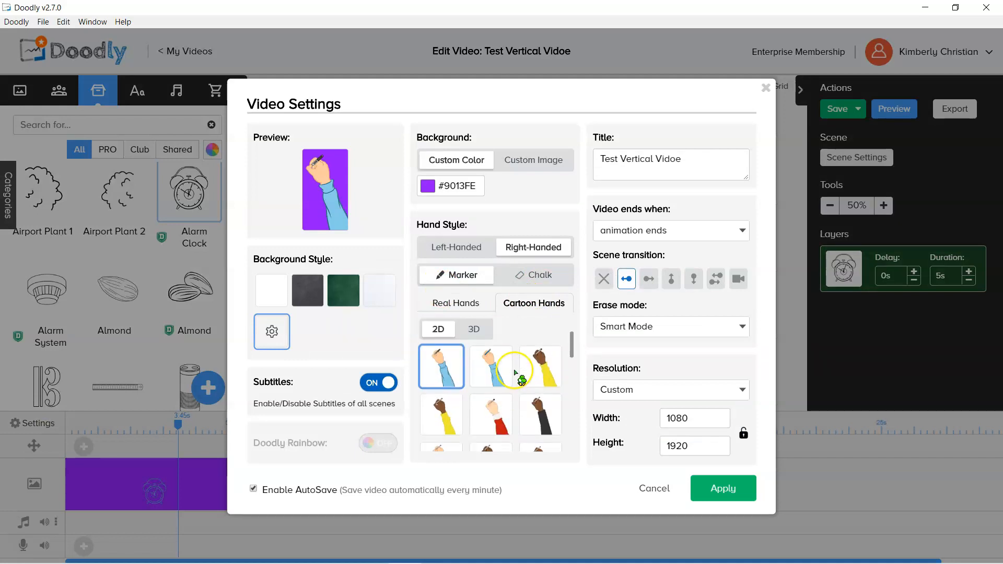
click(474, 329)
scroll(538, 387, down, 3)
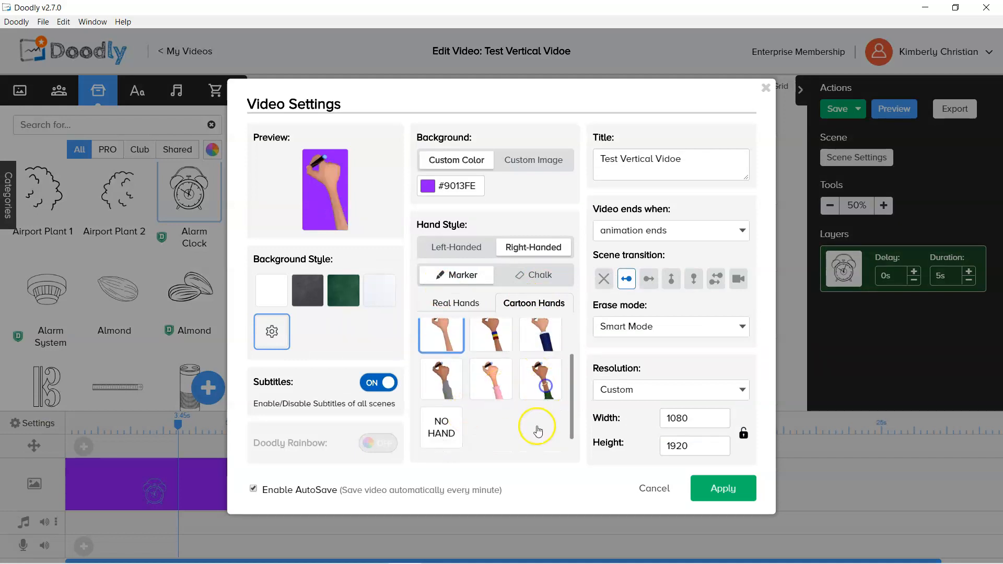
click(541, 384)
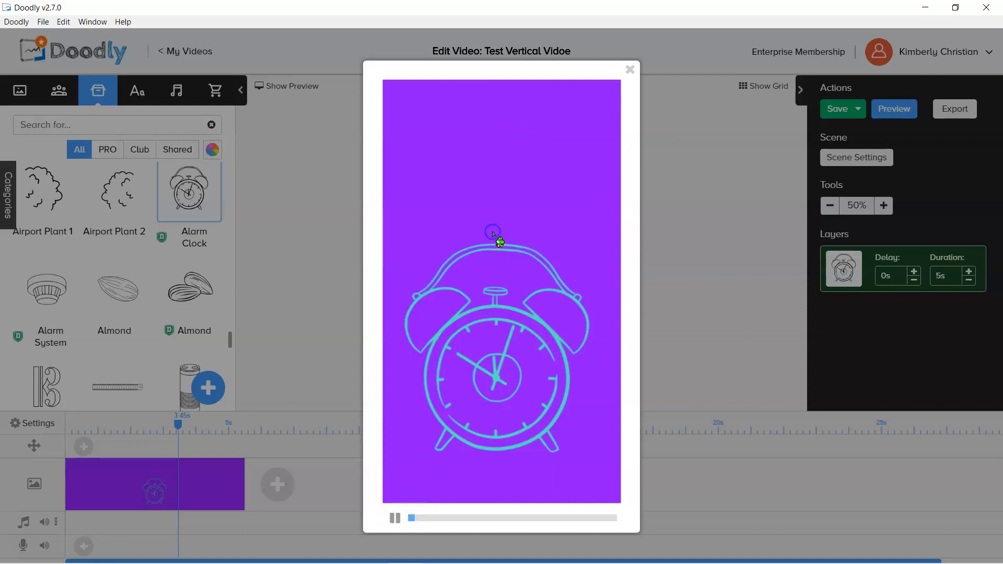
click(631, 68)
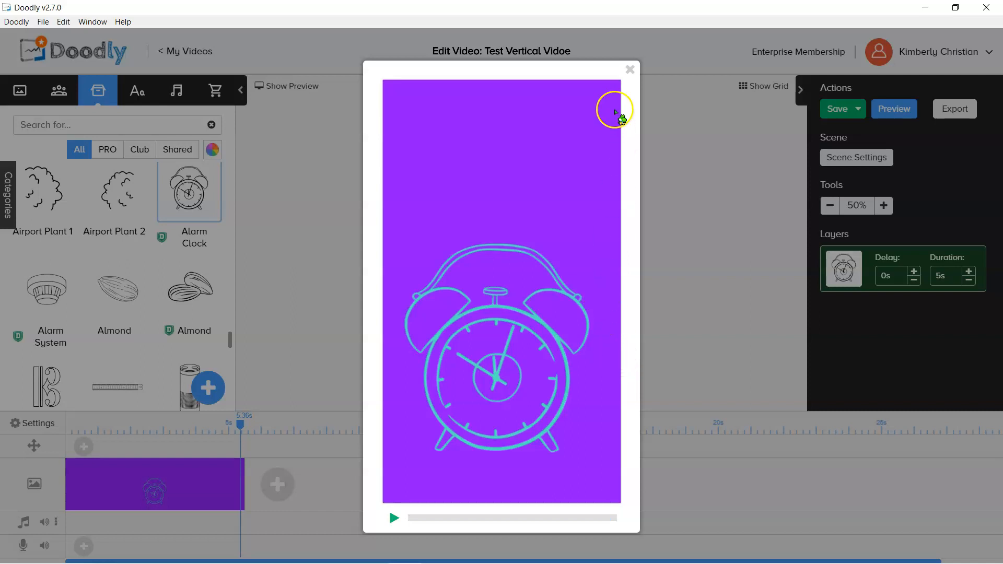
- Shrink the alarm clock to about half its size and centre it near the canvas's lower edge
click(693, 204)
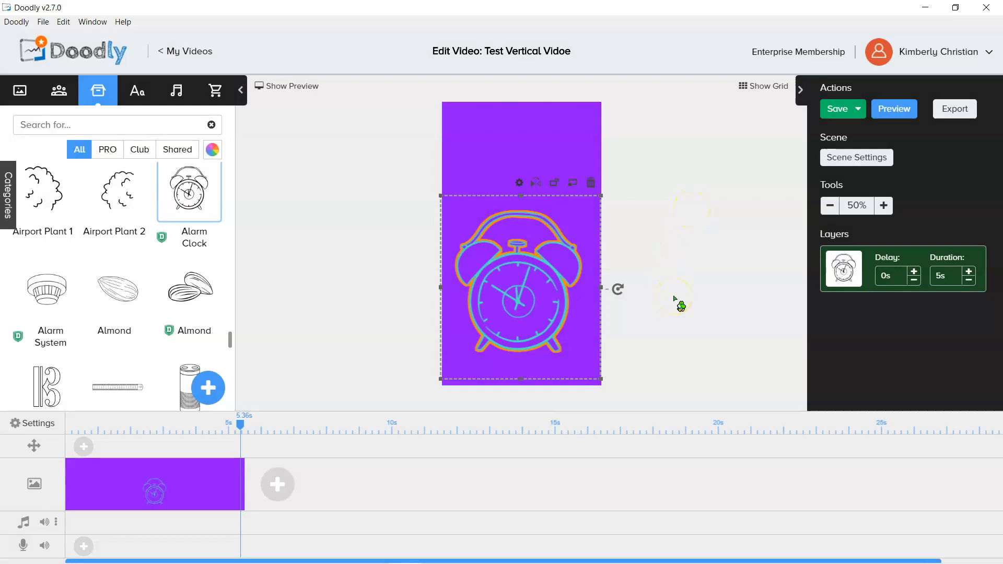
drag(601, 197, 519, 288)
drag(472, 339, 509, 339)
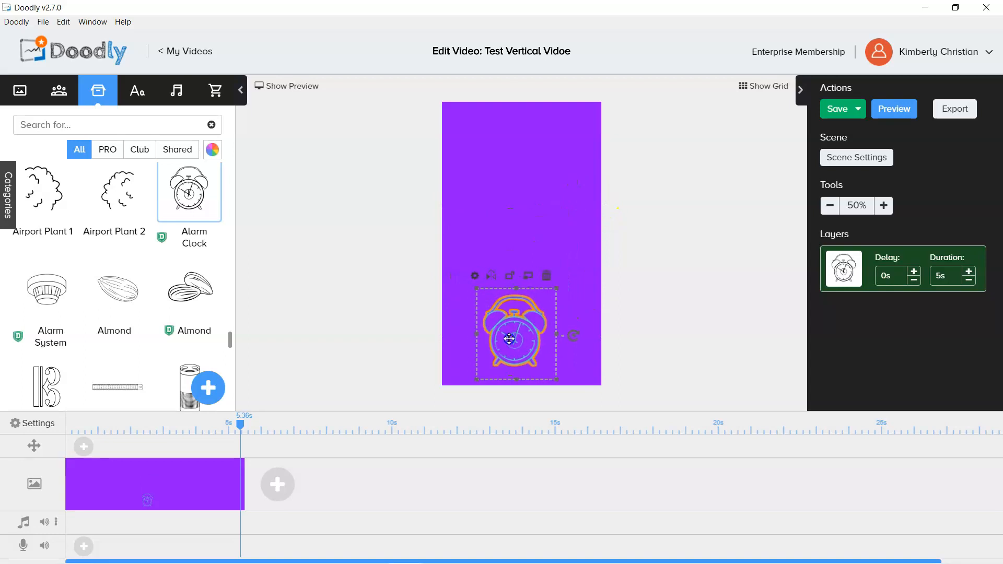
- Add a text in the Bangers Regular font to the scene, above the alarm clock
click(138, 91)
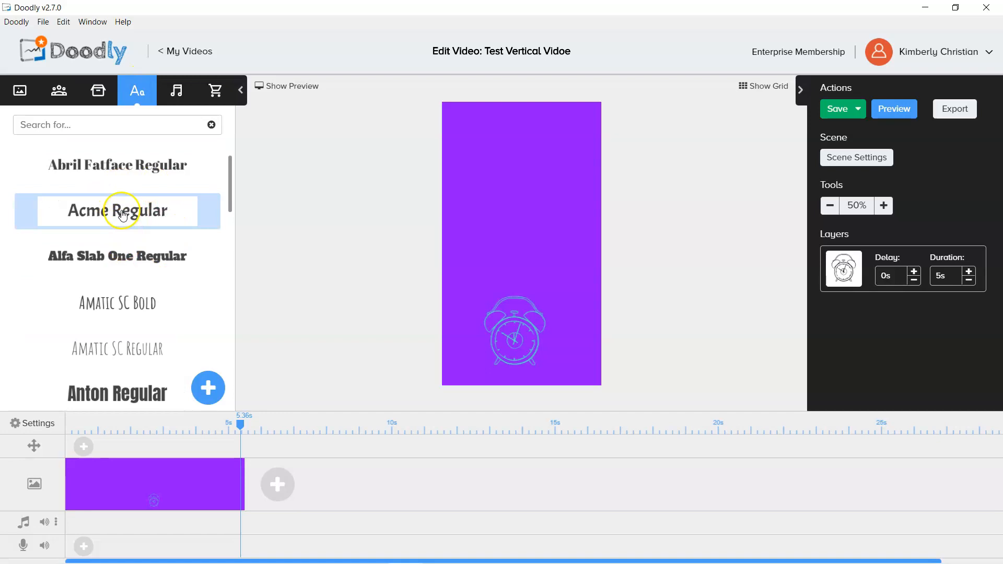
scroll(123, 264, down, 7)
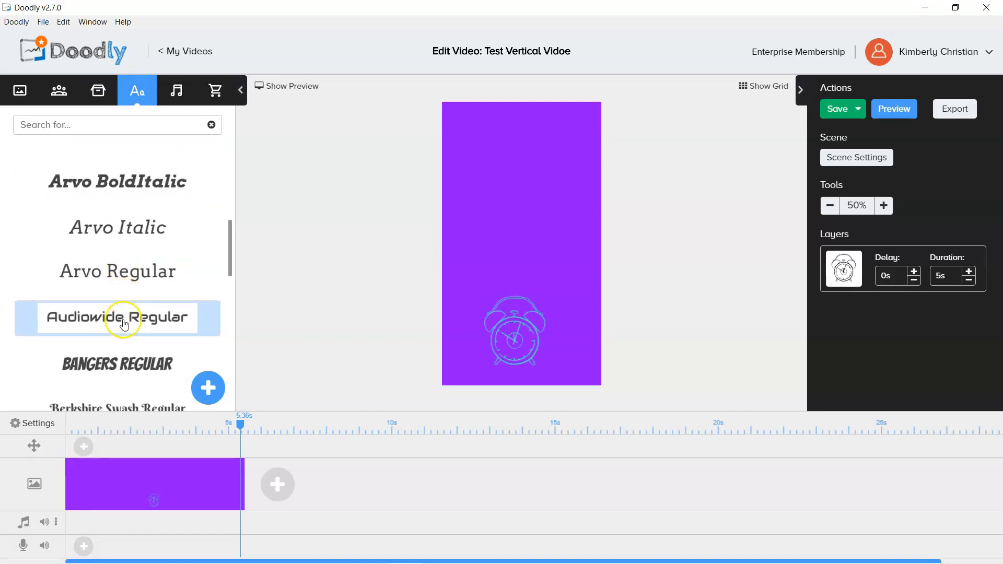
scroll(124, 324, down, 2)
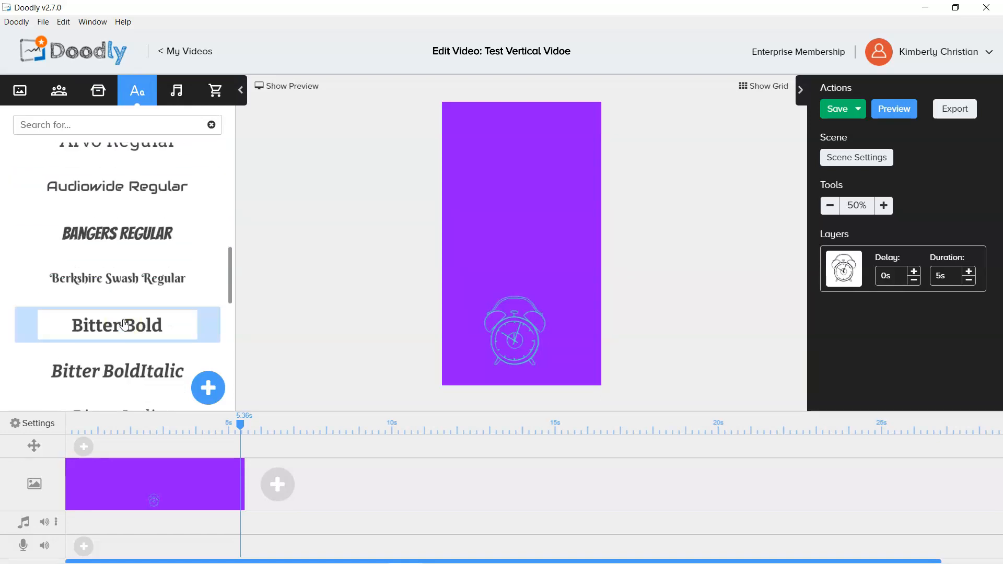
click(131, 235)
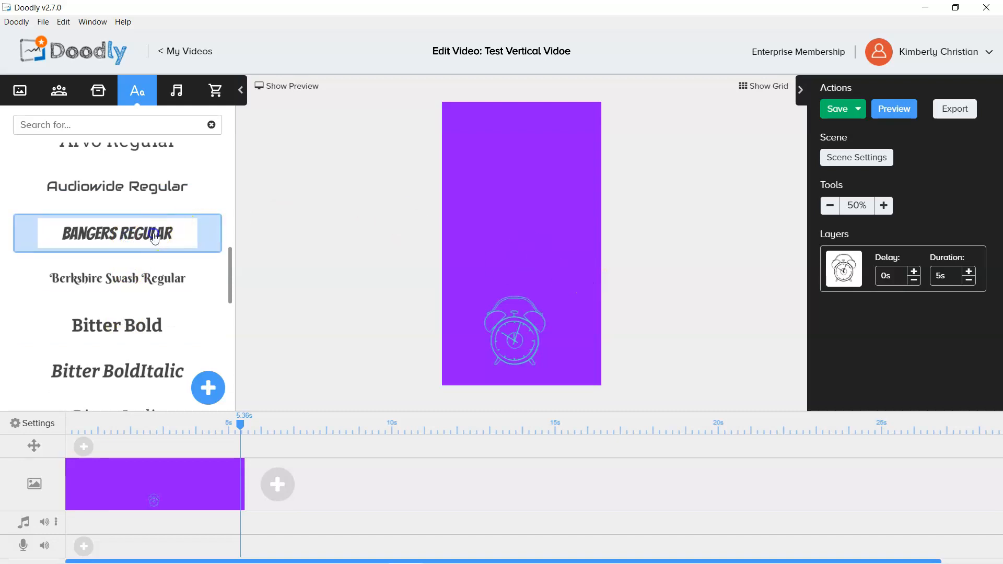
drag(485, 256, 498, 235)
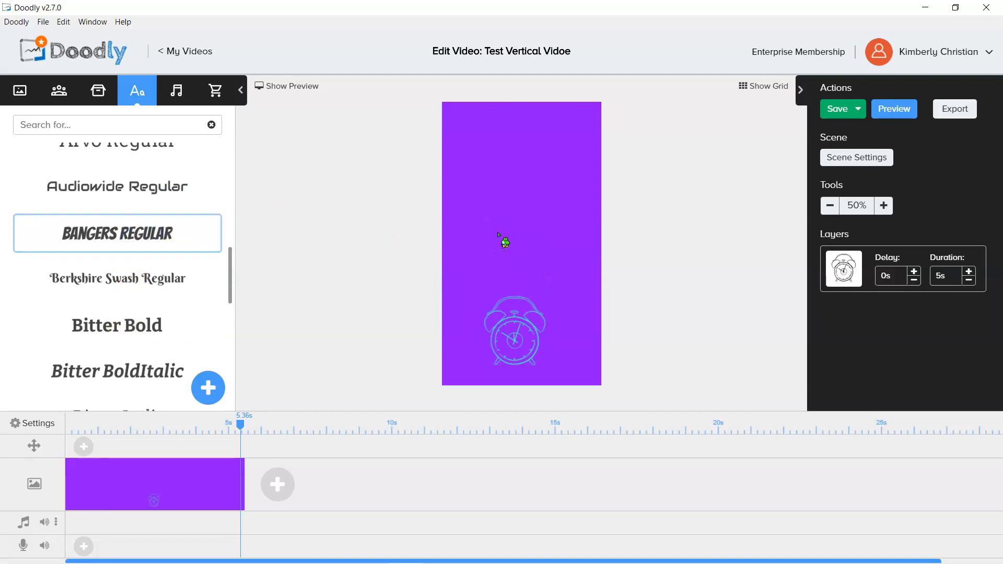
drag(293, 297, 519, 198)
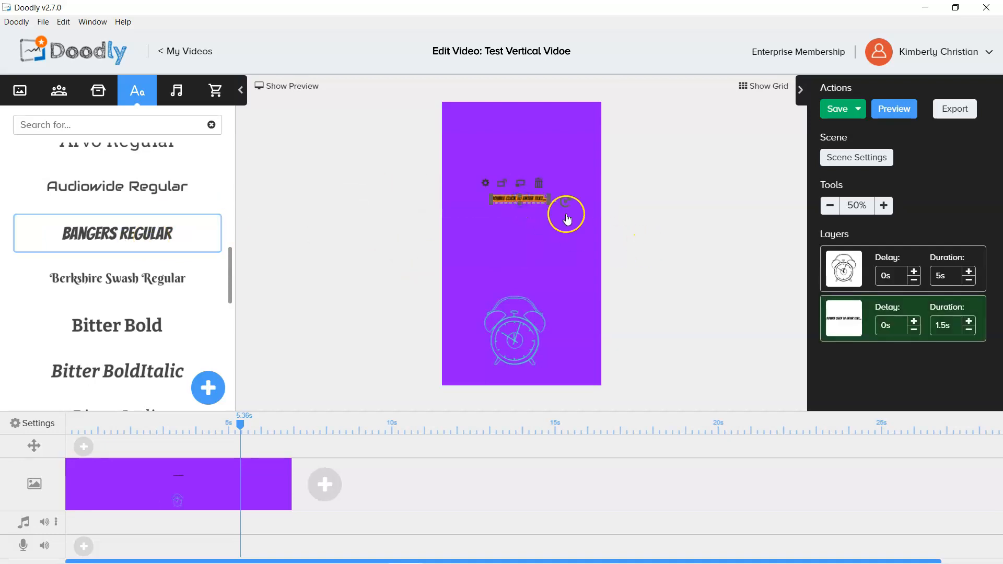
- Replace the placeholder text with "See How To Make / Vertical Vidoes / In 5 Min Or Less" on three lines
double_click(535, 199)
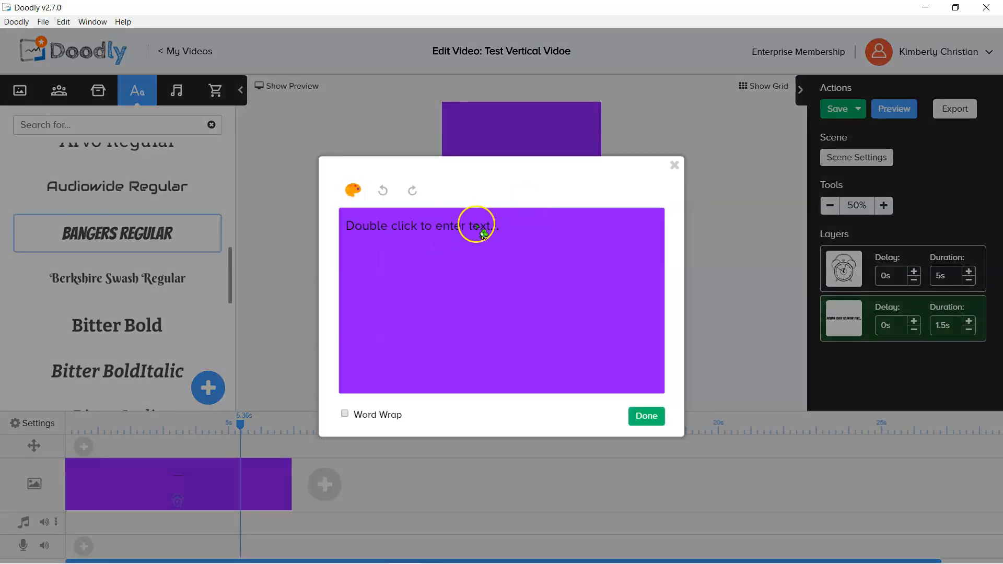
drag(519, 228, 347, 234)
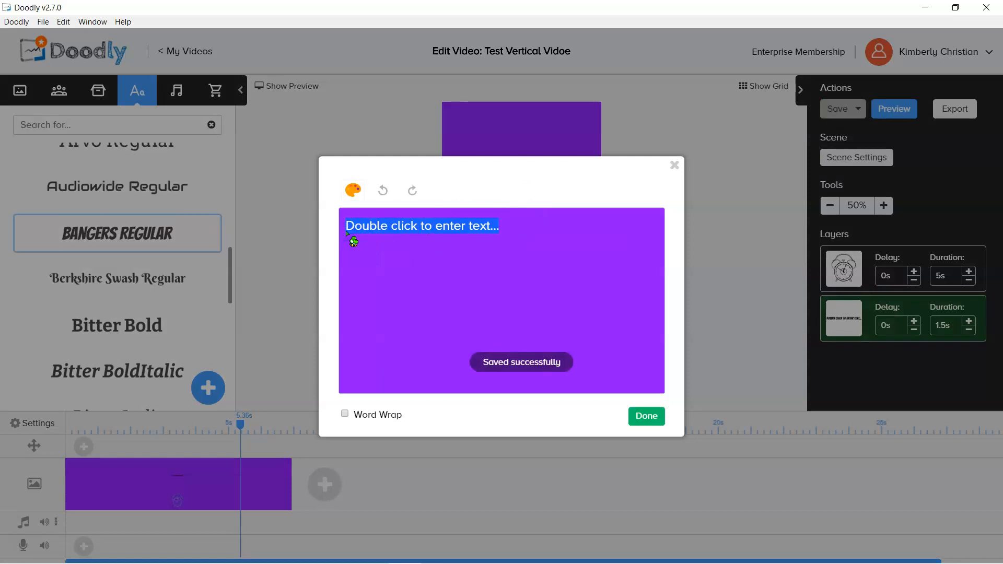
text(Here)
key(BackSpace)
key(BackSpace)
key(BackSpace)
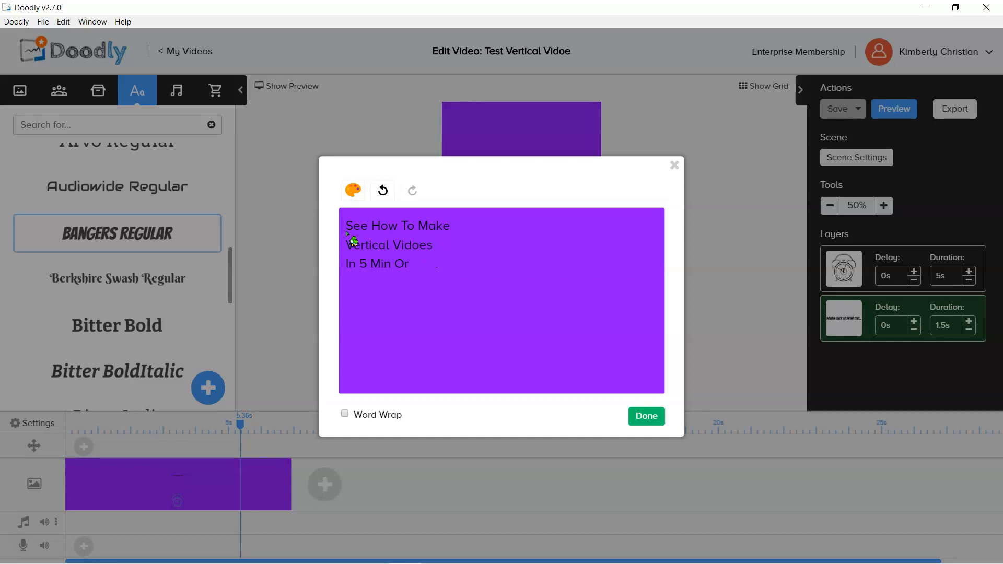
click(645, 416)
- Enlarge the headline to nearly the canvas width, about font size 168, centre-align its lines, and place it above the clock
drag(537, 209, 491, 157)
drag(549, 186, 580, 253)
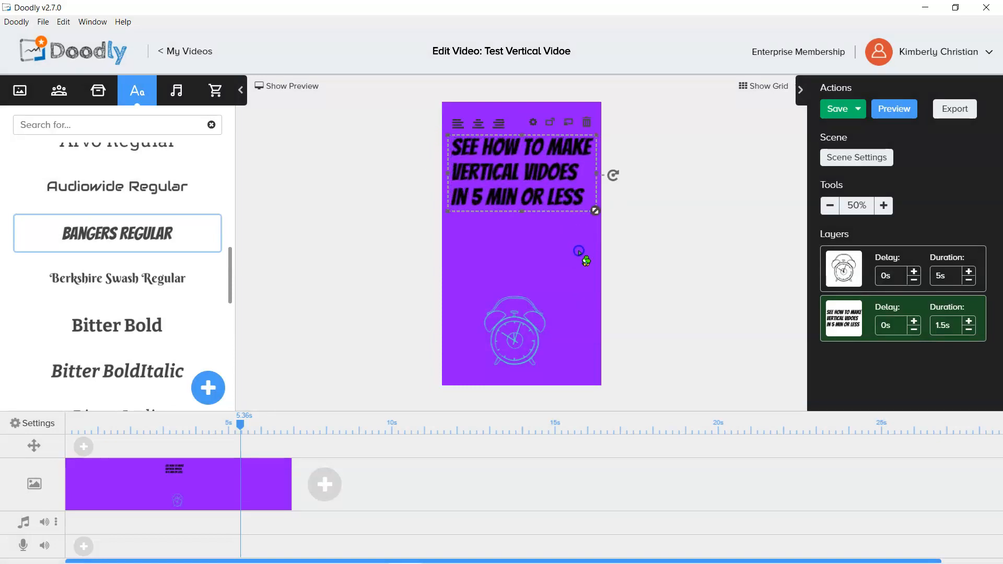
click(477, 126)
drag(535, 171, 528, 205)
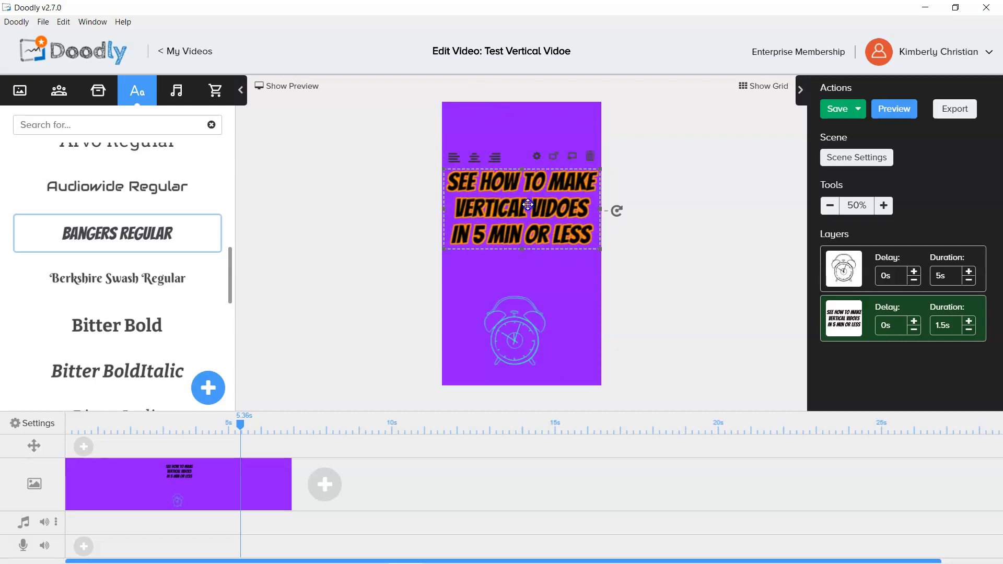
- Recolour the headline text to #50E3C2 and move the alarm clock up to sit just beneath it
click(534, 158)
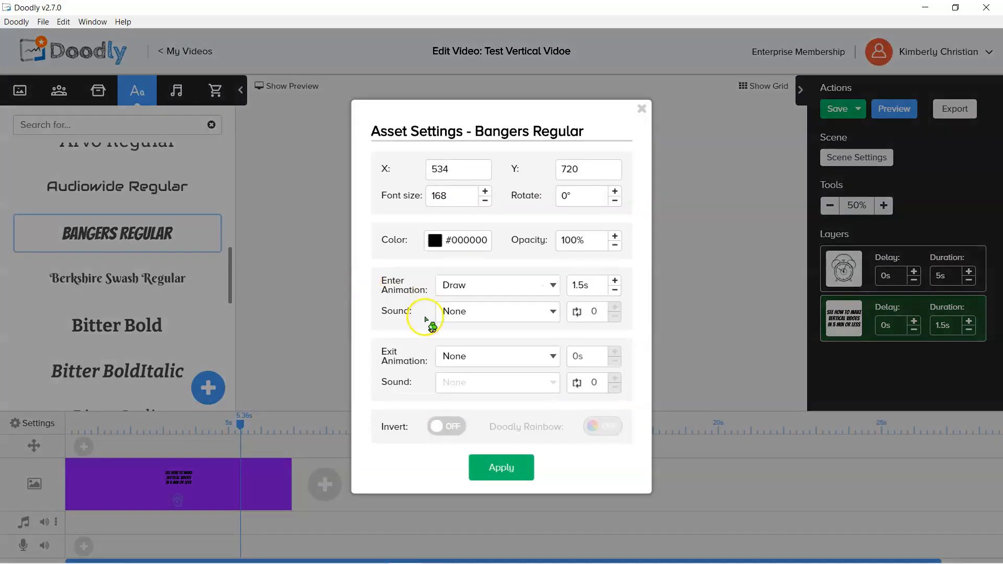
click(436, 240)
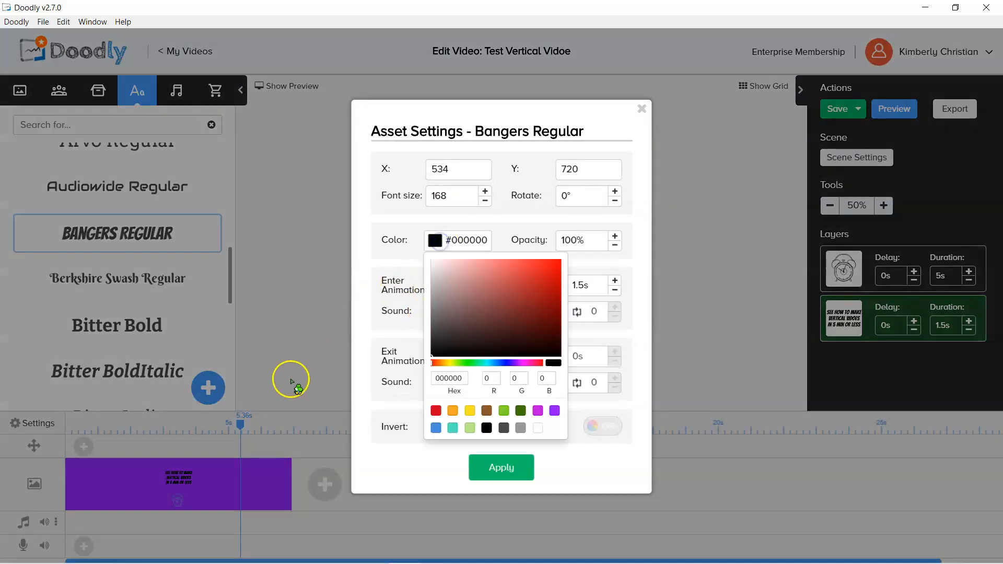
click(452, 428)
click(514, 469)
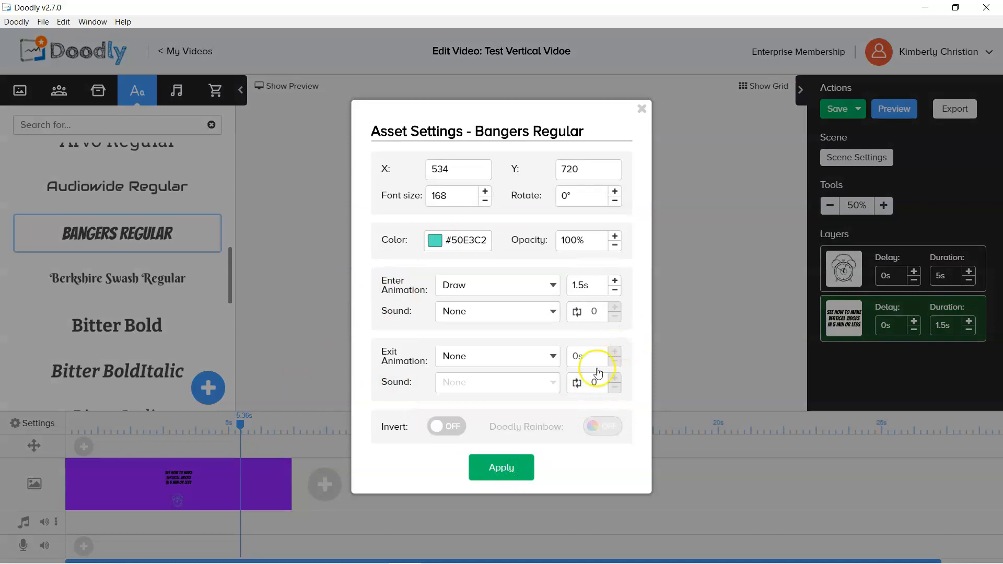
click(499, 466)
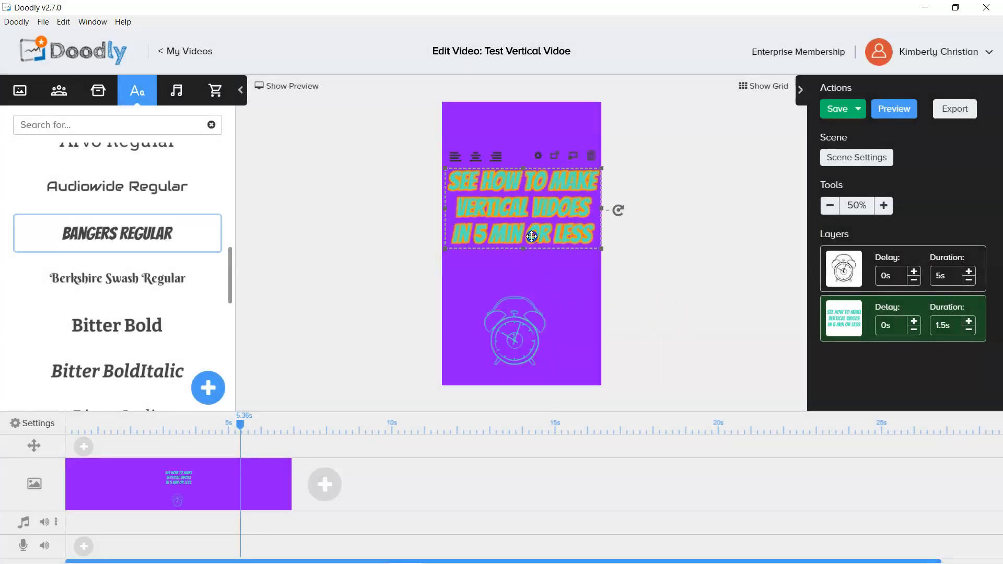
click(509, 309)
drag(509, 309, 513, 306)
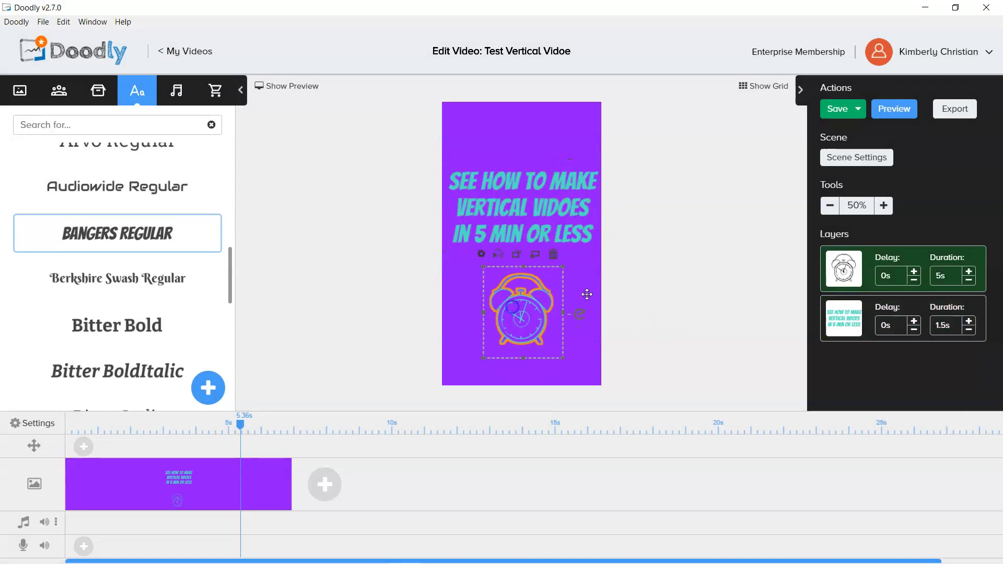
- Add a new scene and place a Bangers Regular text in the middle of its canvas
click(325, 483)
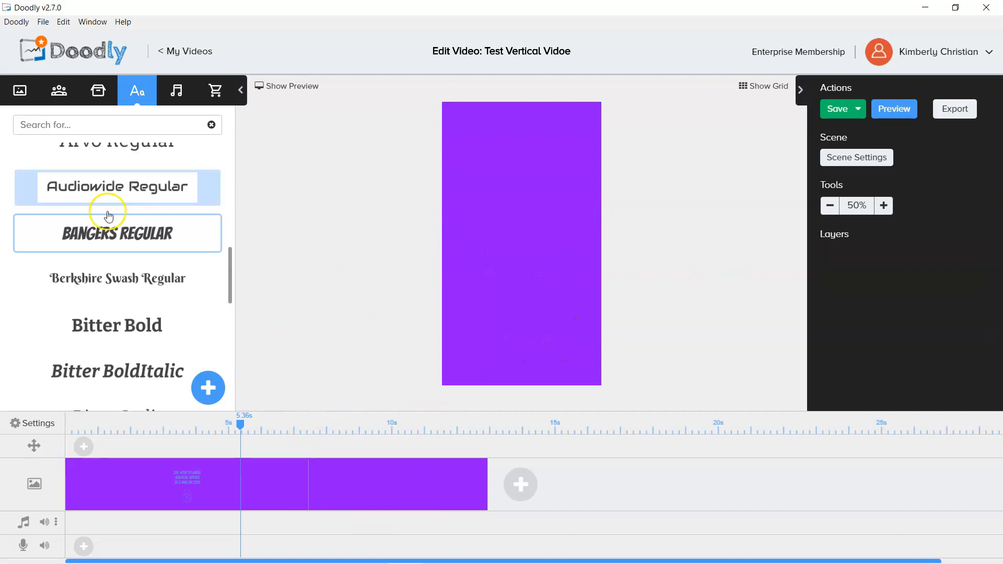
drag(99, 242, 497, 241)
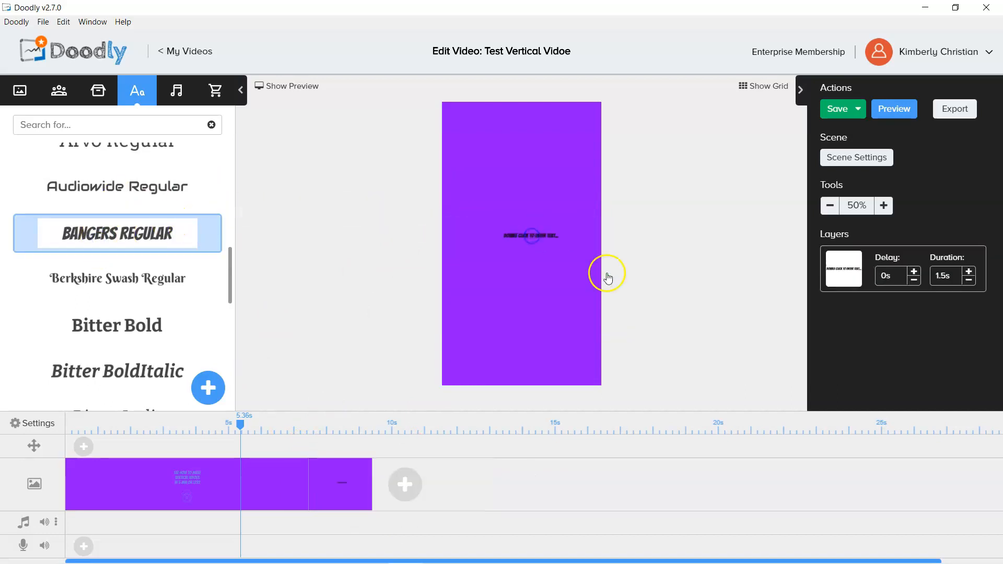
- Replace the second scene's placeholder text with "See how on / YouTube! / Click The / Link For / Details." on five lines
double_click(515, 236)
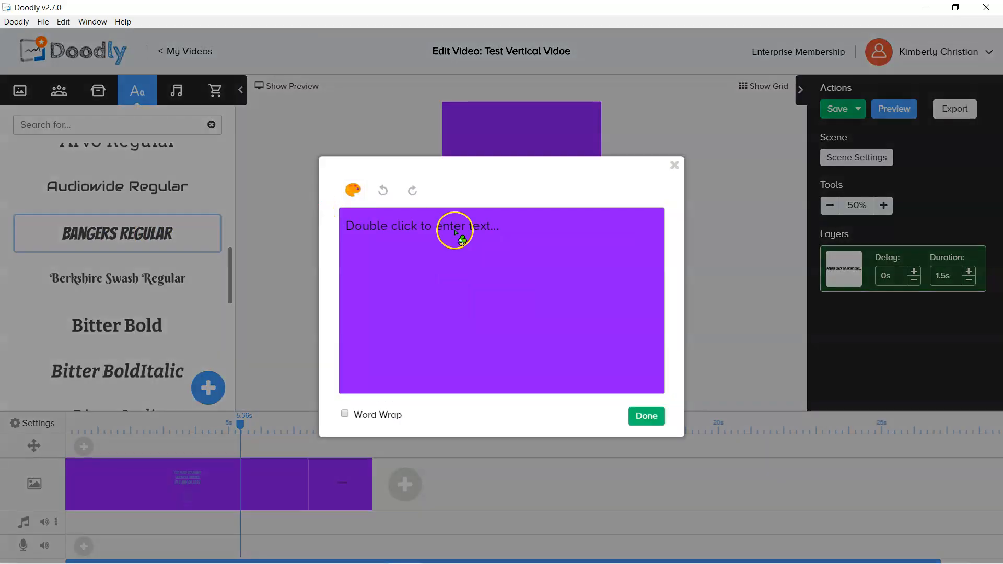
drag(500, 228, 349, 219)
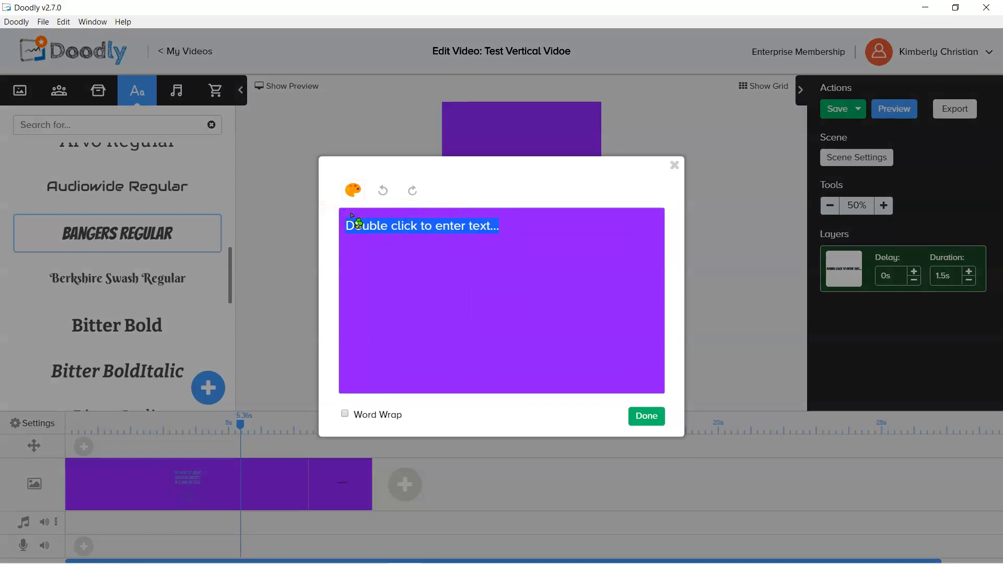
text(G)
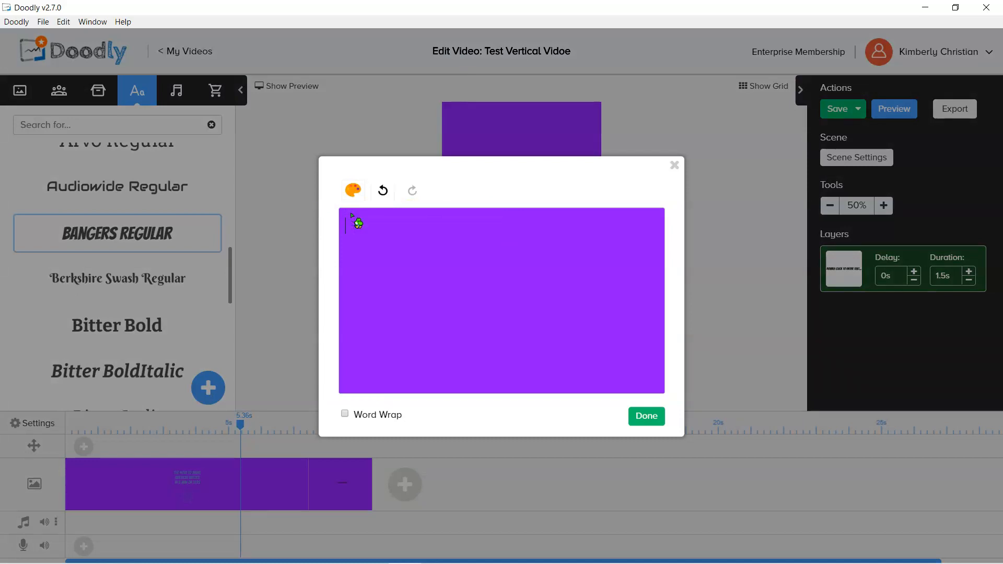
text(ee how by c)
key(BackSpace)
key(BackSpace)
text(on)
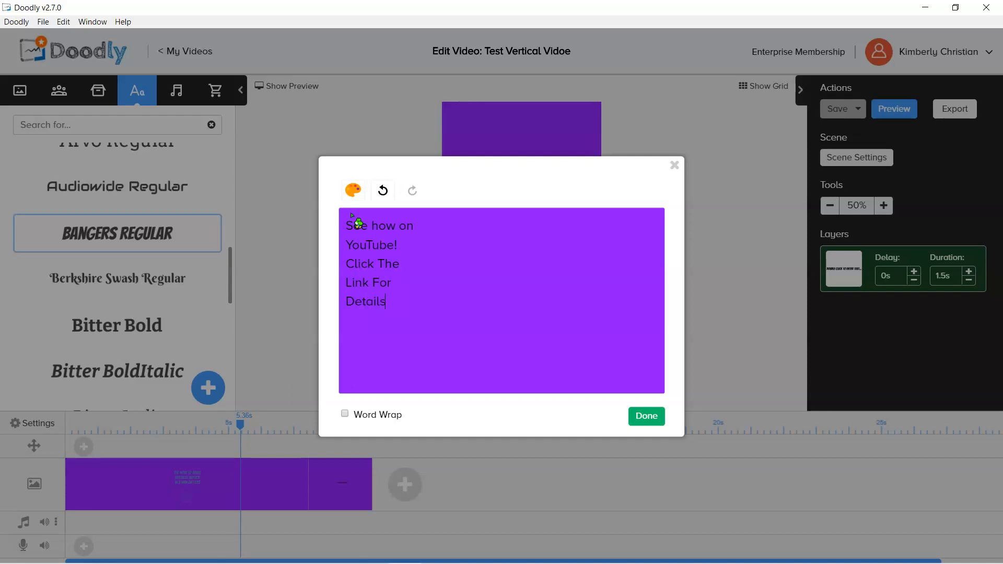
click(646, 416)
- Enlarge the YouTube text to nearly the canvas width, about font size 232, shift it inside the canvas and centre-align its lines
drag(528, 233, 575, 340)
drag(525, 221, 508, 221)
click(474, 114)
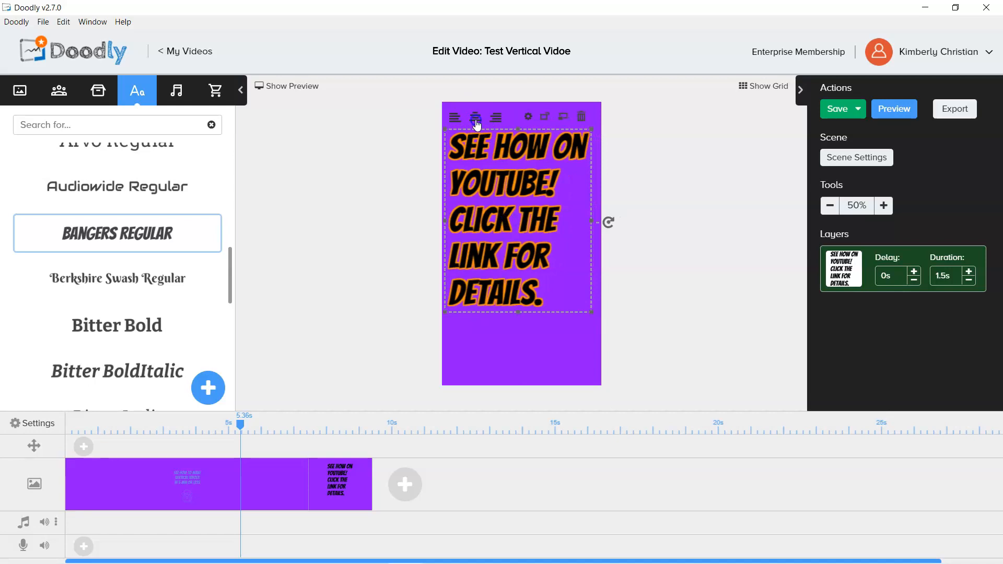
- Recolour the second scene's text to #50E3C2 and apply the asset settings
click(528, 116)
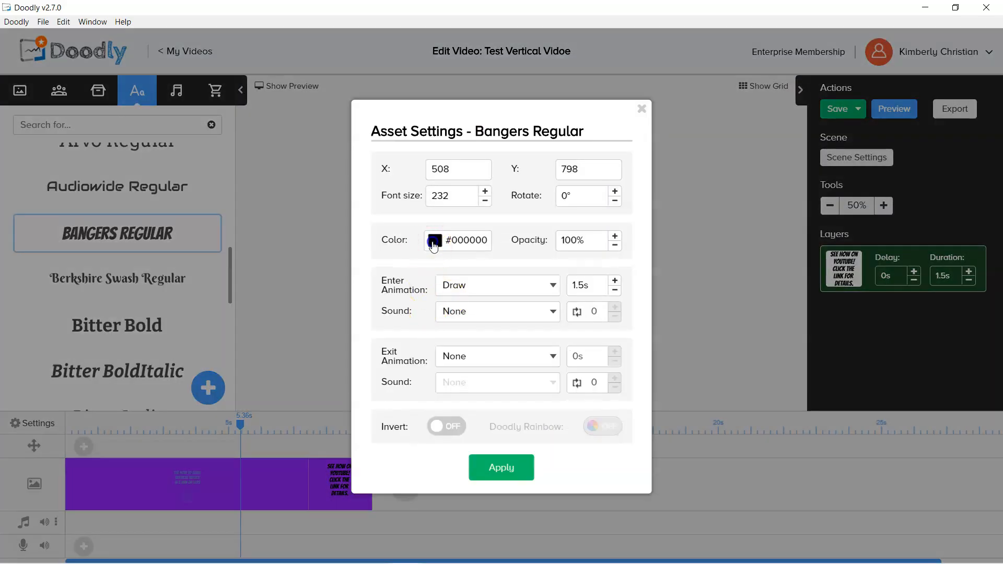
click(435, 240)
click(453, 428)
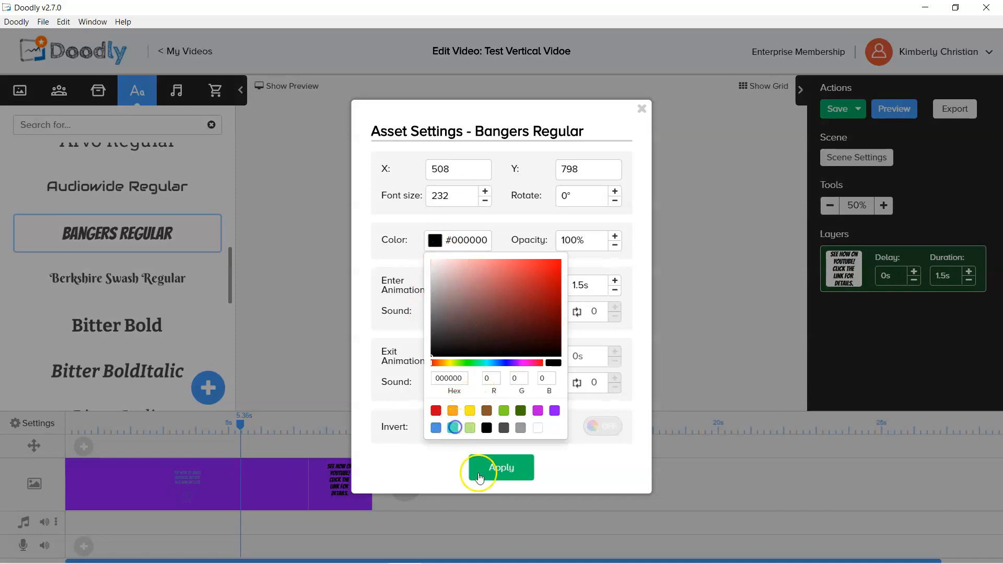
click(328, 247)
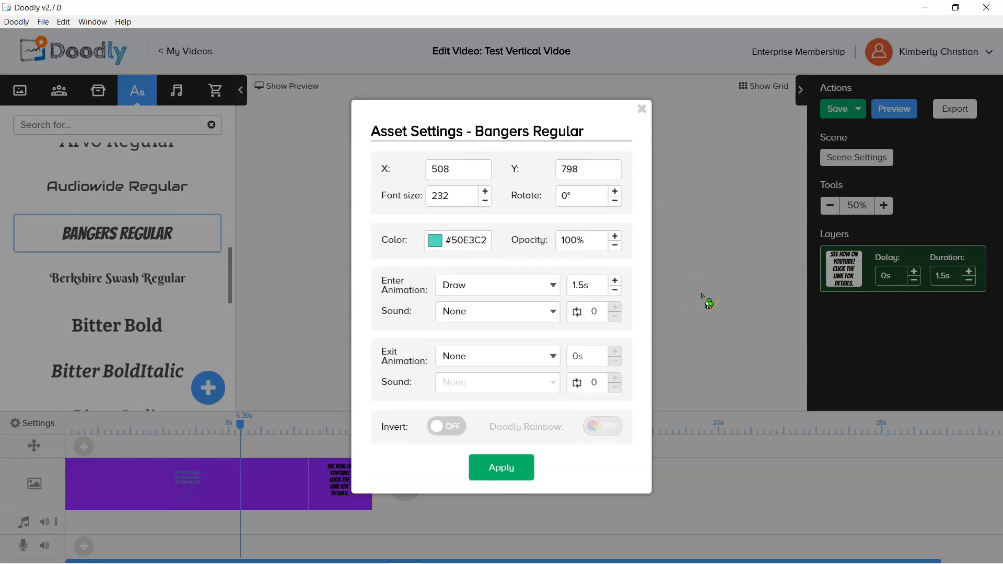
click(506, 466)
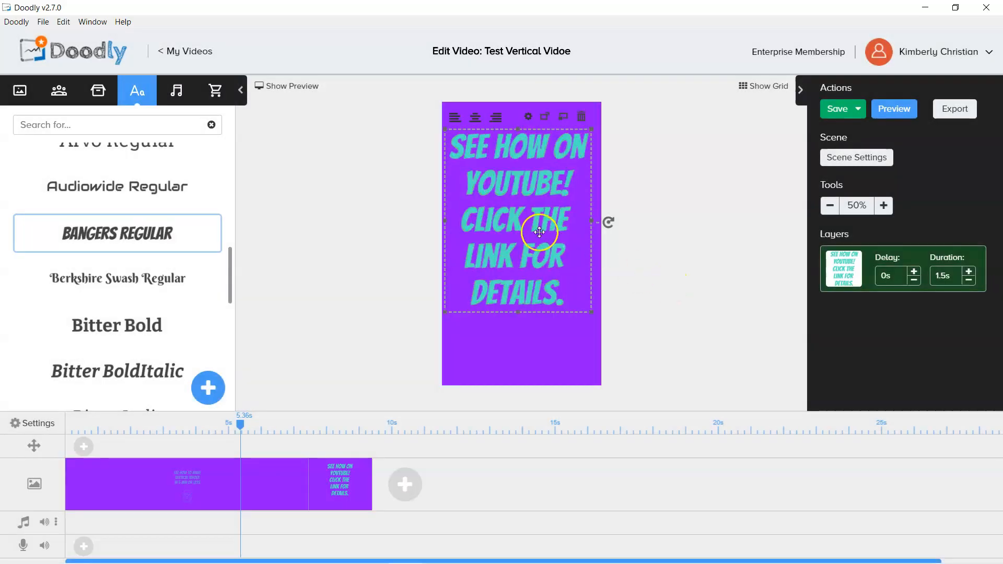
- Move the YouTube text down to the vertical middle of the canvas and set its duration to 5.5 s
drag(523, 219, 523, 242)
click(648, 282)
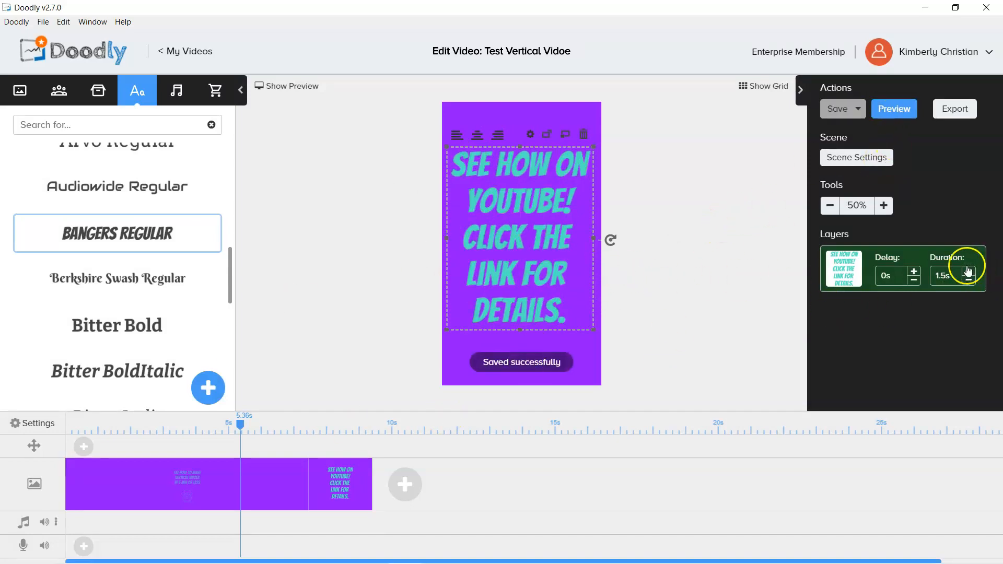
click(969, 272)
click(969, 271)
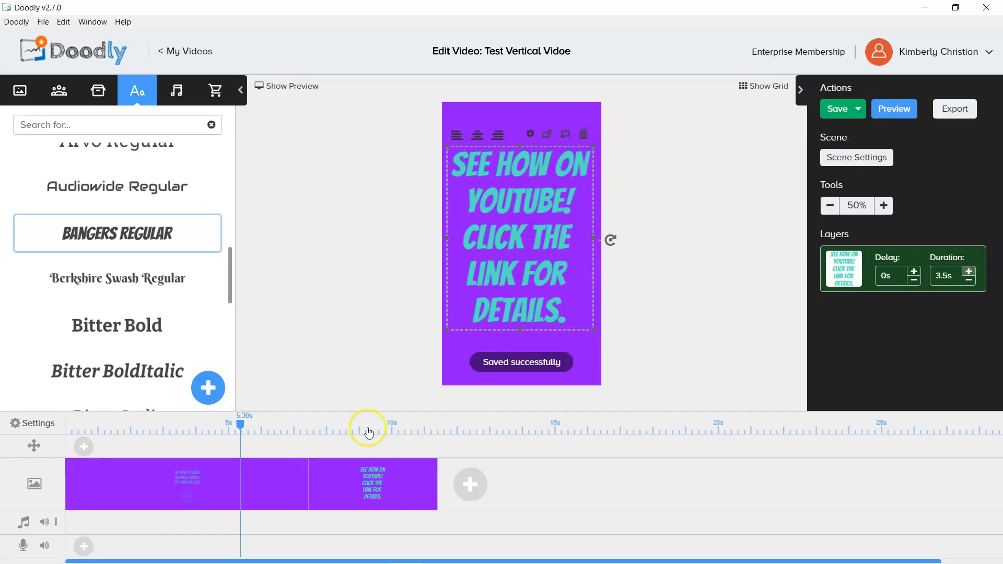
- In the first scene, set the headline layer's duration to 2.5 s and the alarm clock layer's duration to 3 s
click(277, 491)
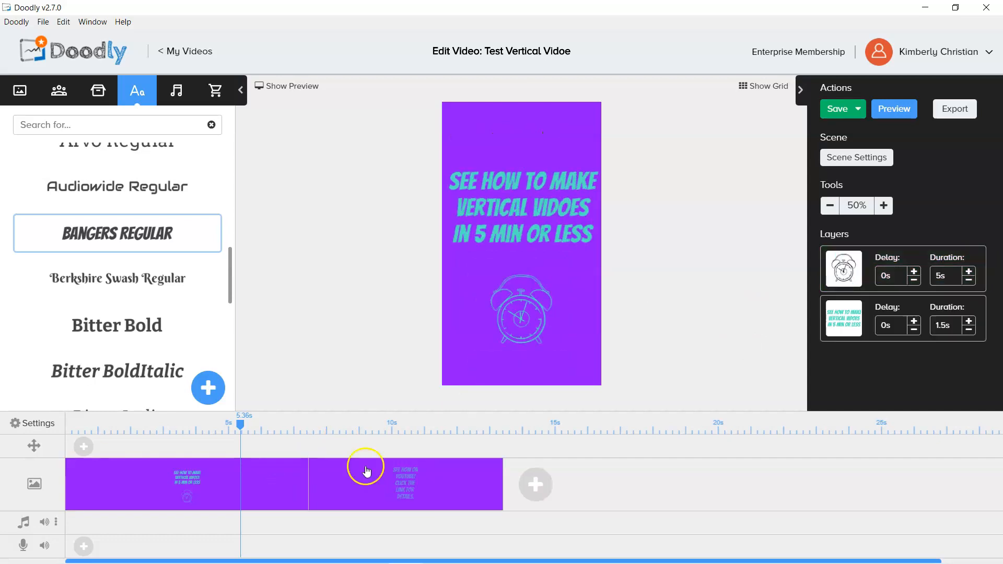
click(942, 325)
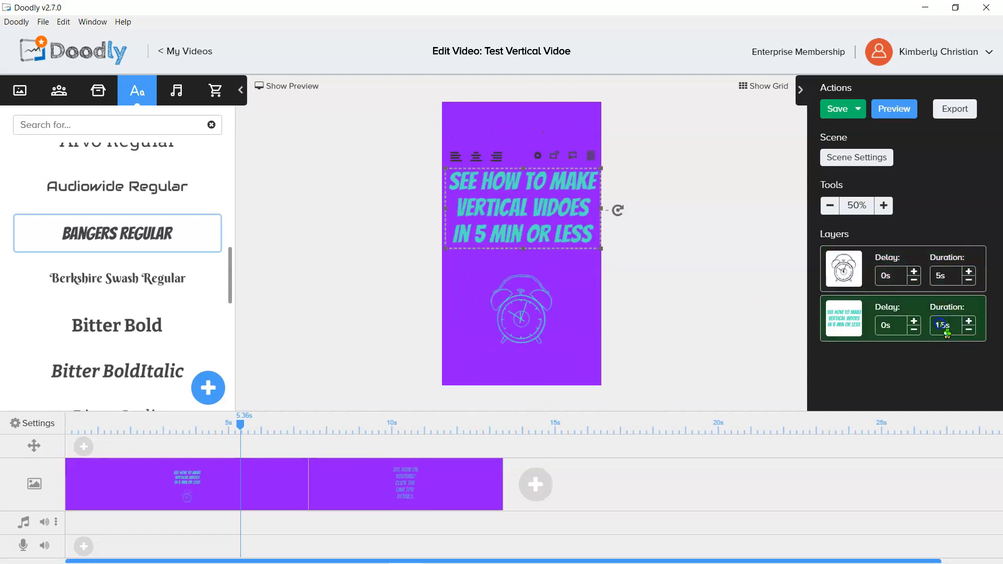
key(BackSpace)
text(2)
click(523, 408)
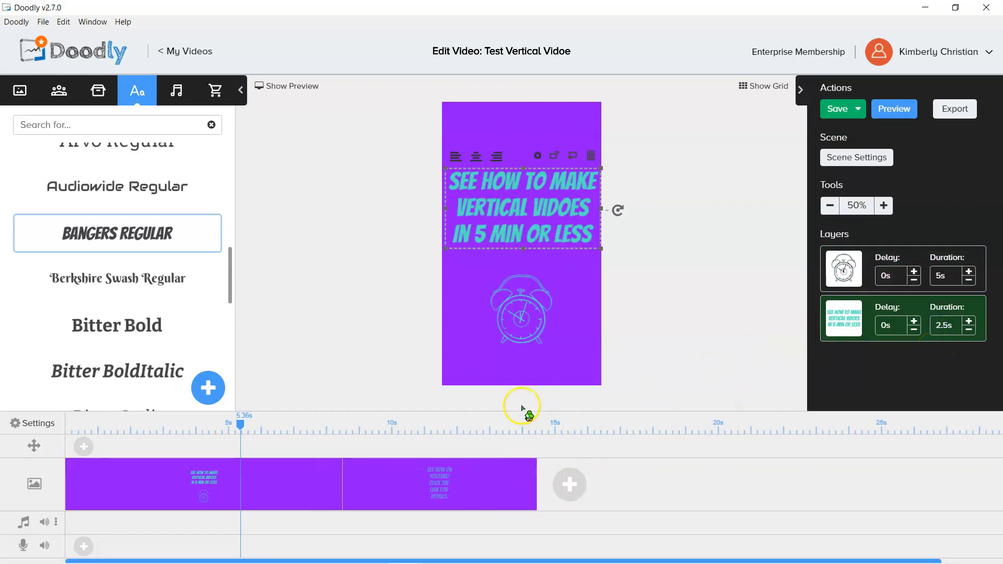
click(968, 281)
click(968, 281)
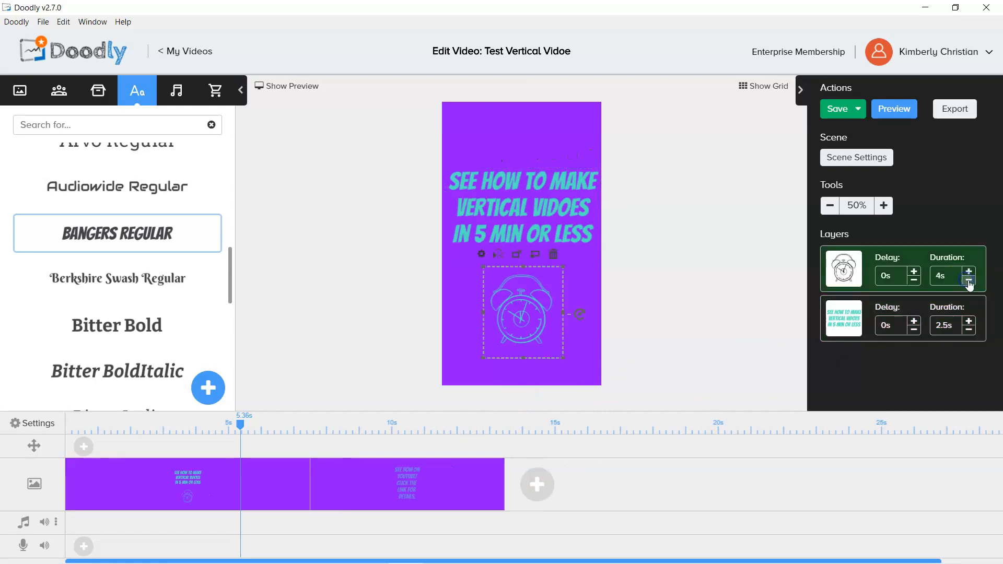
click(969, 282)
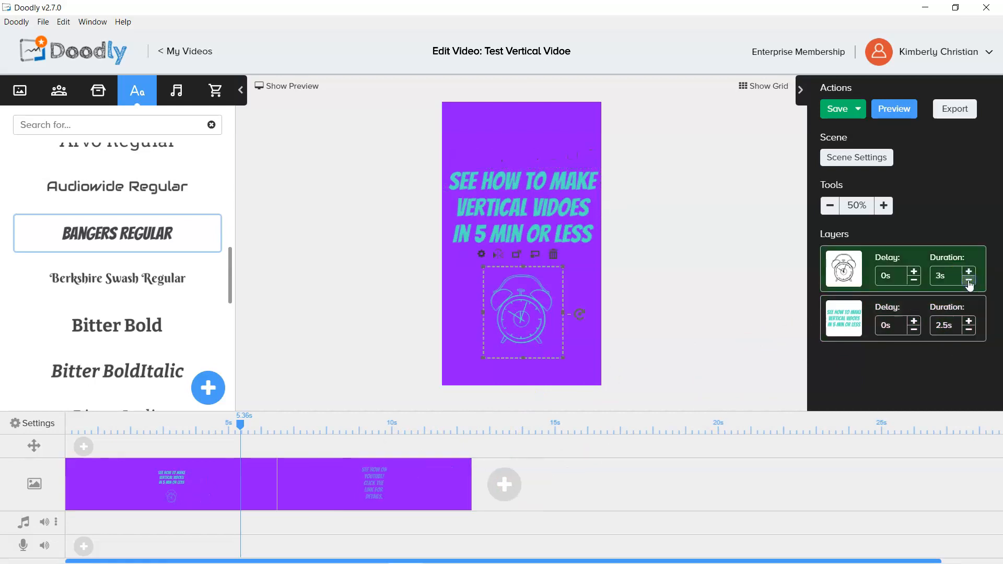
- Set the first scene's headline duration to 4.5 s
click(948, 332)
double_click(940, 325)
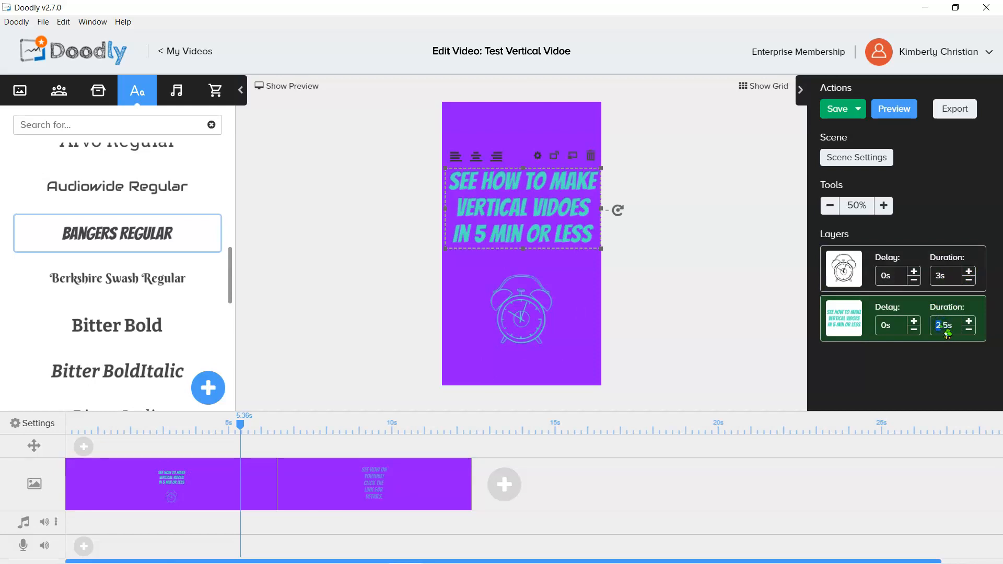
text(4)
click(686, 314)
- Increase the duration of the second scene's text to 7.5 s, preview the video and close the preview
click(387, 476)
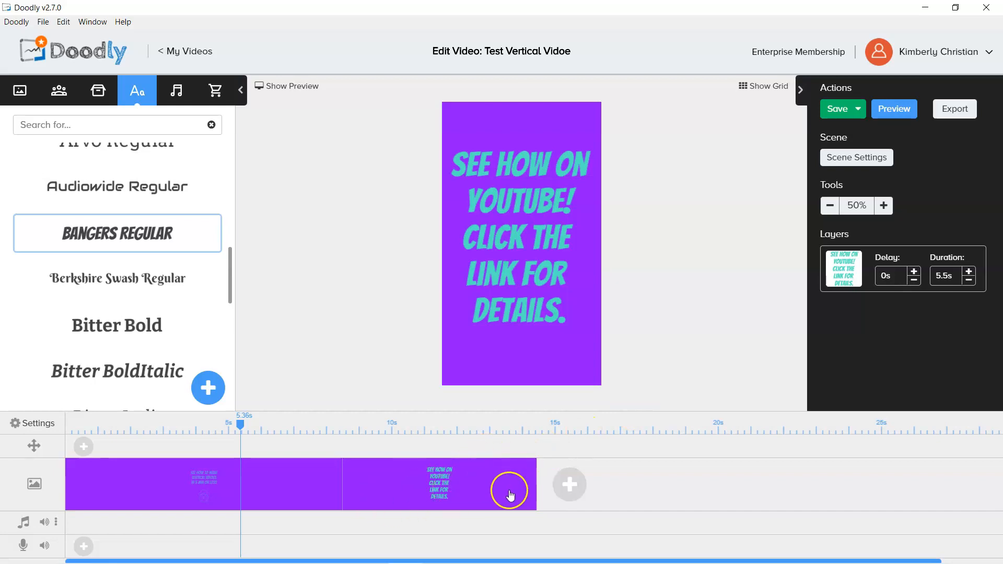
click(497, 478)
click(968, 273)
click(968, 274)
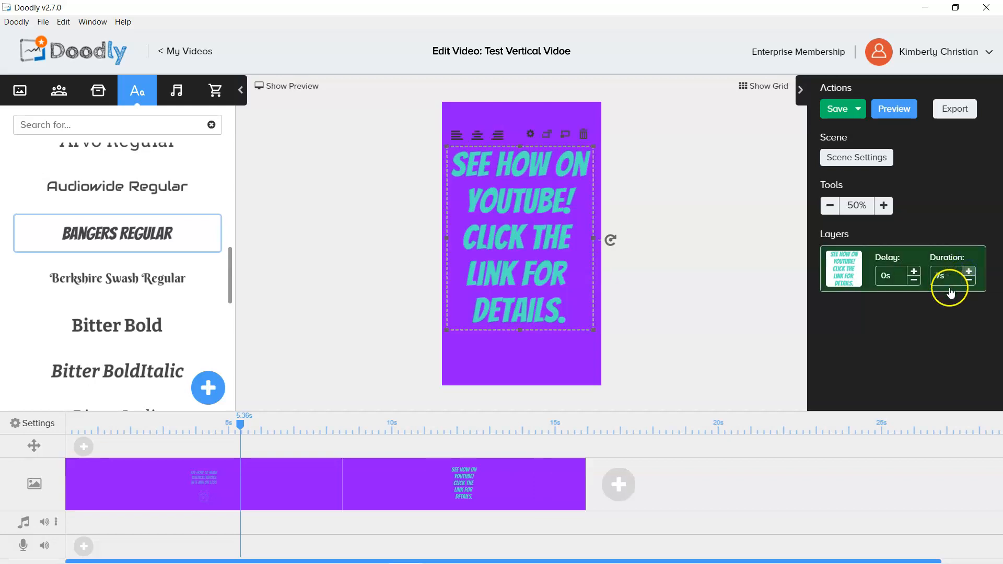
click(968, 272)
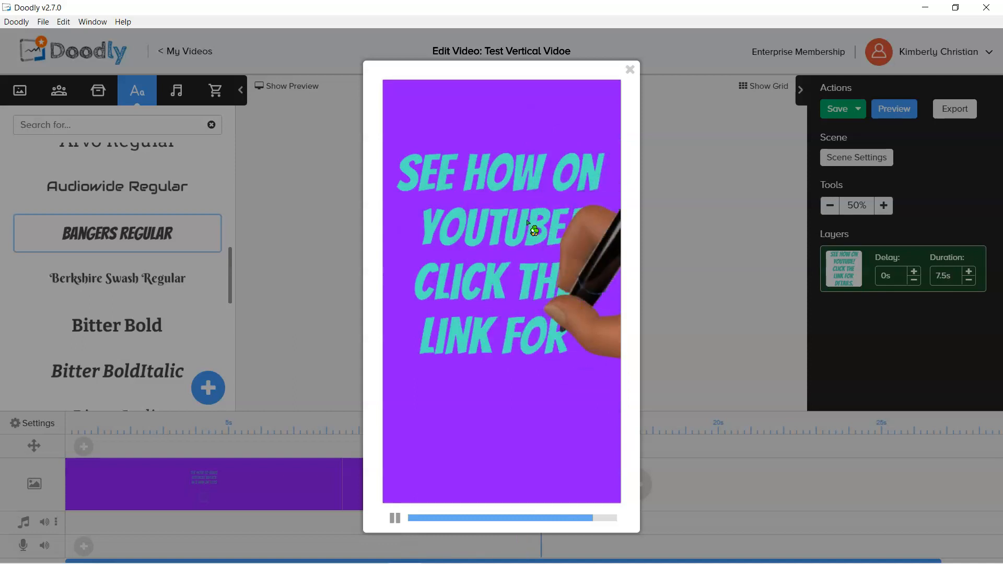
click(632, 67)
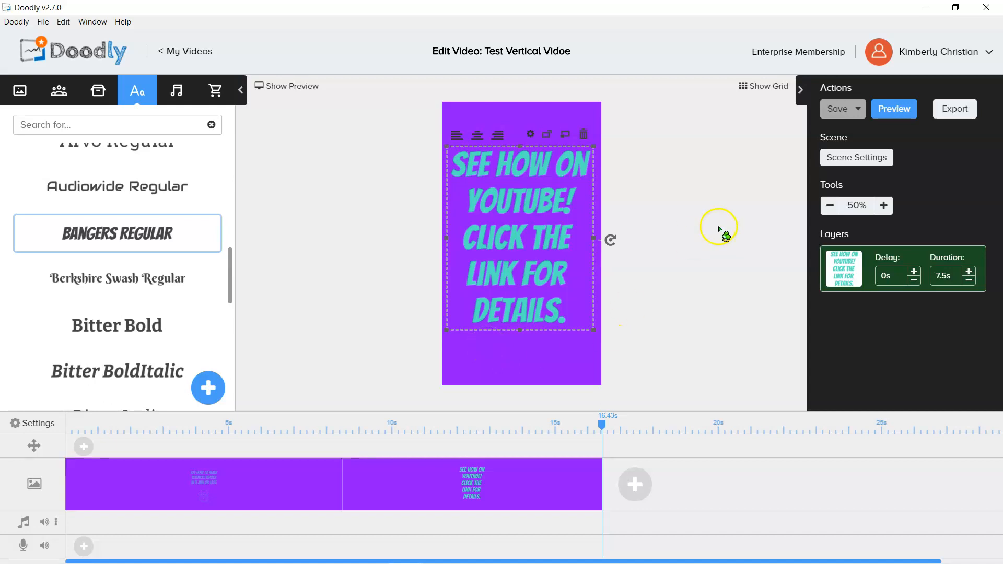
- Reorder the first scene's layers so the headline comes before the alarm clock, and save the video
click(218, 473)
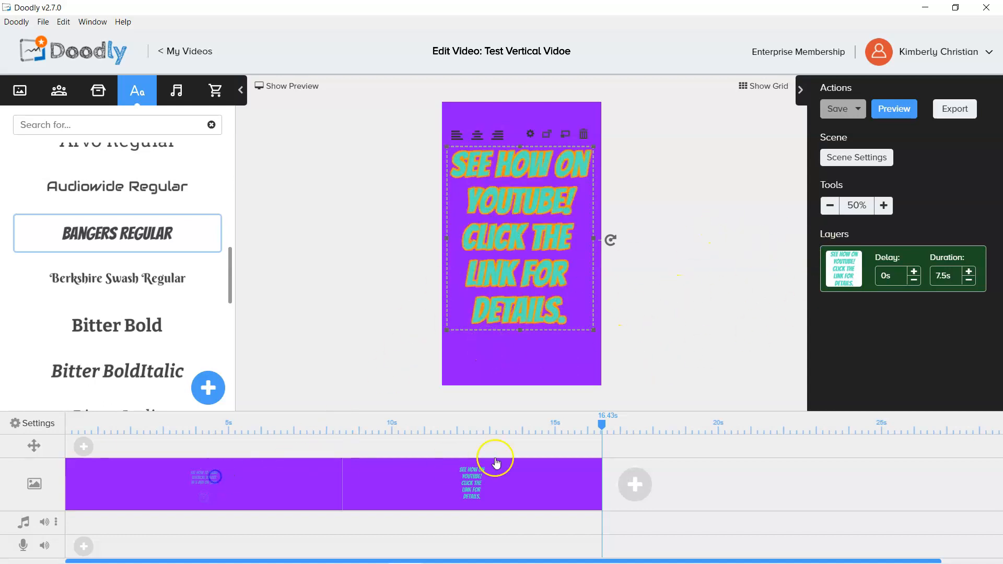
drag(925, 302, 938, 256)
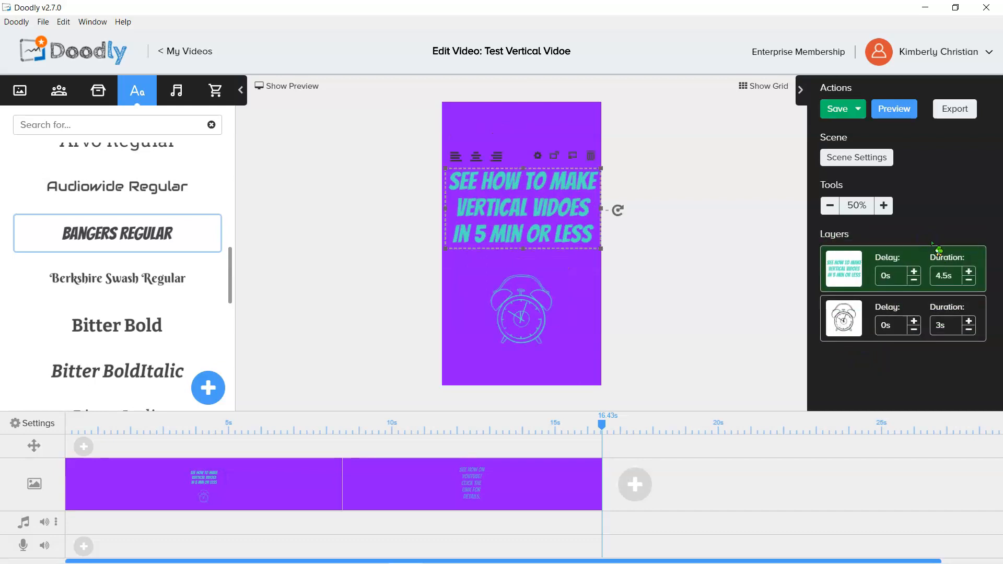
click(836, 107)
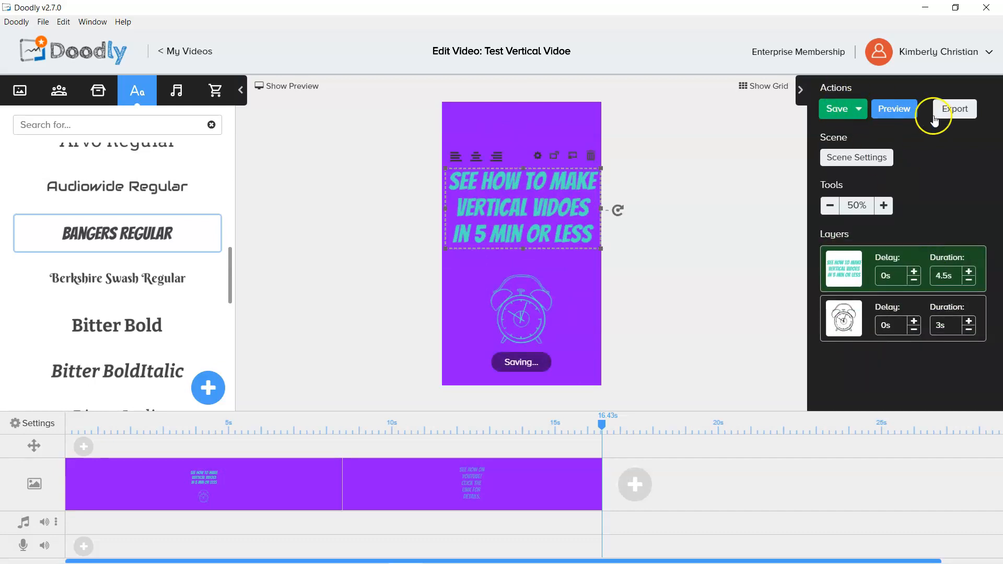
- Export the video as an MP4 at 1080 x 1920, 30 FPS and Maximum (100%) quality
click(953, 111)
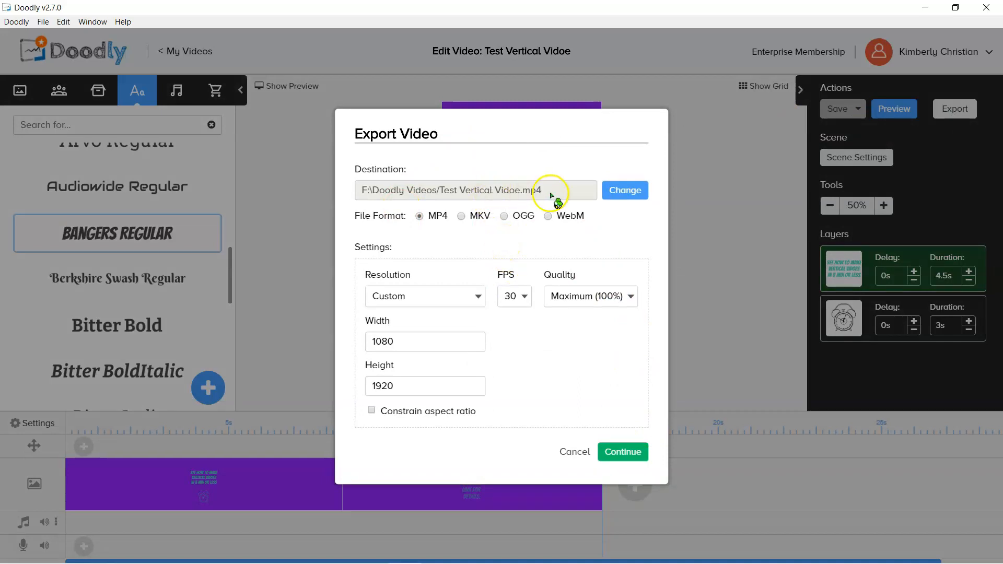
click(634, 459)
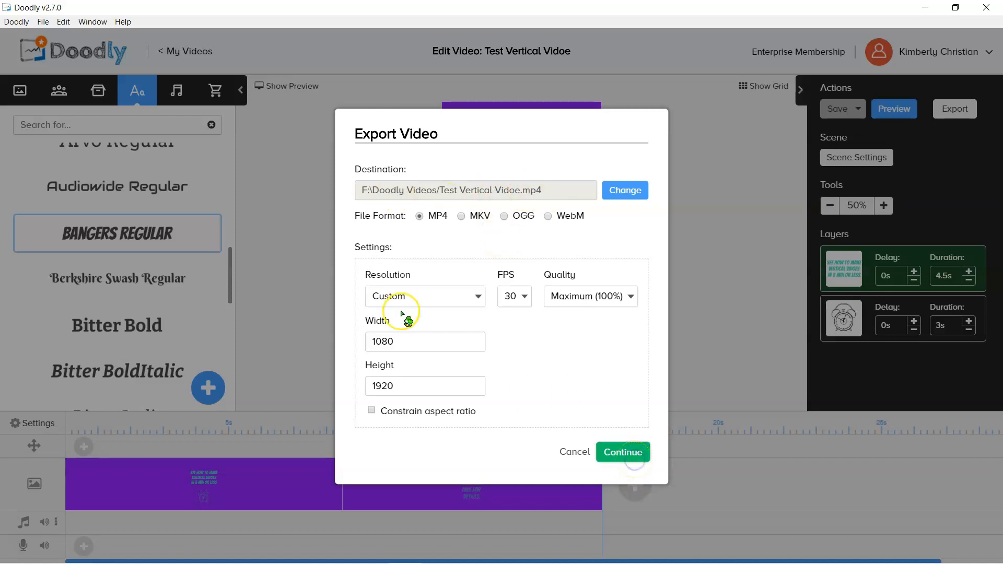